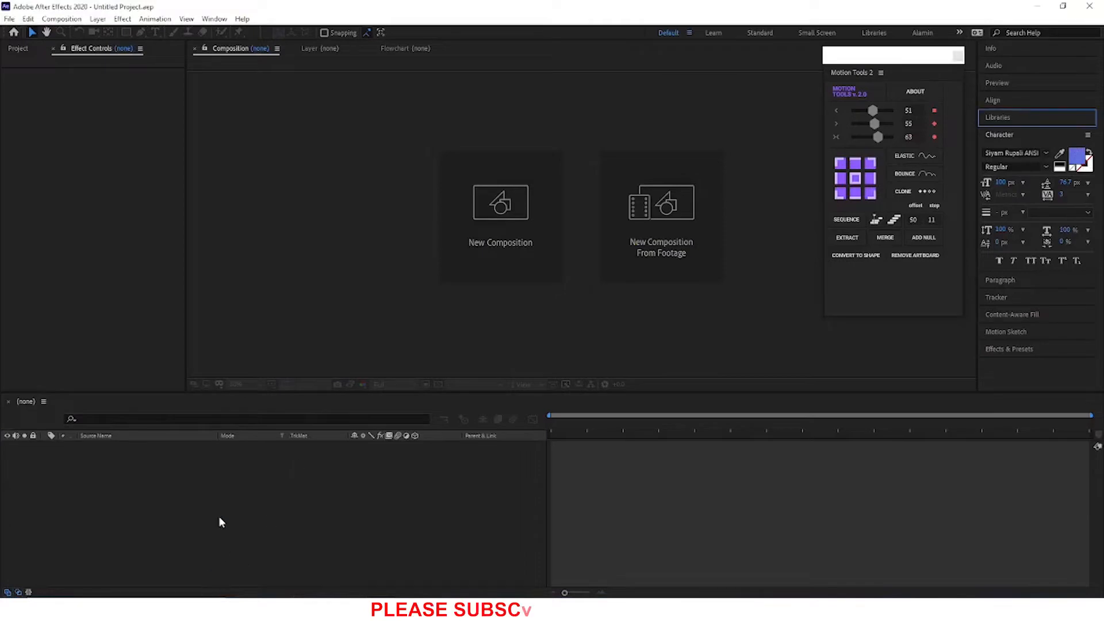
pyautogui.click(13, 32)
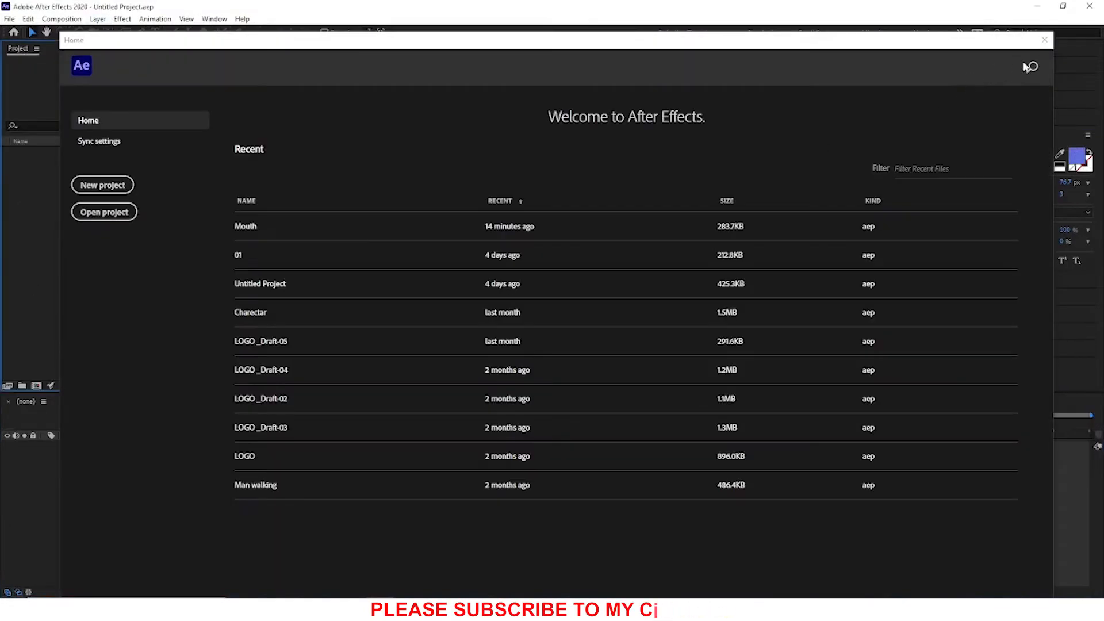
pyautogui.click(1044, 41)
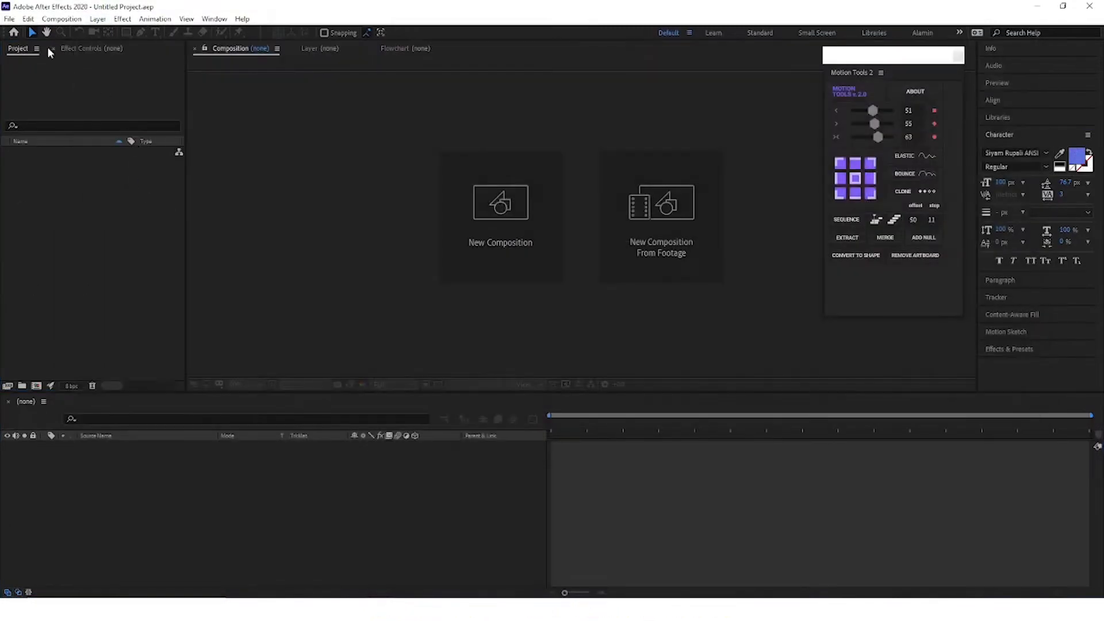
# Step: Start saving the project under a new name and browse to the Tutorial\Lipshing folder on the WORK (E:) drive
pyautogui.click(9, 18)
pyautogui.moveTo(46, 138)
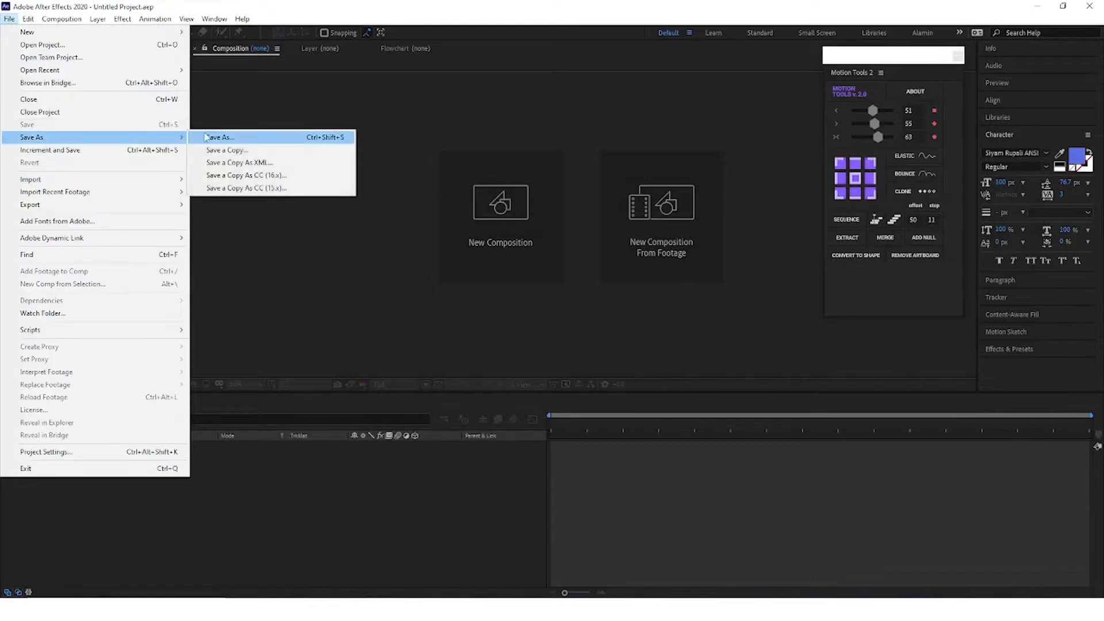
pyautogui.click(205, 134)
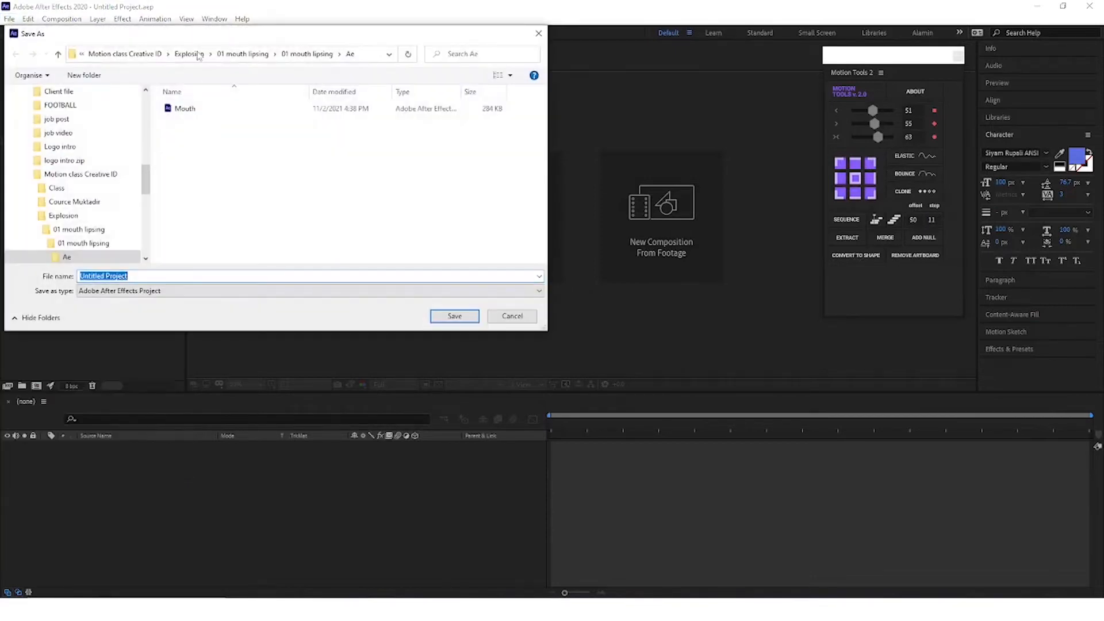
pyautogui.click(129, 54)
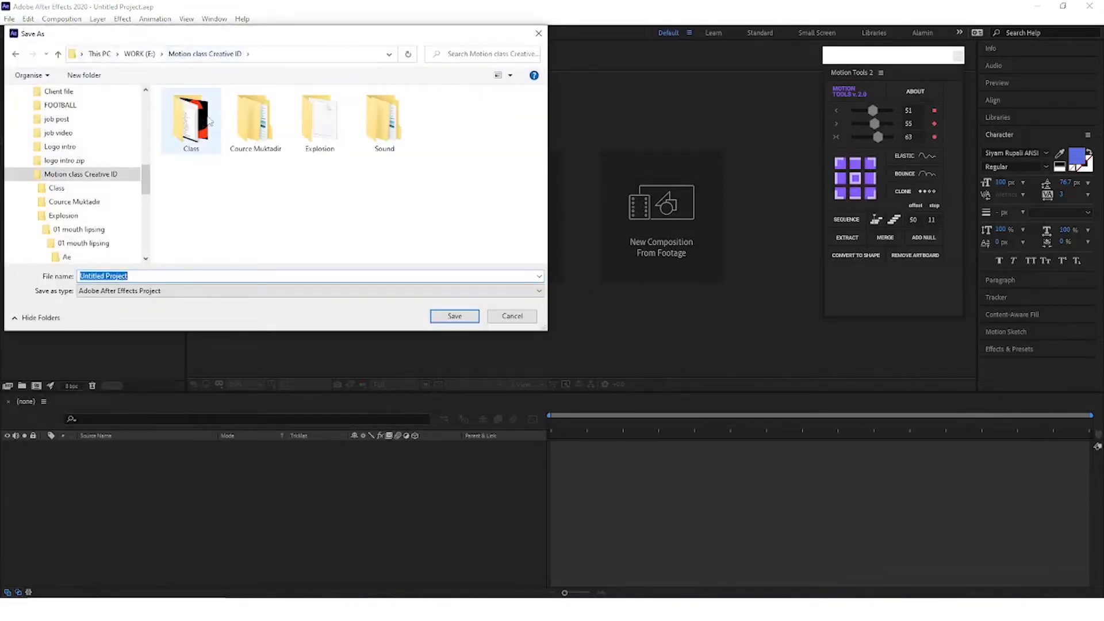
pyautogui.click(99, 53)
pyautogui.scroll(-3, 345, 184)
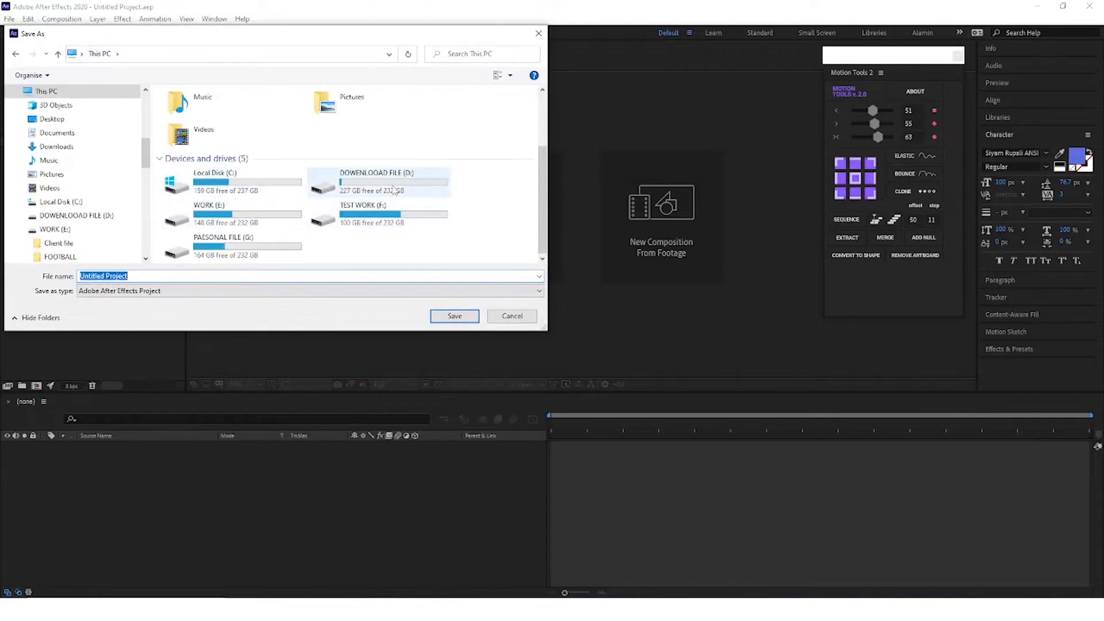
pyautogui.doubleClick(239, 213)
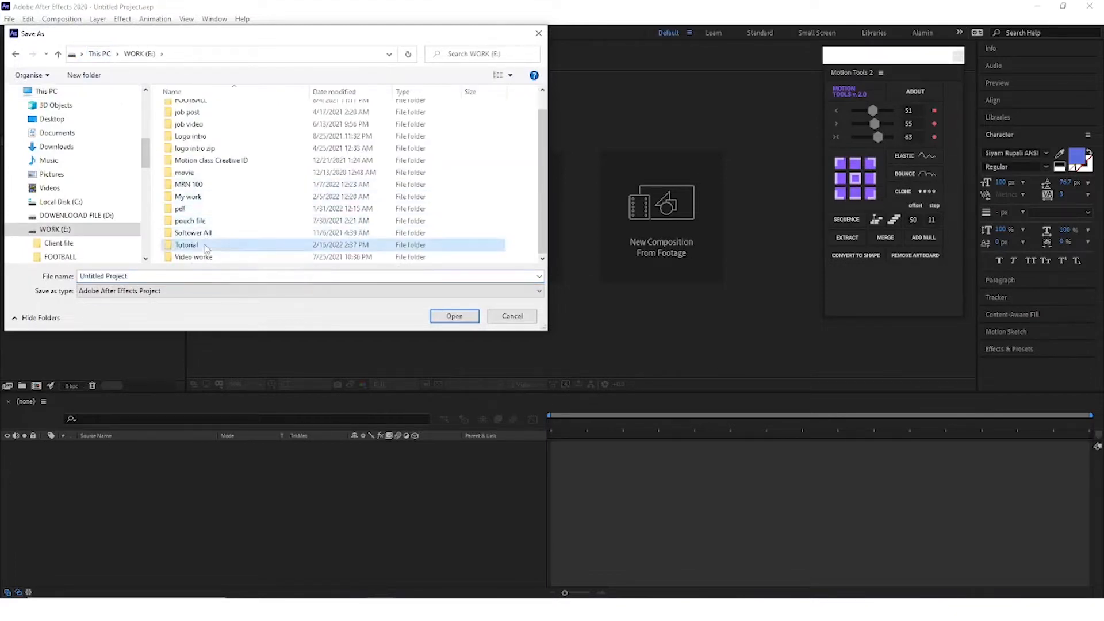
pyautogui.doubleClick(208, 245)
pyautogui.scroll(-1, 208, 245)
pyautogui.click(209, 246)
pyautogui.doubleClick(209, 246)
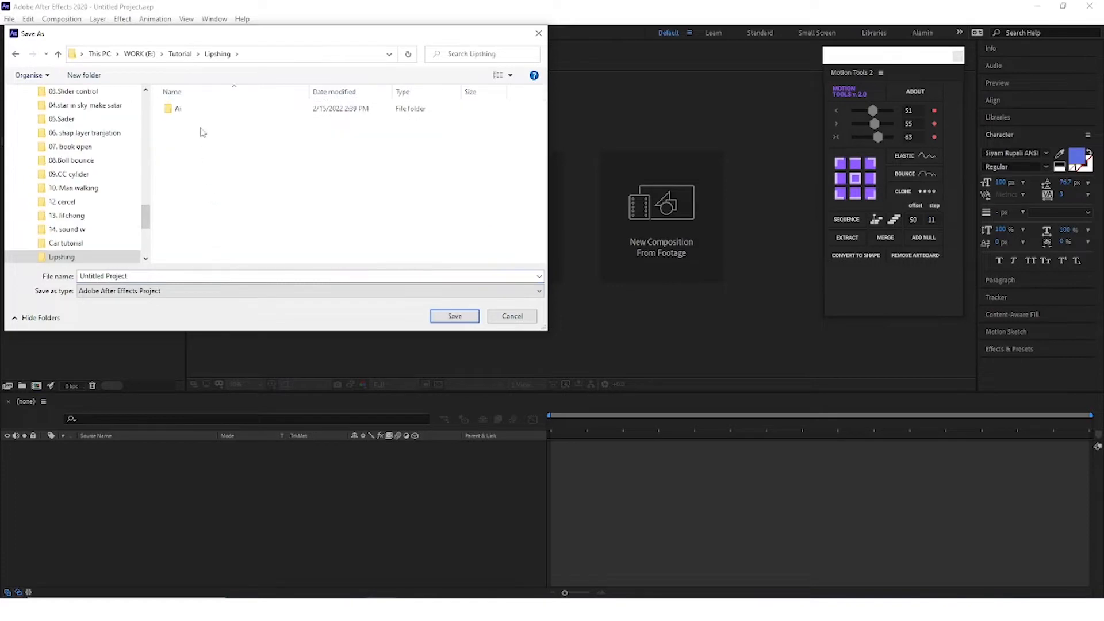
pyautogui.doubleClick(187, 112)
pyautogui.click(58, 54)
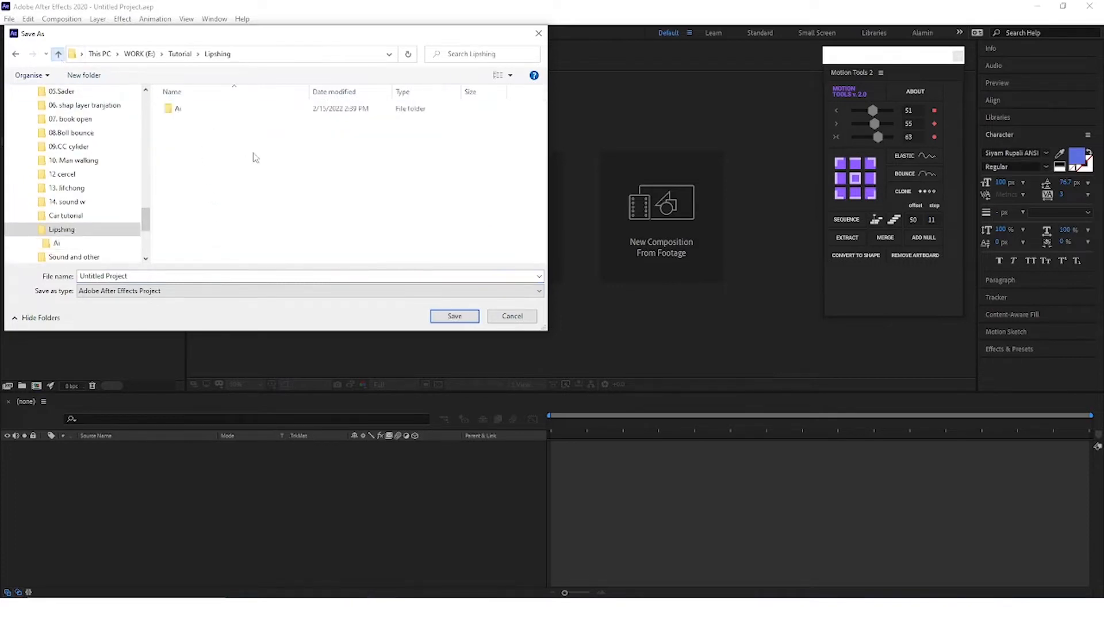
# Step: Create a folder named Ae inside Lipshing and open it as the save location
pyautogui.hotkey('ctrl', 'shift', 'n')
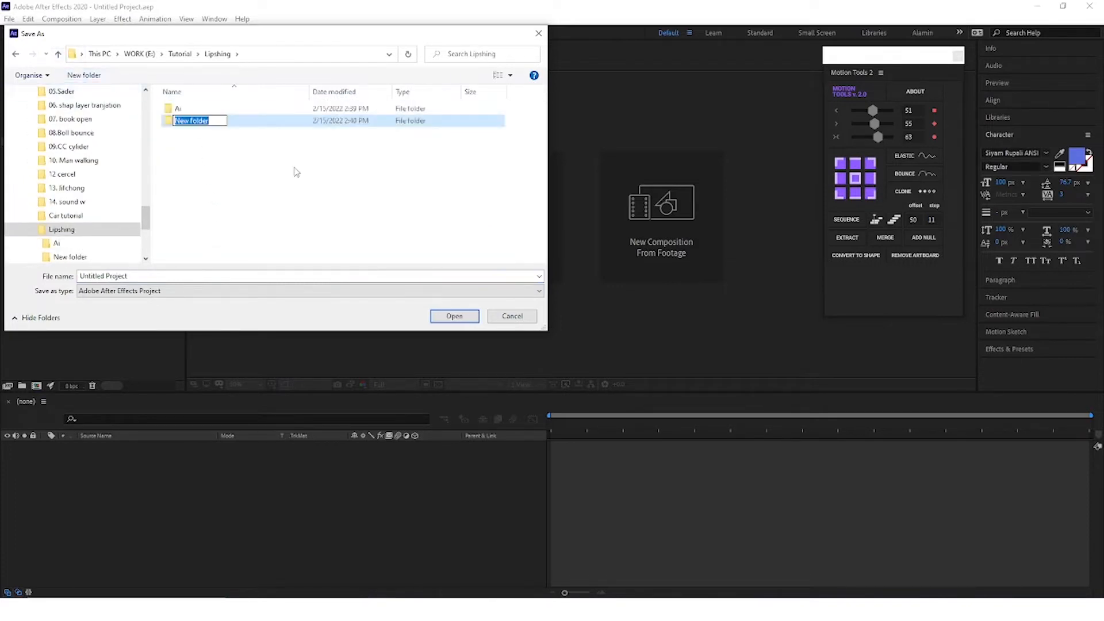
pyautogui.write('Ae')
pyautogui.press('Return')
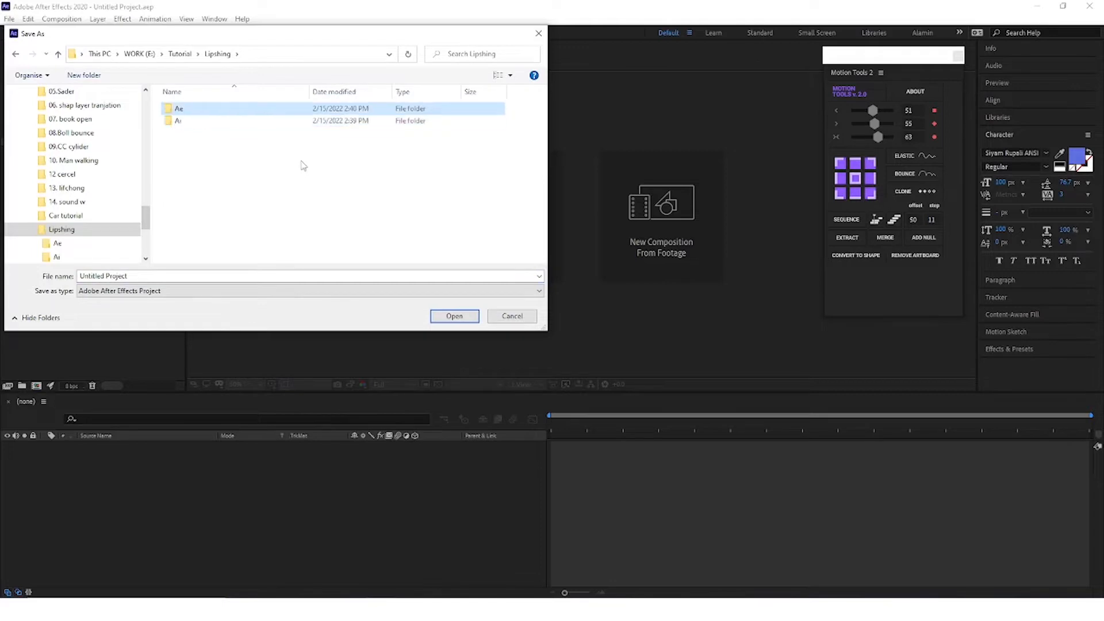
pyautogui.doubleClick(193, 110)
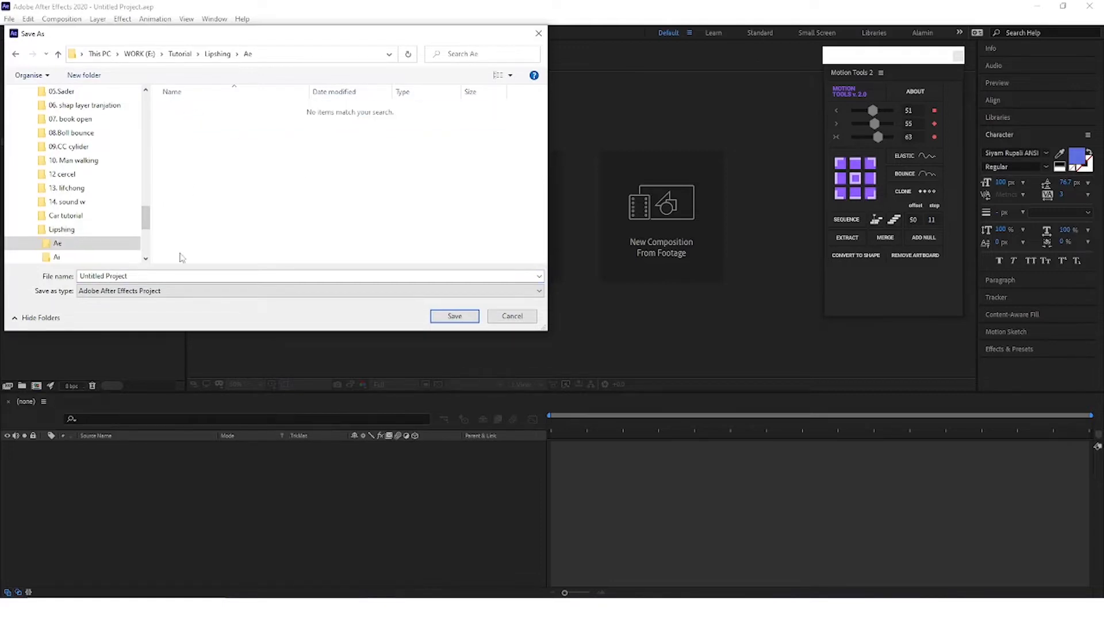
# Step: Save the project in the Ae folder with the file name Lips
pyautogui.click(181, 274)
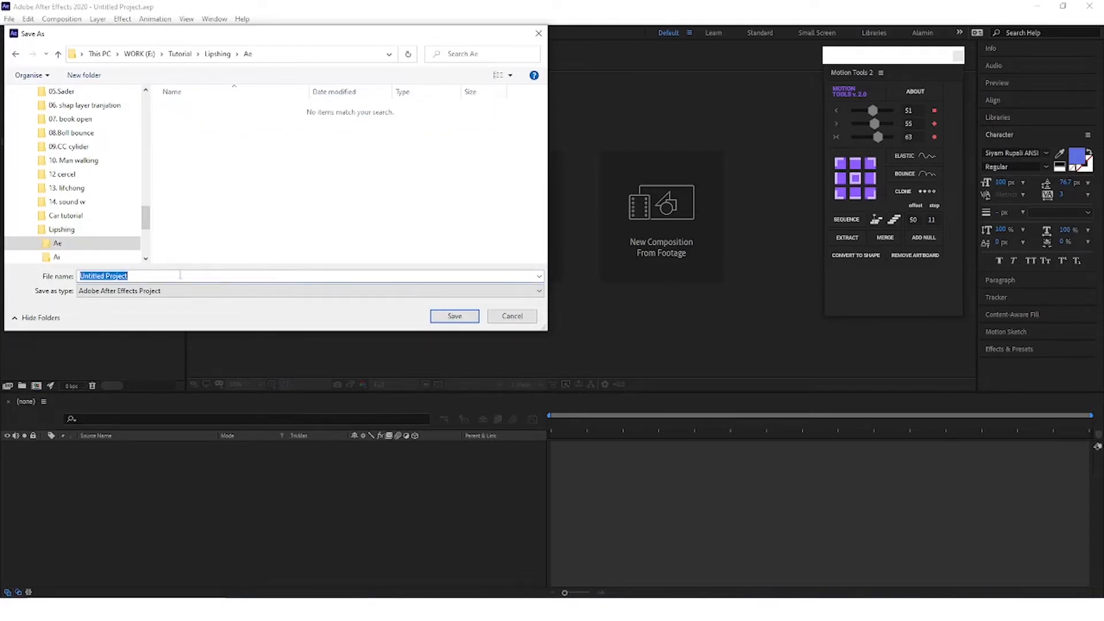
pyautogui.write('Lips')
pyautogui.press('Return')
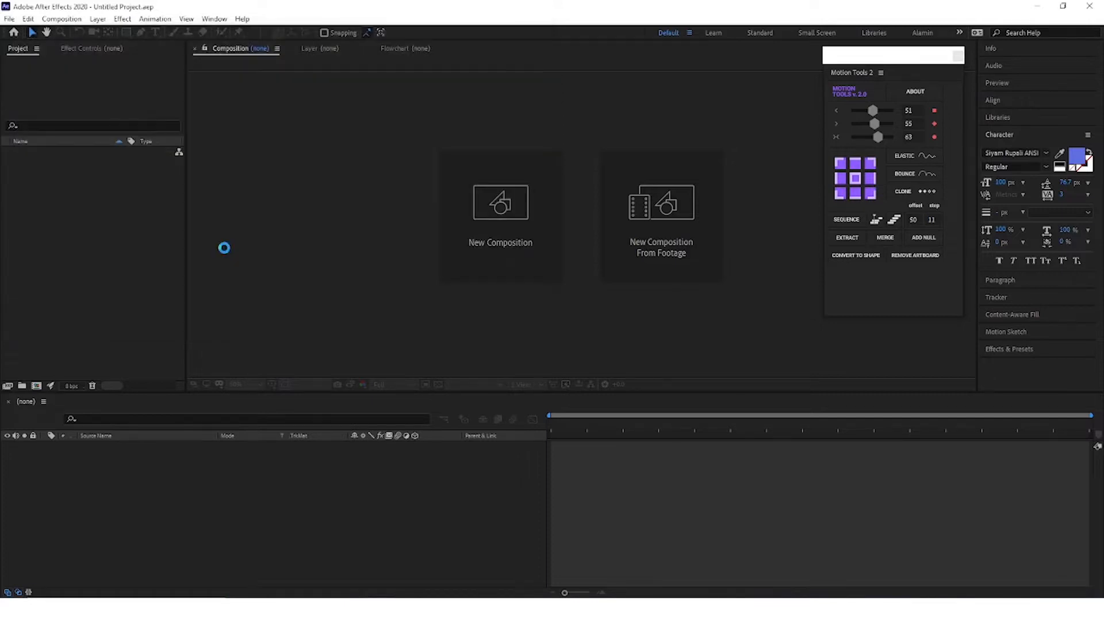
# Step: Import the Illustrator file Lips_1 from E:\Tutorial\Lipshing\Ai as Composition - Retain Layer Sizes
pyautogui.click(135, 272)
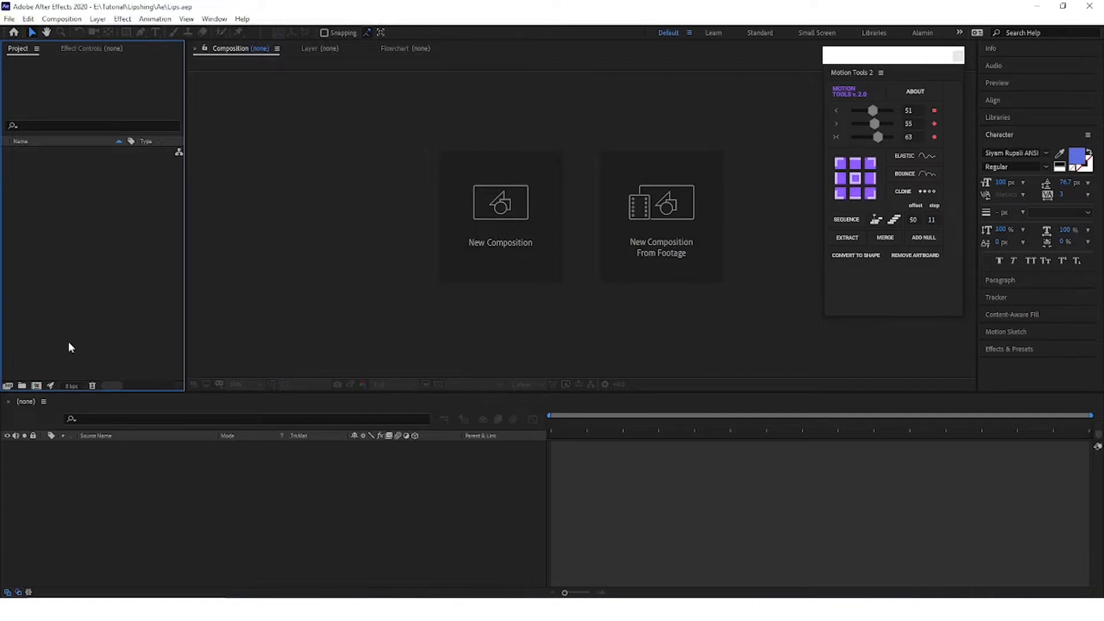
pyautogui.doubleClick(79, 287)
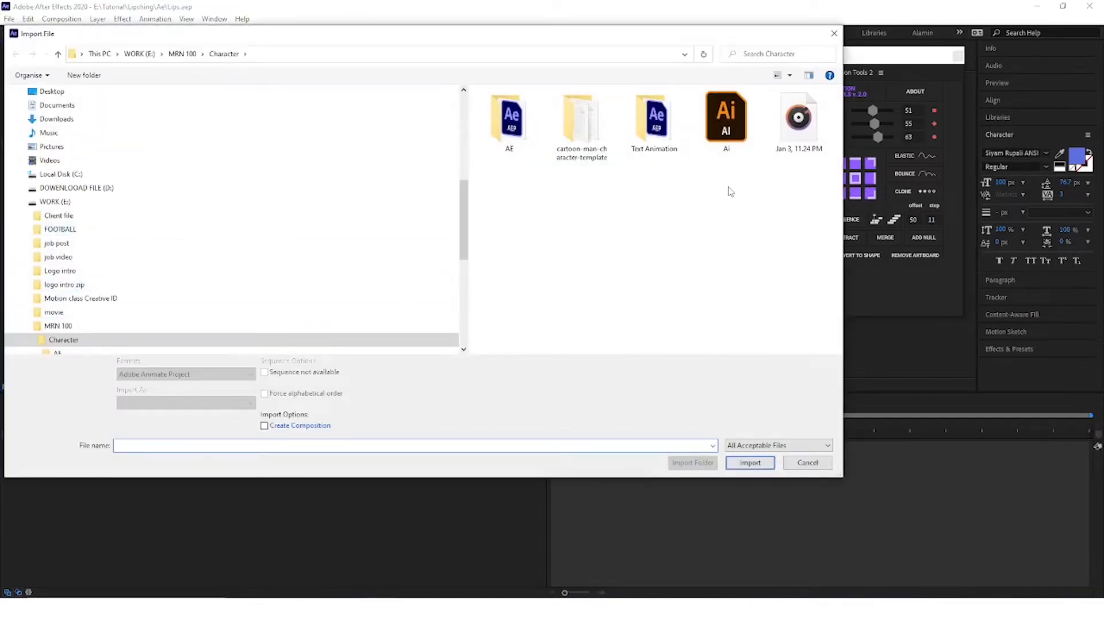
pyautogui.click(139, 53)
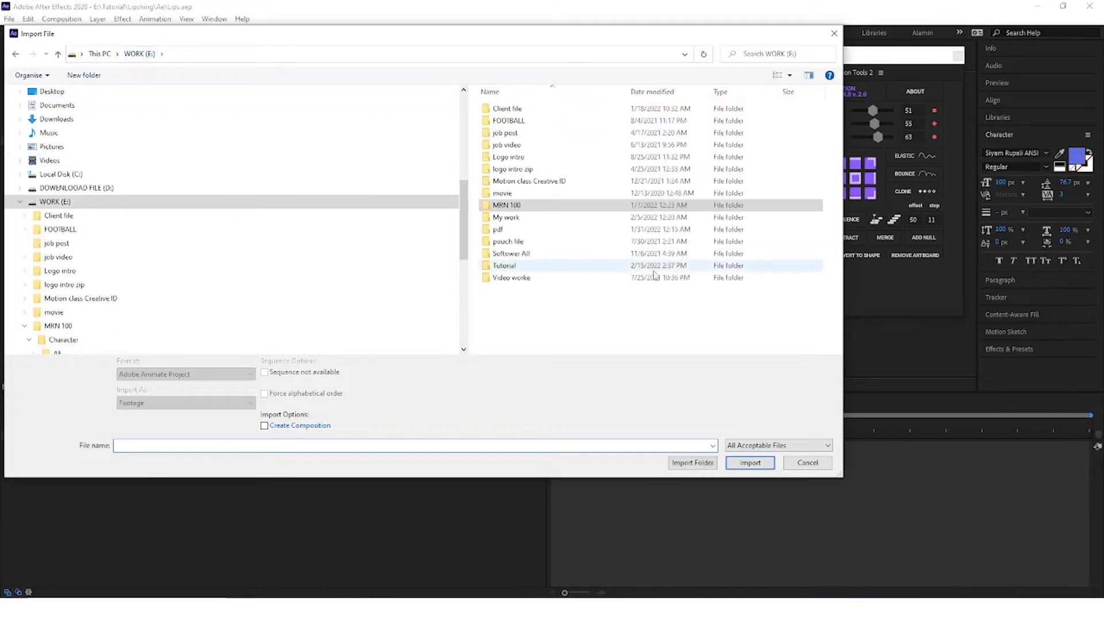
pyautogui.doubleClick(526, 268)
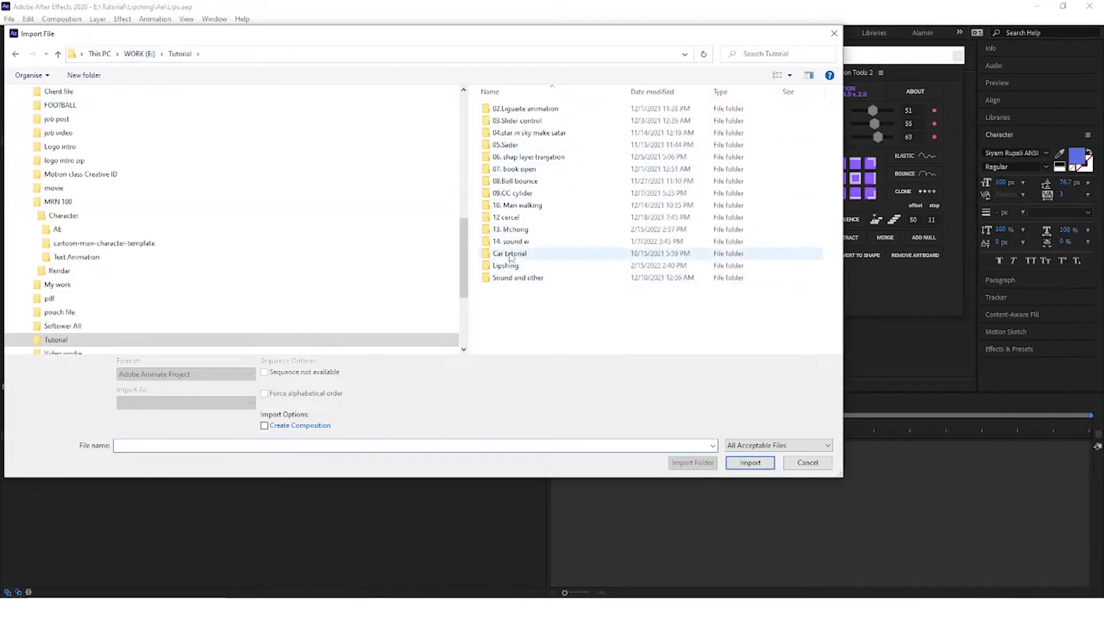
pyautogui.doubleClick(511, 267)
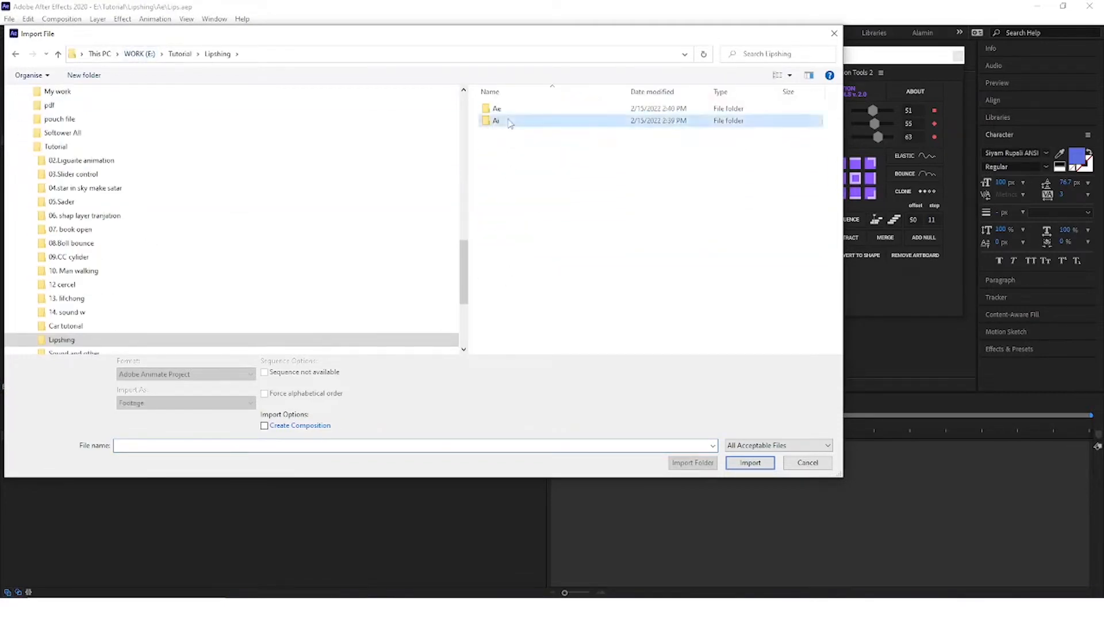
pyautogui.doubleClick(500, 119)
pyautogui.click(499, 114)
pyautogui.click(184, 402)
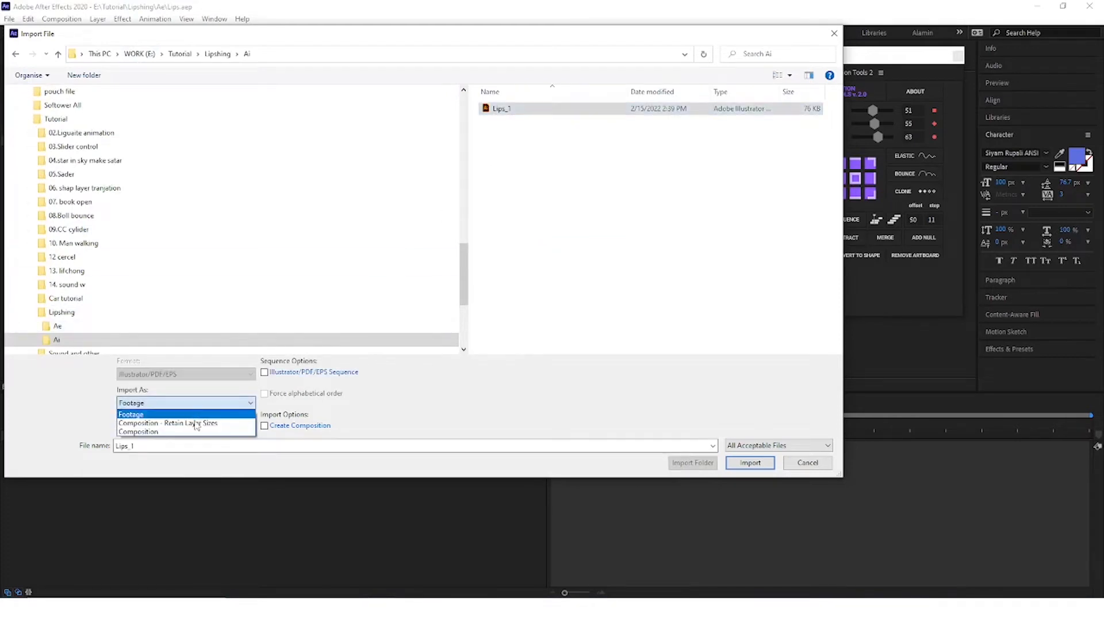
pyautogui.click(198, 429)
pyautogui.click(750, 463)
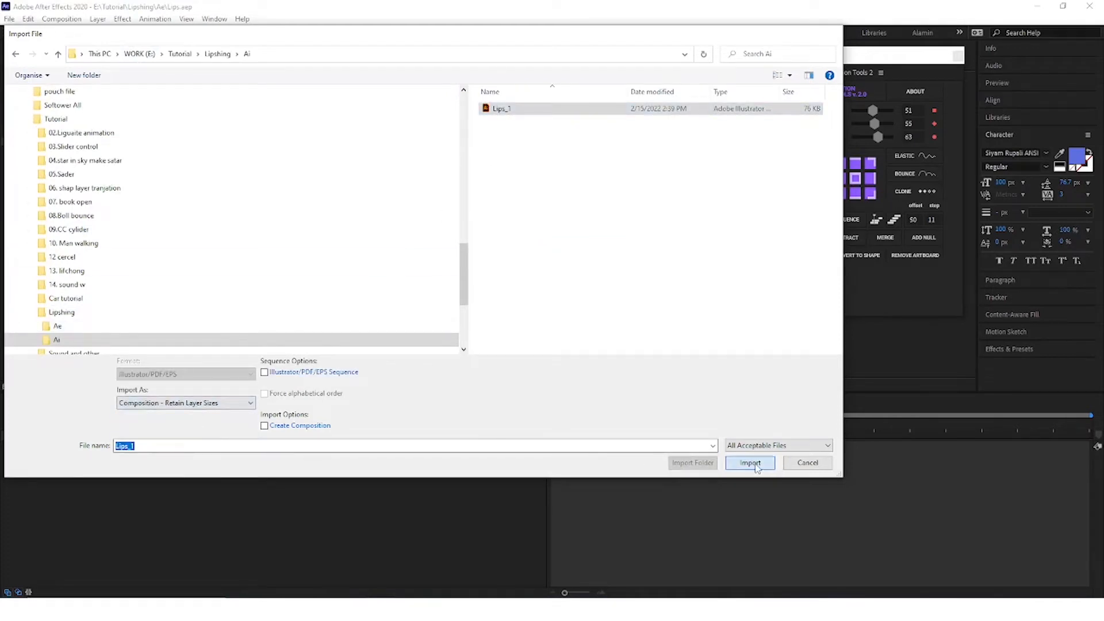
# Step: Open the Lips_1 composition in the timeline and hide its BG layer
pyautogui.click(138, 526)
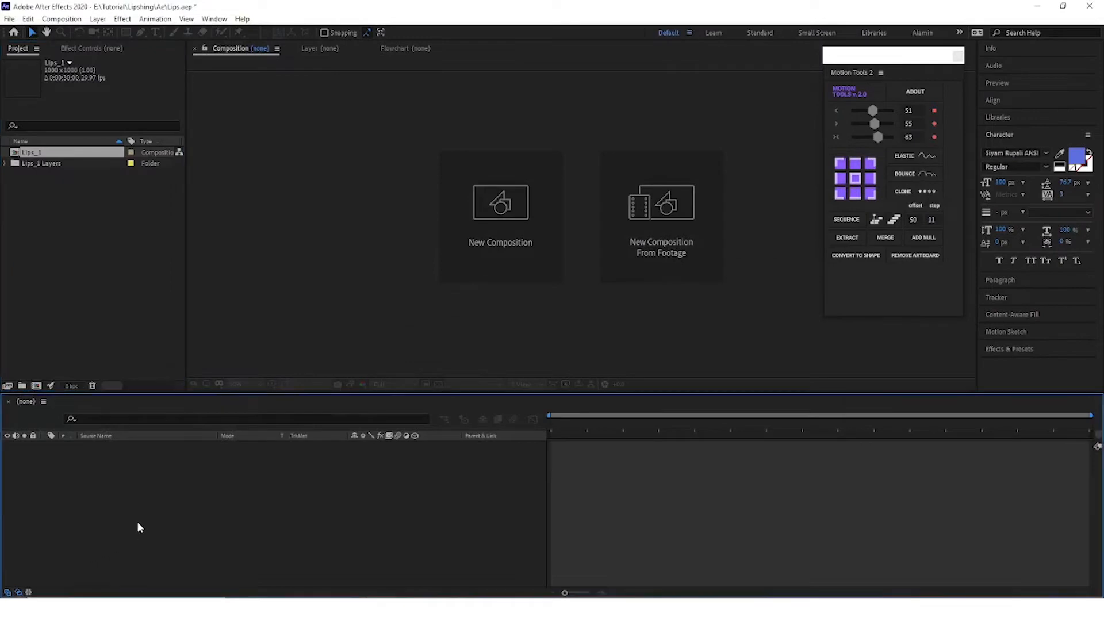
pyautogui.click(37, 155)
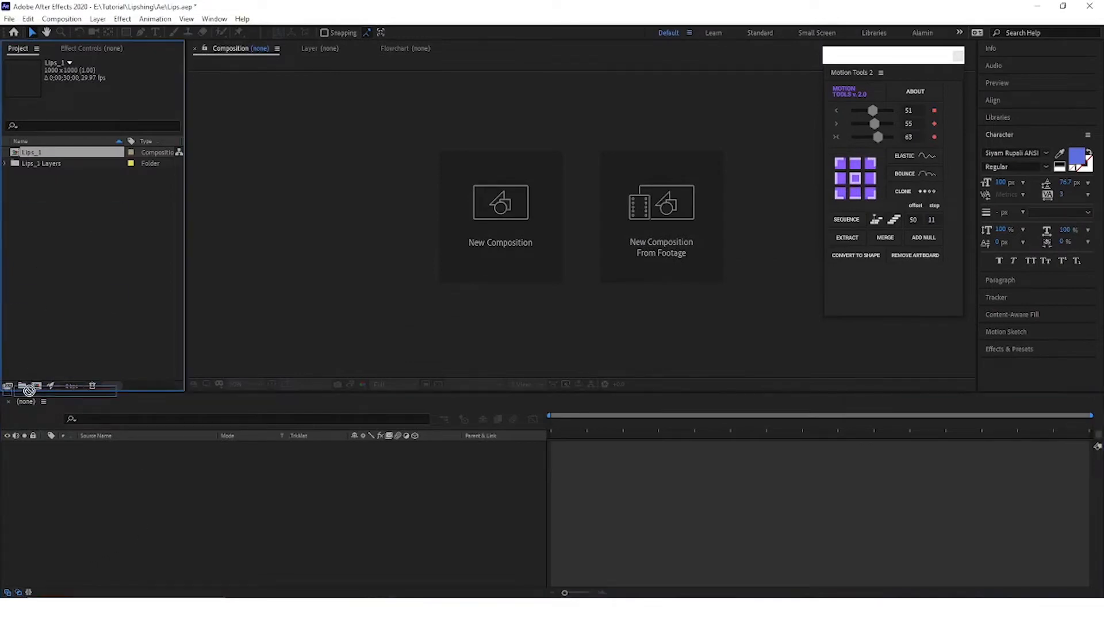
pyautogui.doubleClick(36, 154)
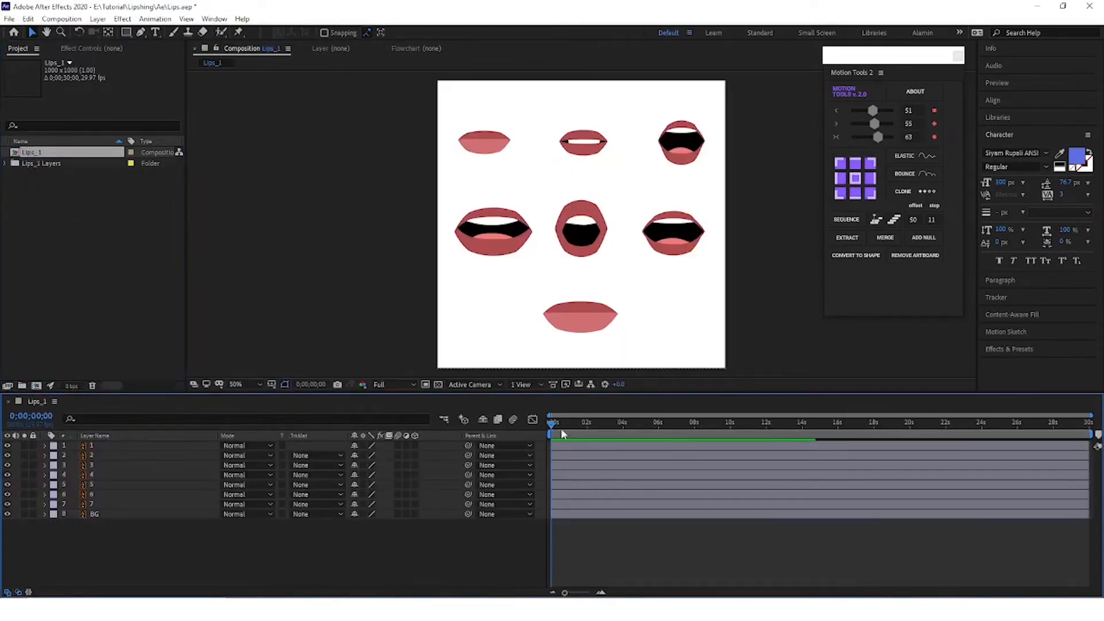
pyautogui.click(115, 514)
pyautogui.click(7, 514)
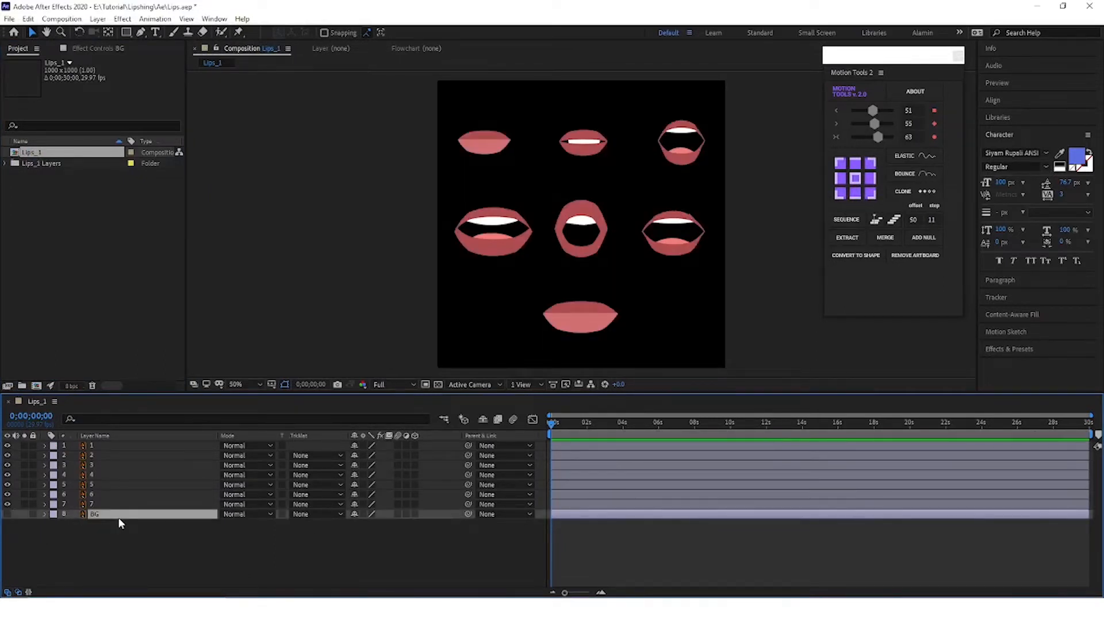
pyautogui.click(99, 505)
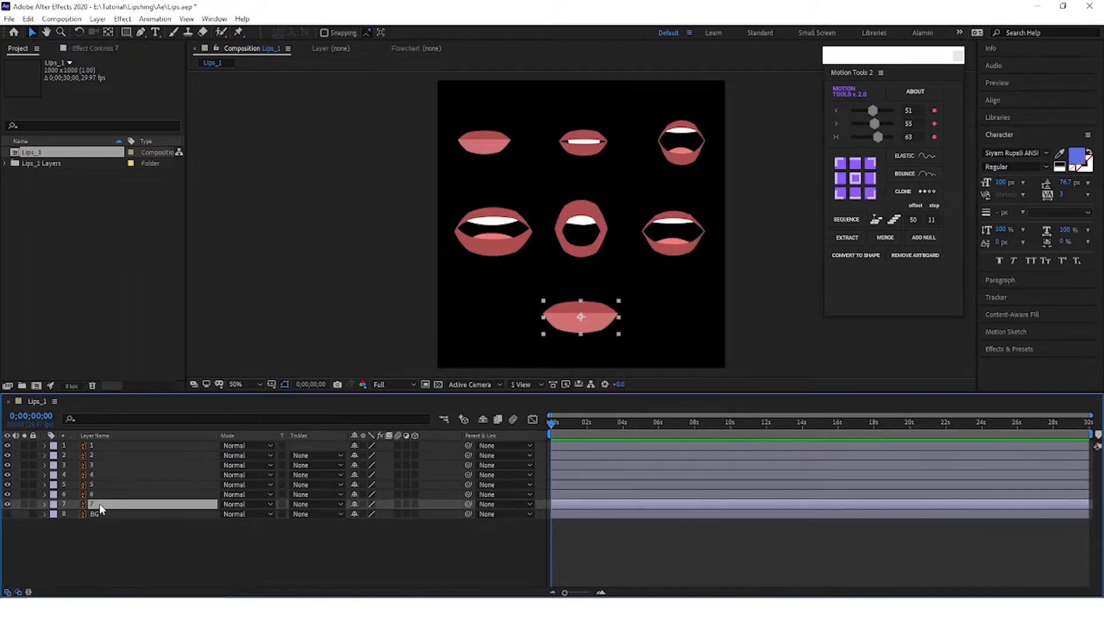
pyautogui.keyDown('shift'); pyautogui.click(103, 443); pyautogui.keyUp('shift')
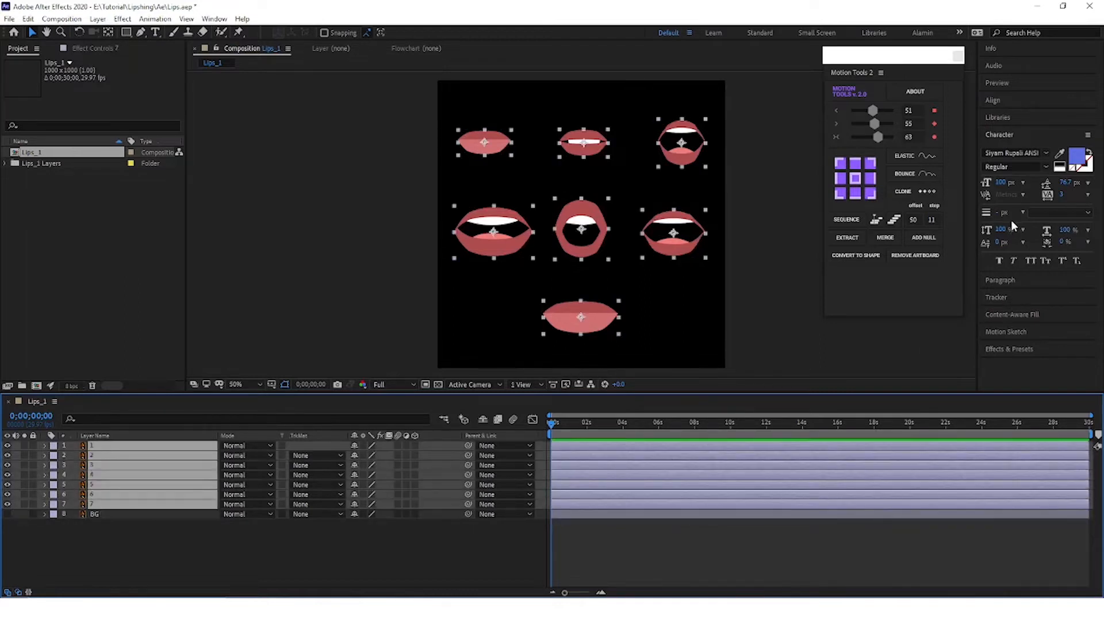
pyautogui.click(152, 526)
pyautogui.click(121, 446)
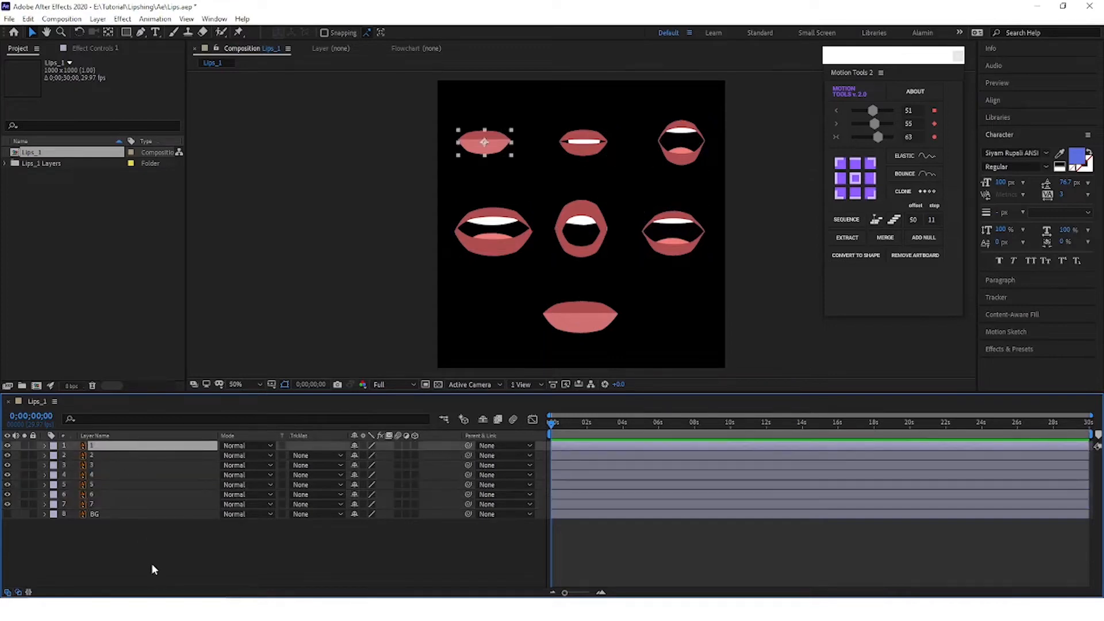
# Step: Select mouth layers 1 to 7 and stack them by centre-aligning them both horizontally and vertically to the selection
pyautogui.click(114, 506)
pyautogui.click(112, 437)
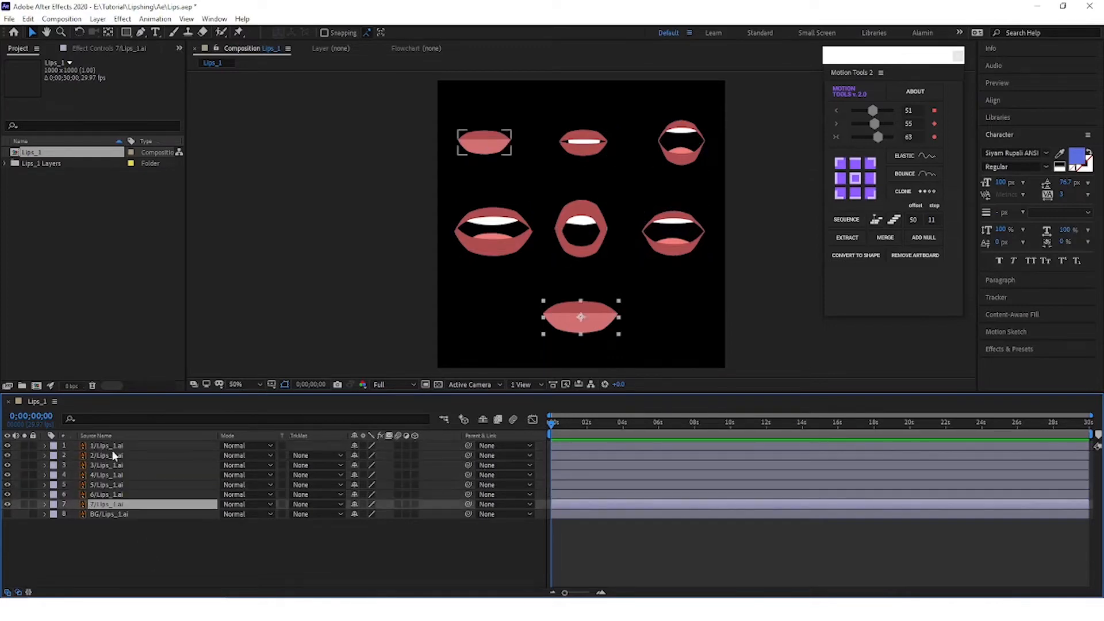
pyautogui.click(102, 435)
pyautogui.keyDown('shift'); pyautogui.click(106, 445); pyautogui.keyUp('shift')
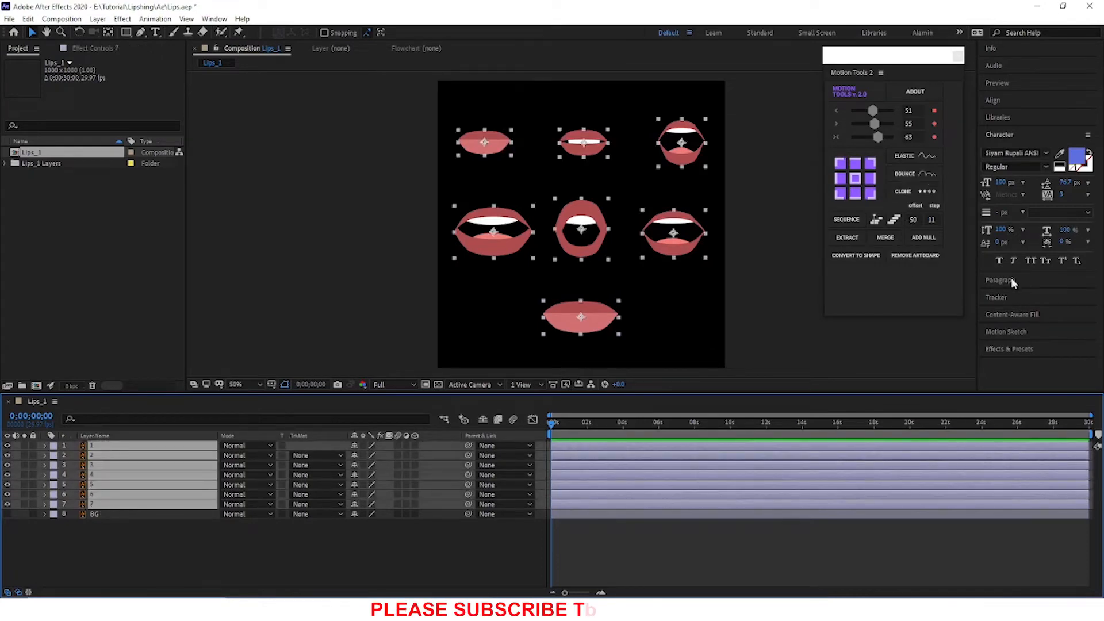
pyautogui.click(993, 100)
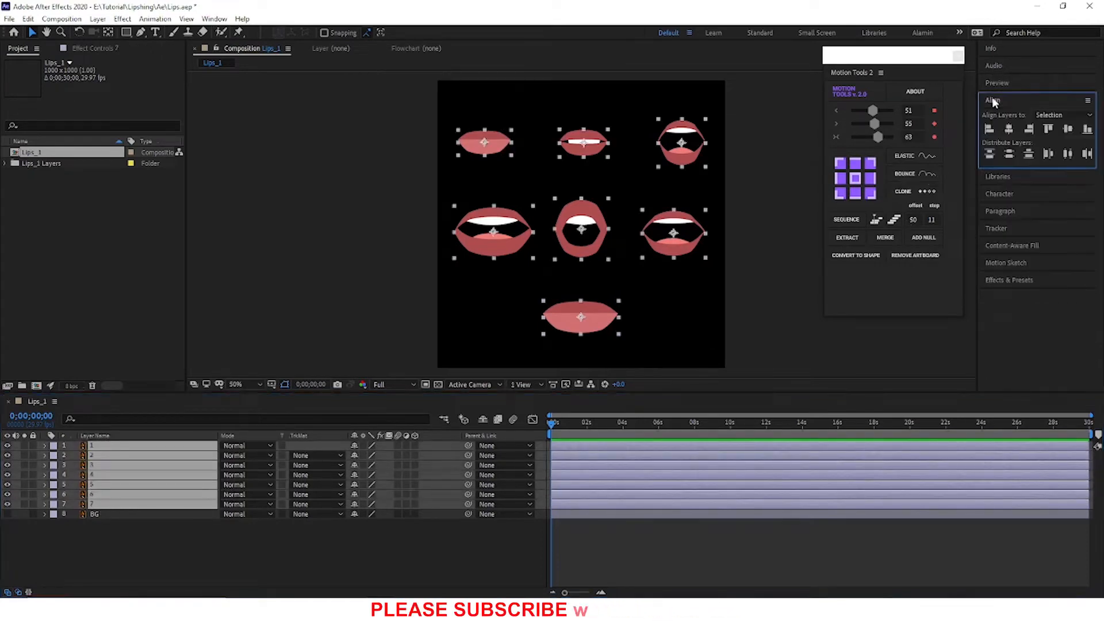
pyautogui.click(1009, 130)
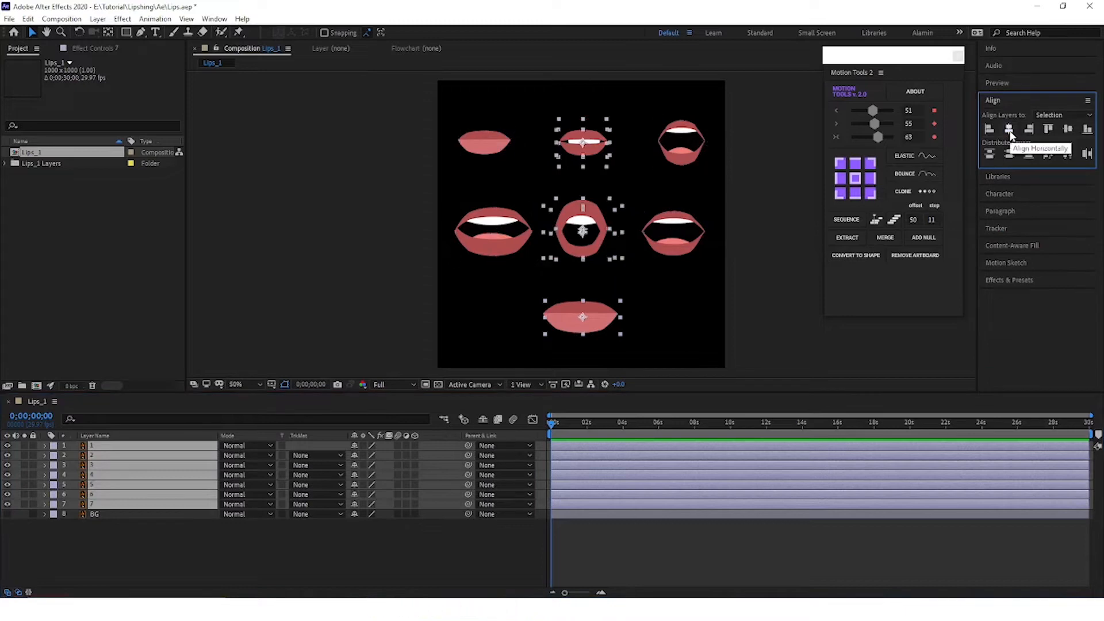
pyautogui.click(1067, 131)
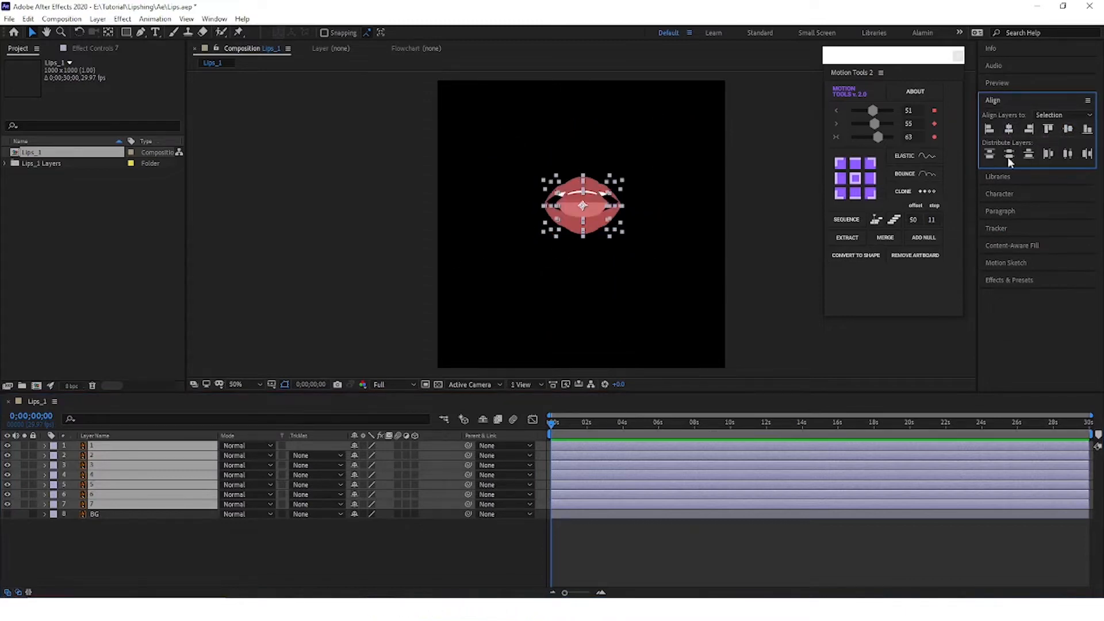
pyautogui.click(258, 561)
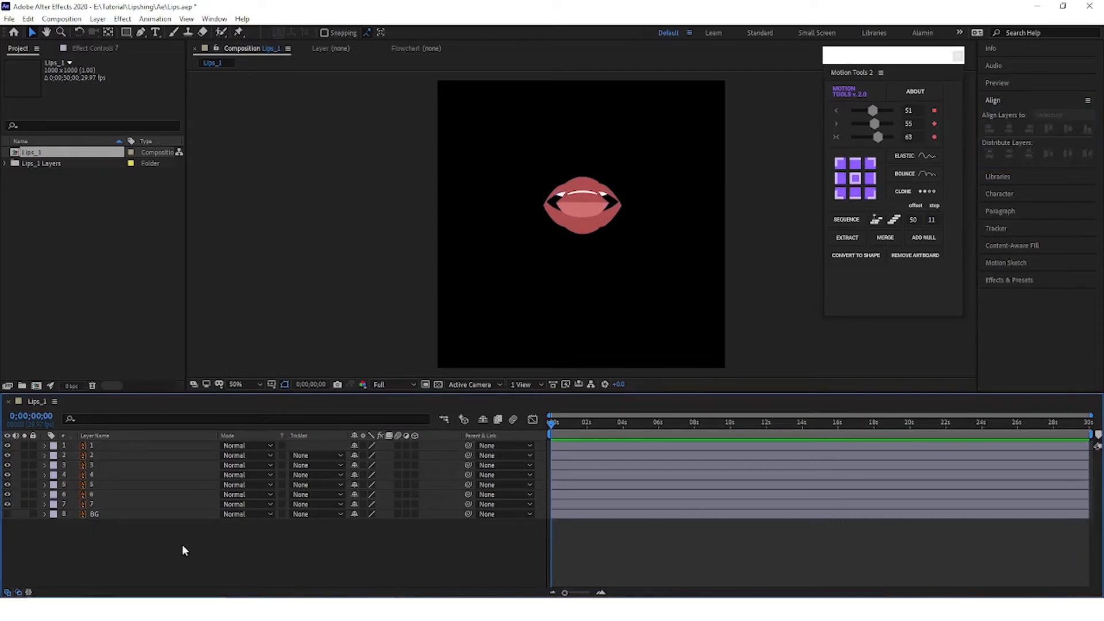
# Step: Set the duration of the Lips_1 composition to 0;00;00;07
pyautogui.click(113, 505)
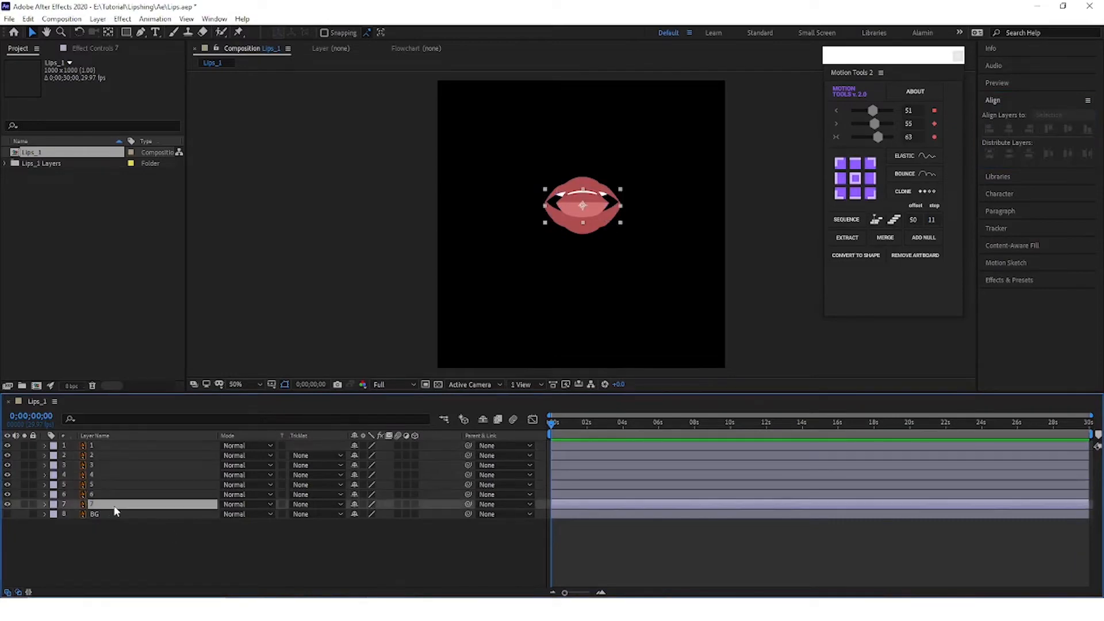
pyautogui.keyDown('shift'); pyautogui.click(126, 444); pyautogui.keyUp('shift')
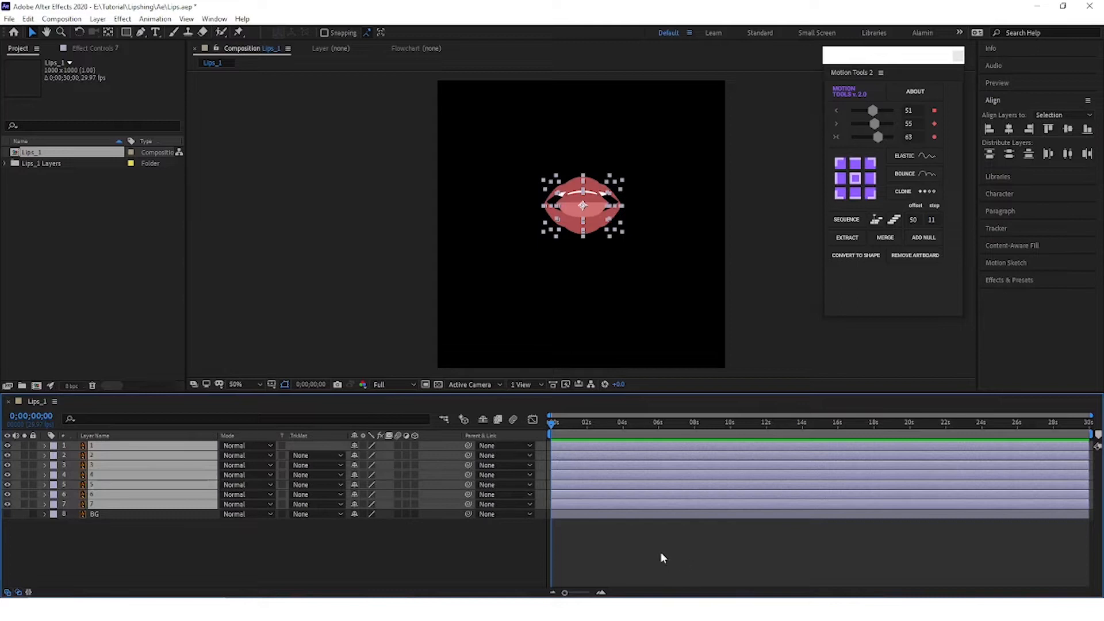
pyautogui.press(';')
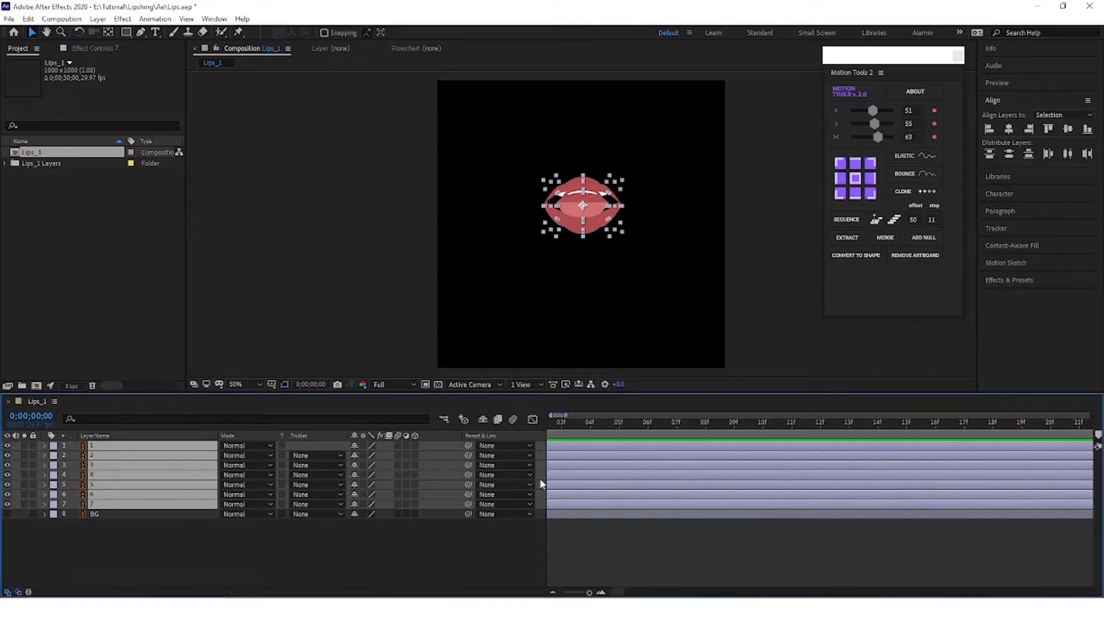
pyautogui.click(55, 401)
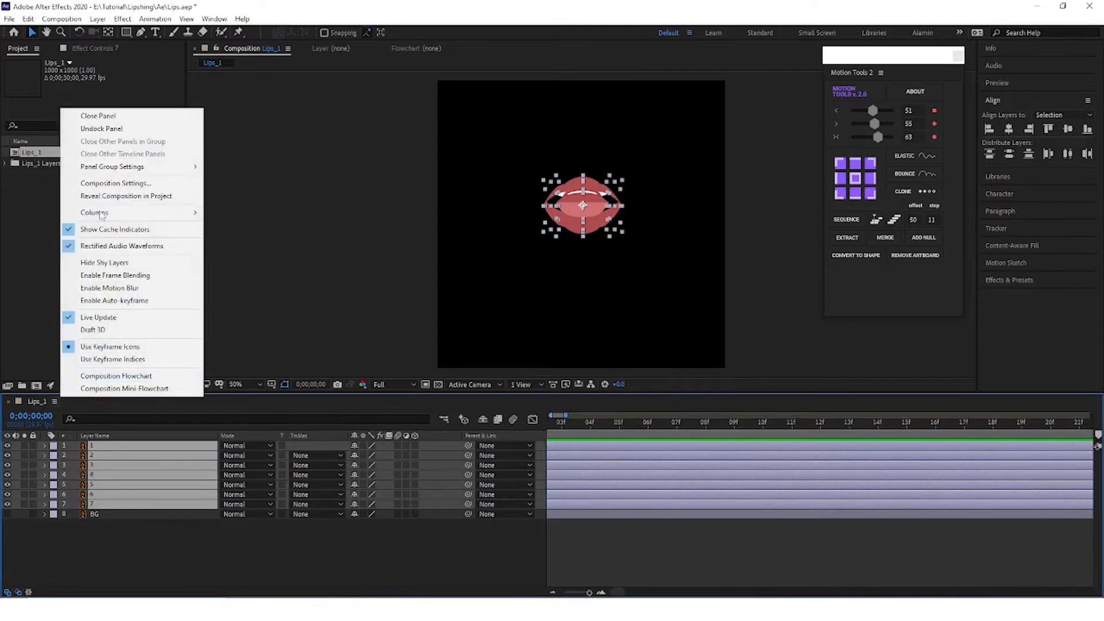
pyautogui.click(115, 183)
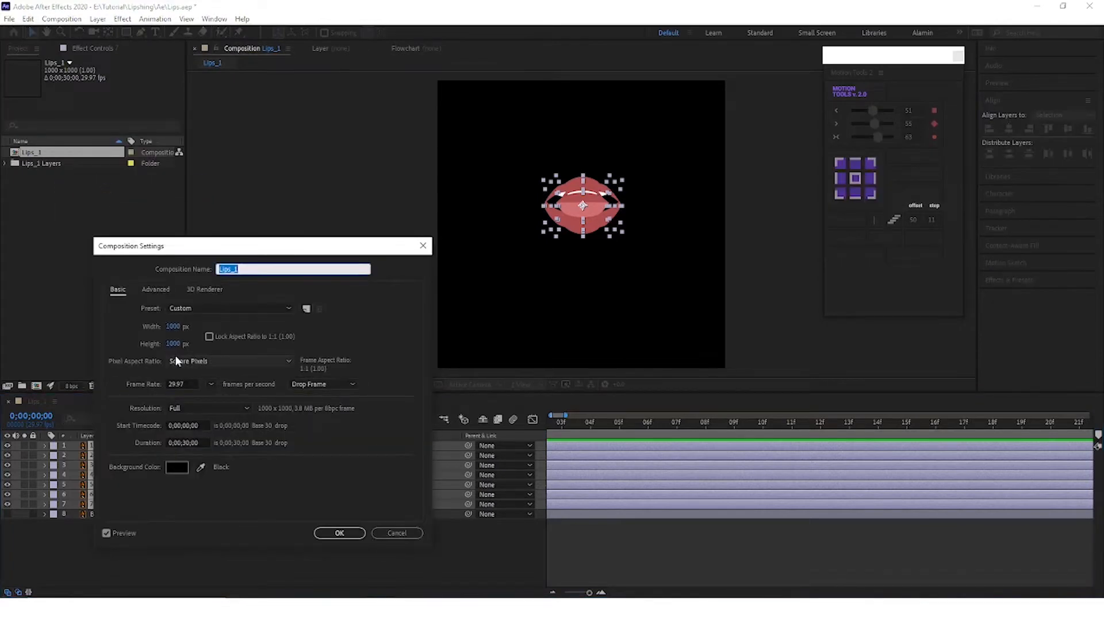
pyautogui.click(185, 443)
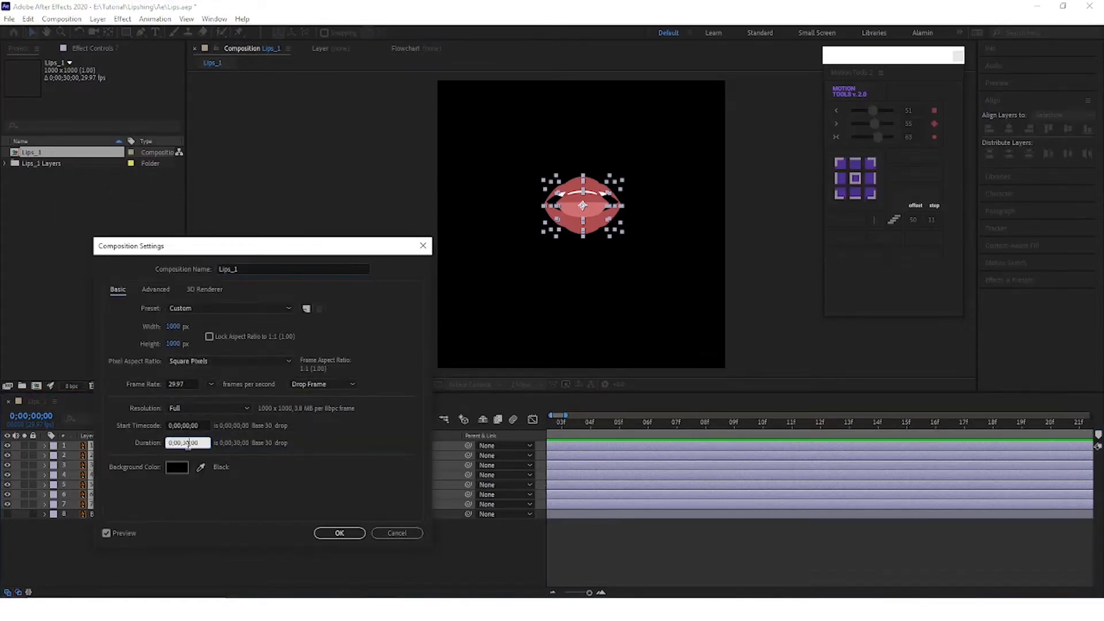
pyautogui.press('BackSpace')
pyautogui.press('BackSpace')
pyautogui.click(341, 536)
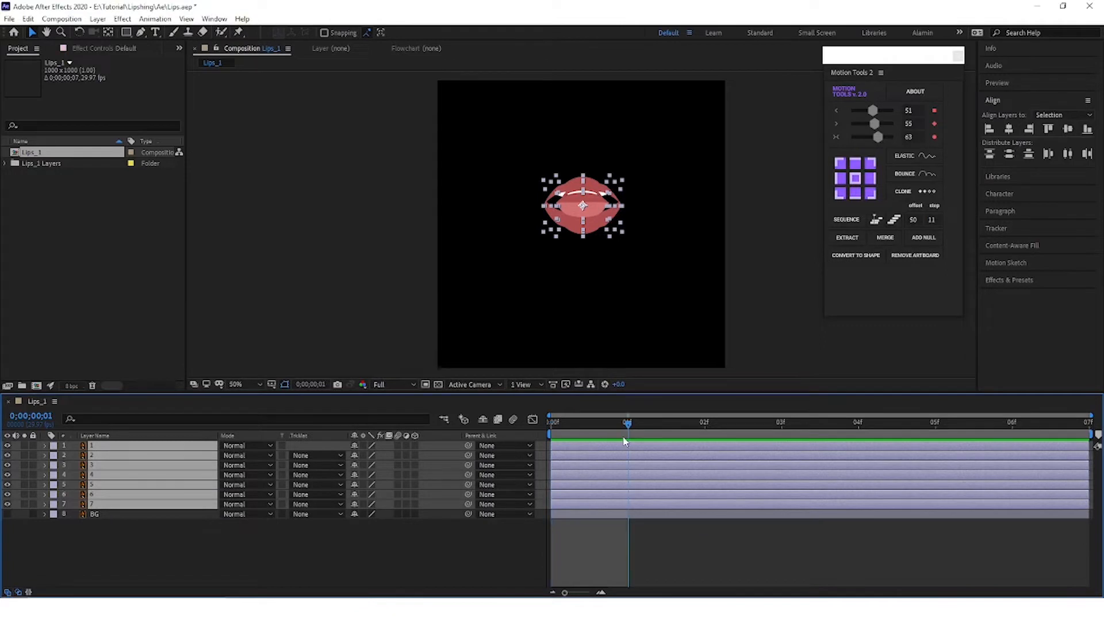
# Step: Trim mouth layers 1 to 7 to the first two frames and delete the BG layer
pyautogui.press('pagedown')
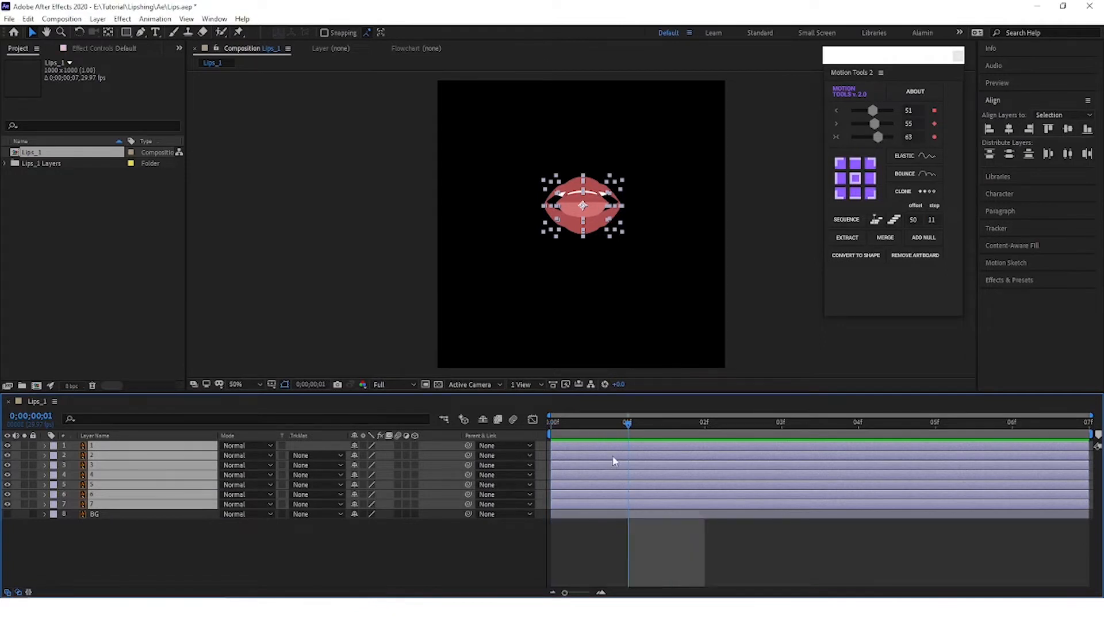
pyautogui.click(633, 529)
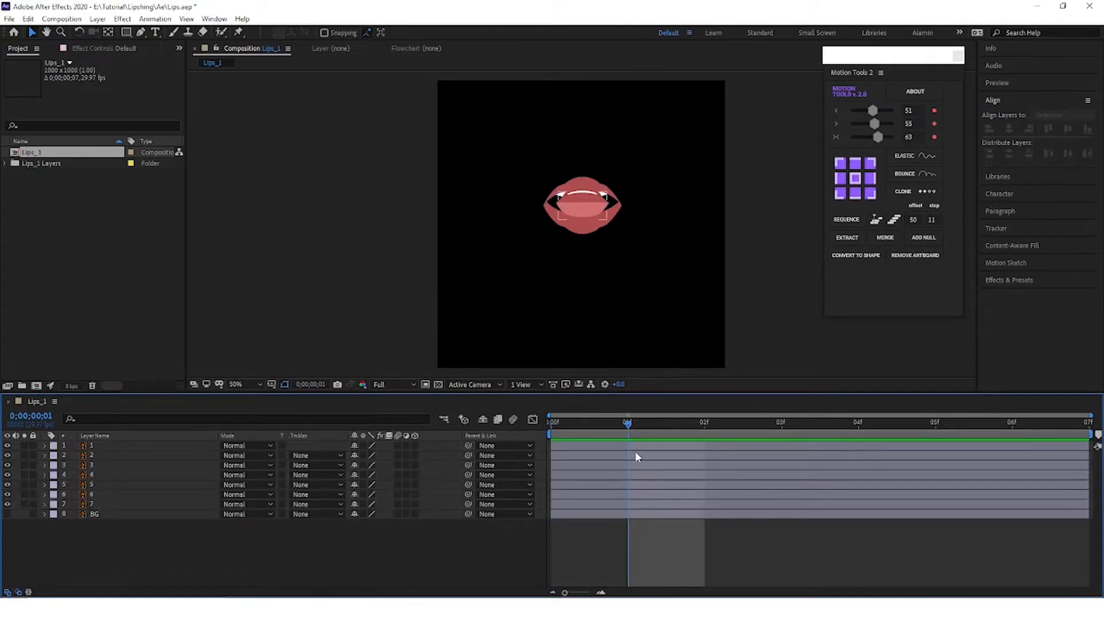
pyautogui.click(635, 455)
pyautogui.click(634, 446)
pyautogui.keyDown('shift'); pyautogui.click(631, 506); pyautogui.keyUp('shift')
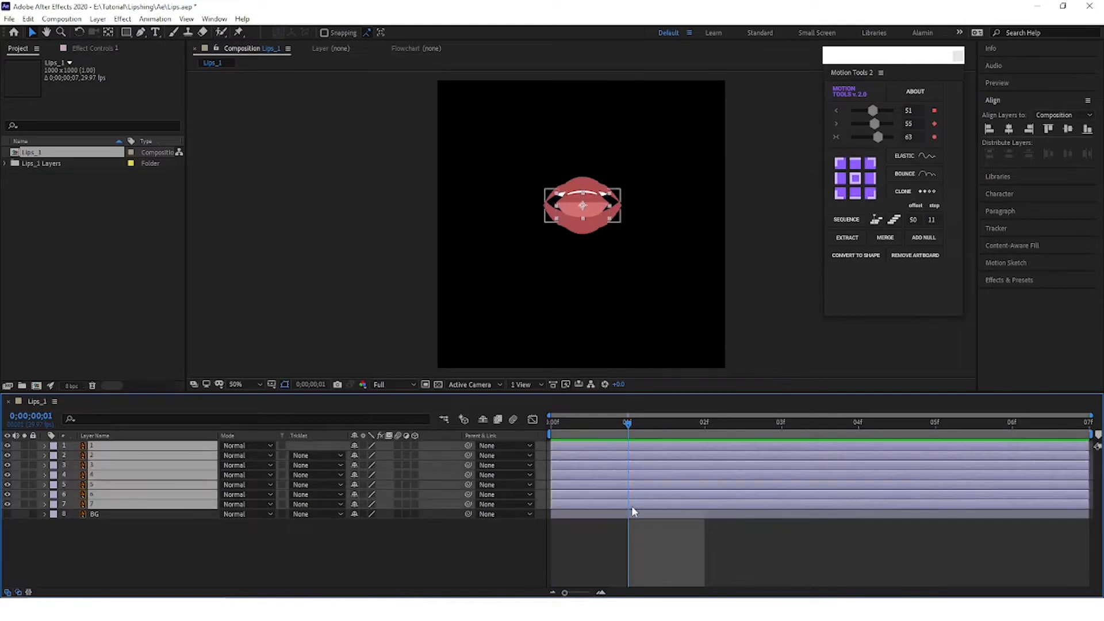
pyautogui.hotkey('alt', ']')
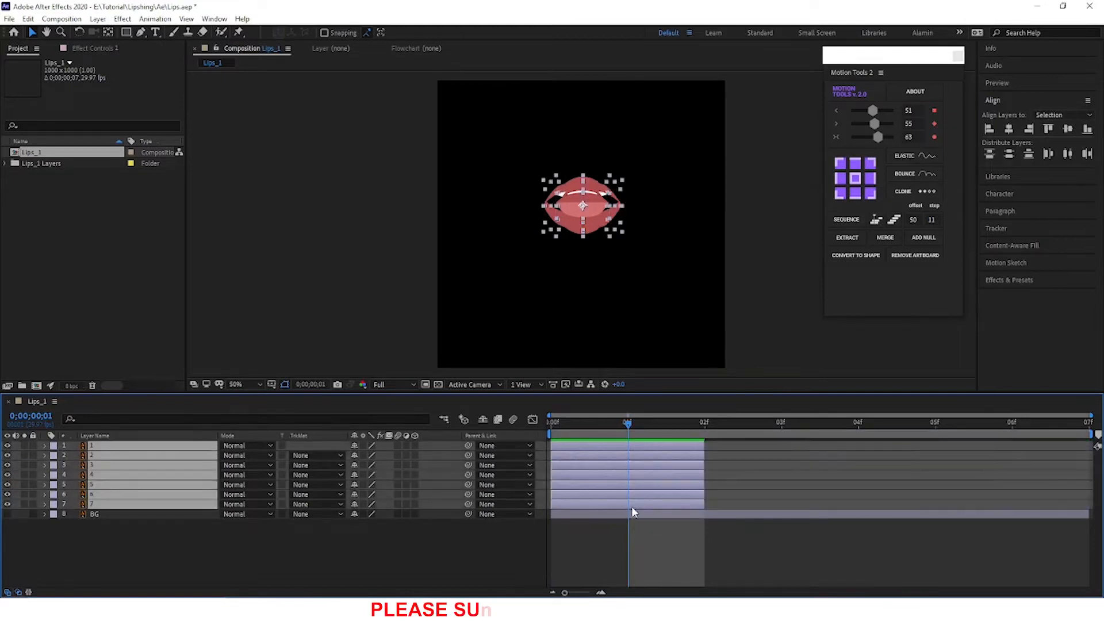
pyautogui.click(658, 515)
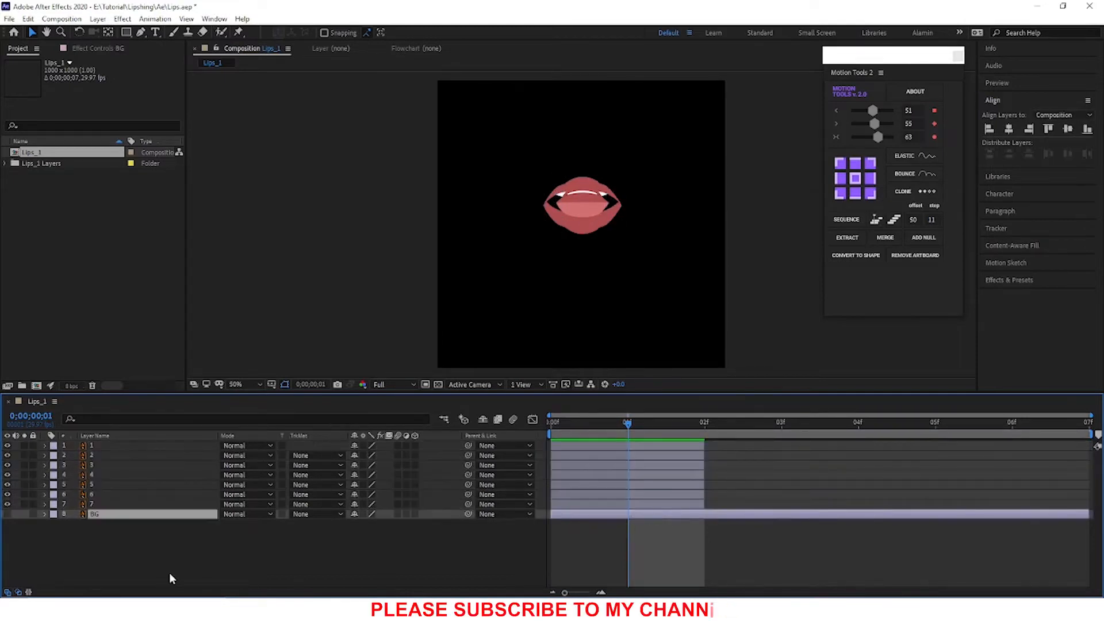
pyautogui.press('Delete')
# Step: Try to stagger the mouth layers in two-frame increments, starting with layers 2 to 7, and undo the shifts
pyautogui.click(614, 455)
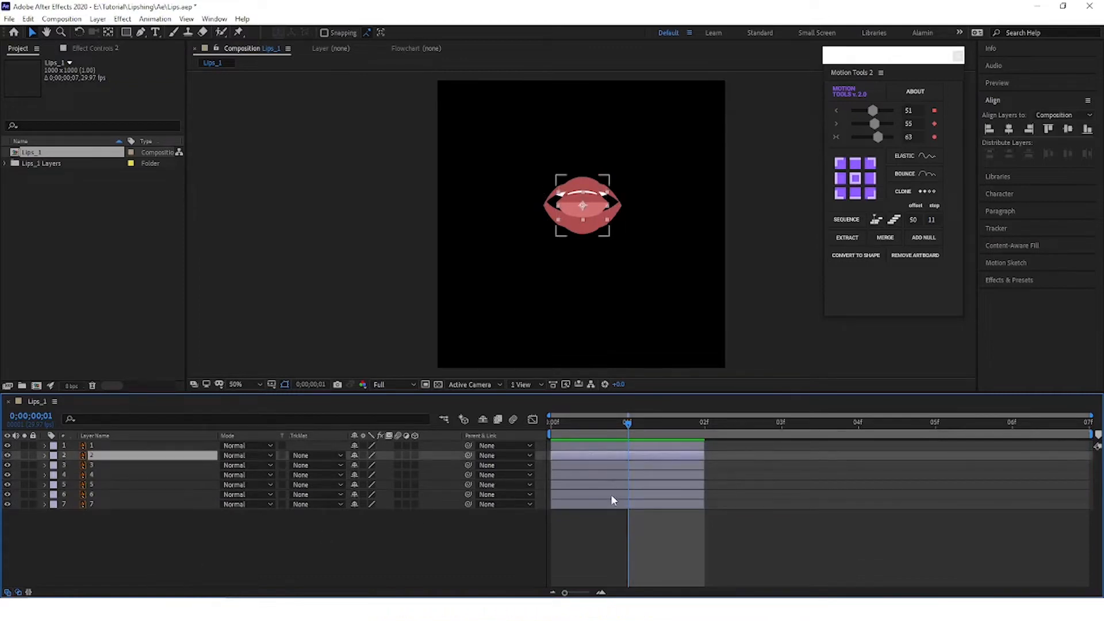
pyautogui.keyDown('shift'); pyautogui.click(609, 505); pyautogui.keyUp('shift')
pyautogui.press('[')
pyautogui.moveTo(666, 490); pyautogui.dragTo(737, 486)
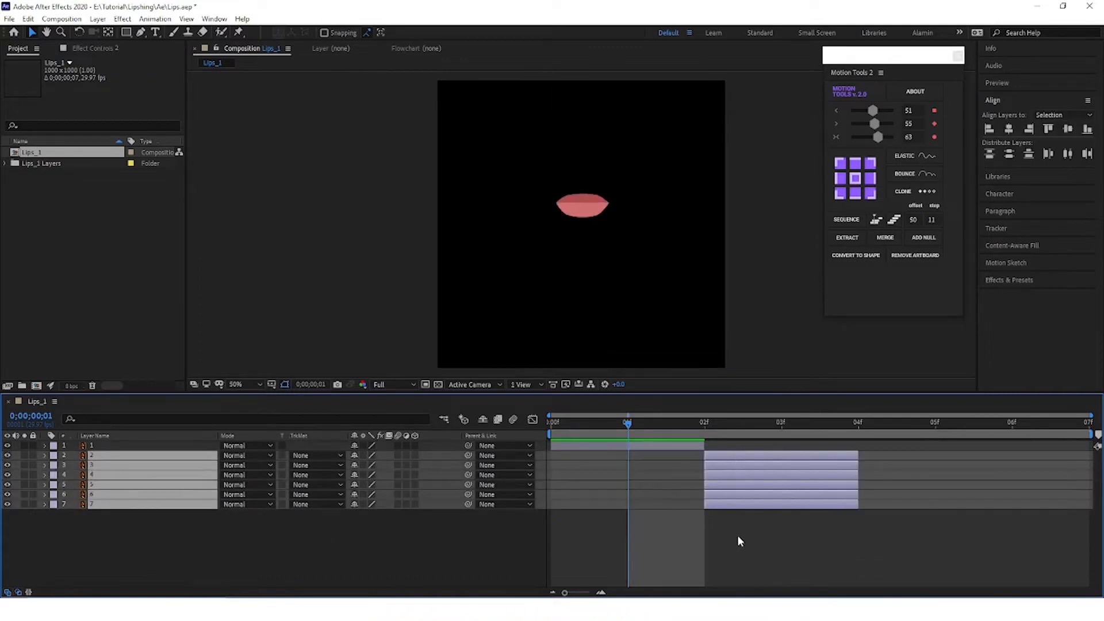
pyautogui.click(740, 540)
pyautogui.click(744, 464)
pyautogui.keyDown('shift'); pyautogui.click(750, 504); pyautogui.keyUp('shift')
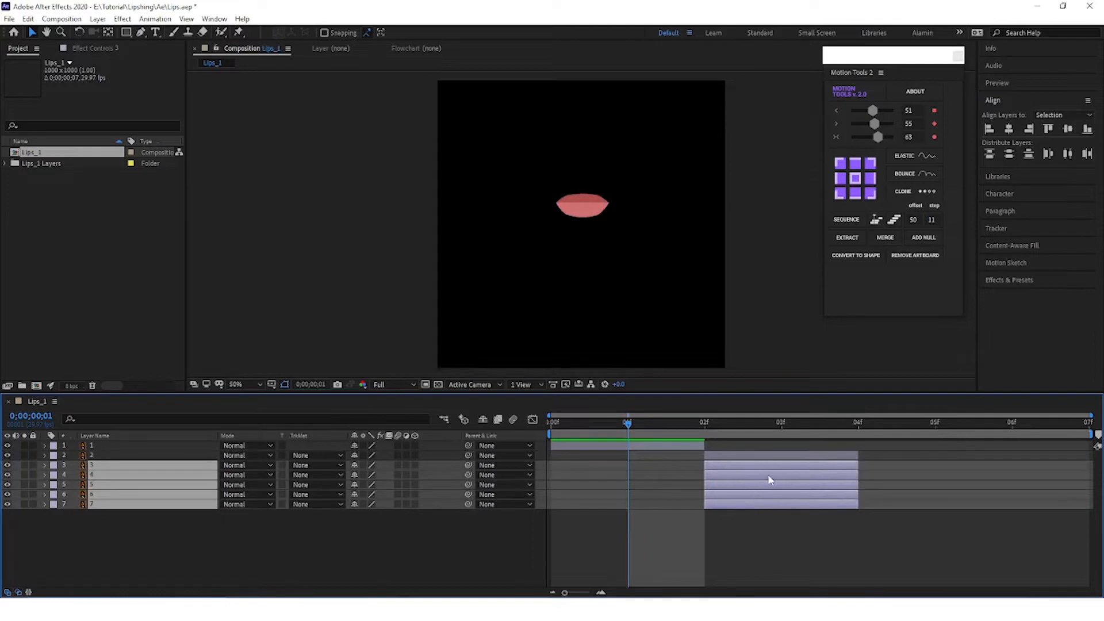
pyautogui.moveTo(770, 480); pyautogui.dragTo(888, 479)
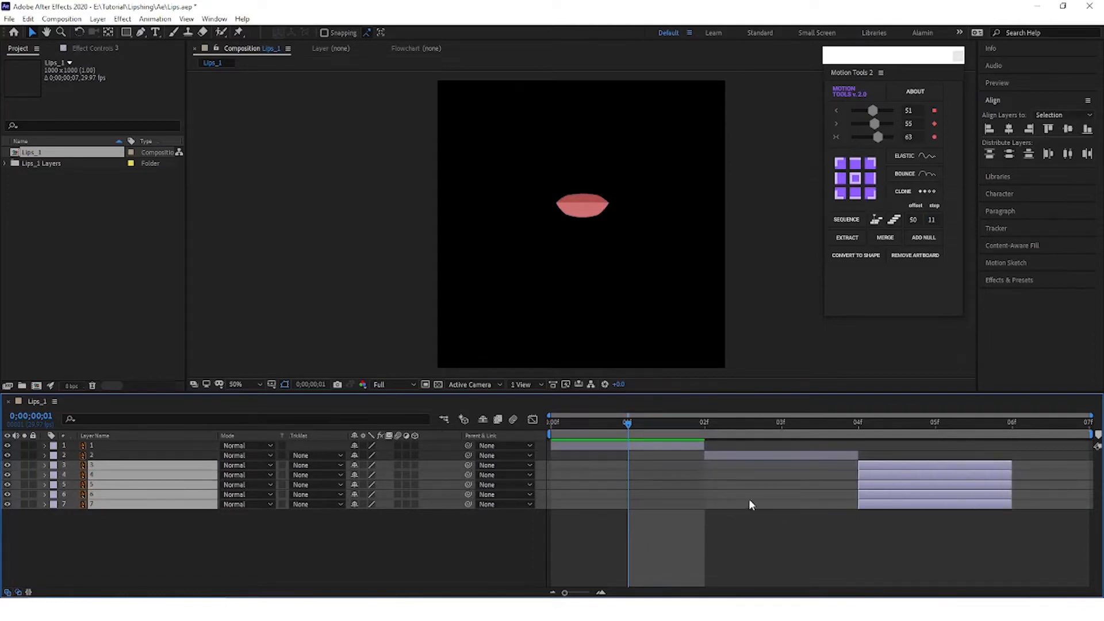
pyautogui.hotkey('ctrl', 'z')
pyautogui.hotkey('ctrl', 'z')
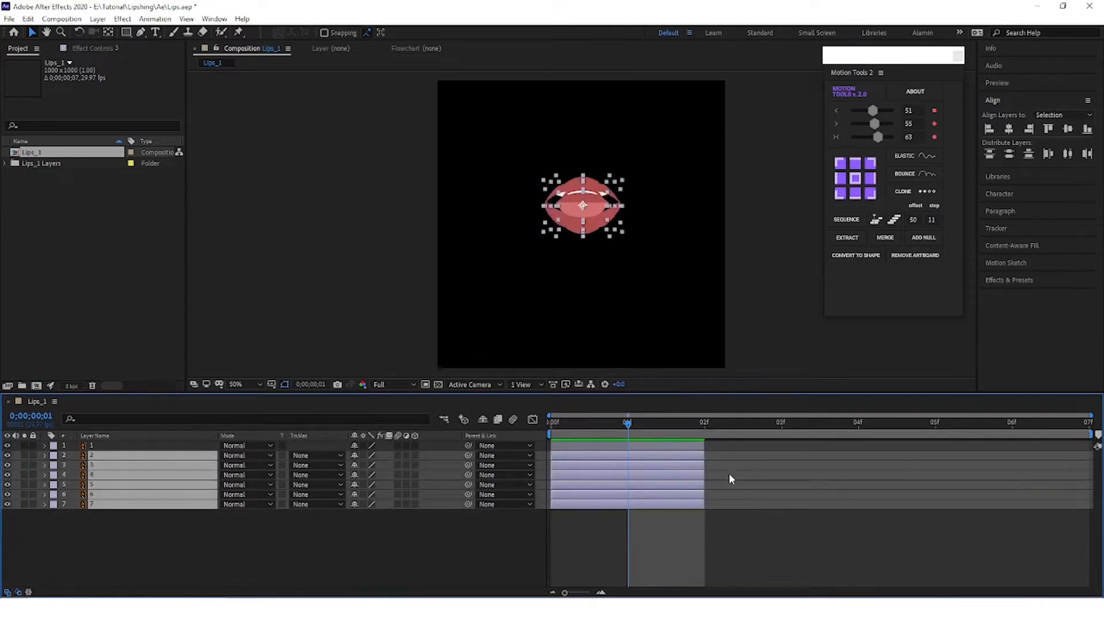
# Step: Shorten mouth layers 1 to 7 to a single frame, ending each at frame 1
pyautogui.moveTo(703, 454); pyautogui.dragTo(628, 454)
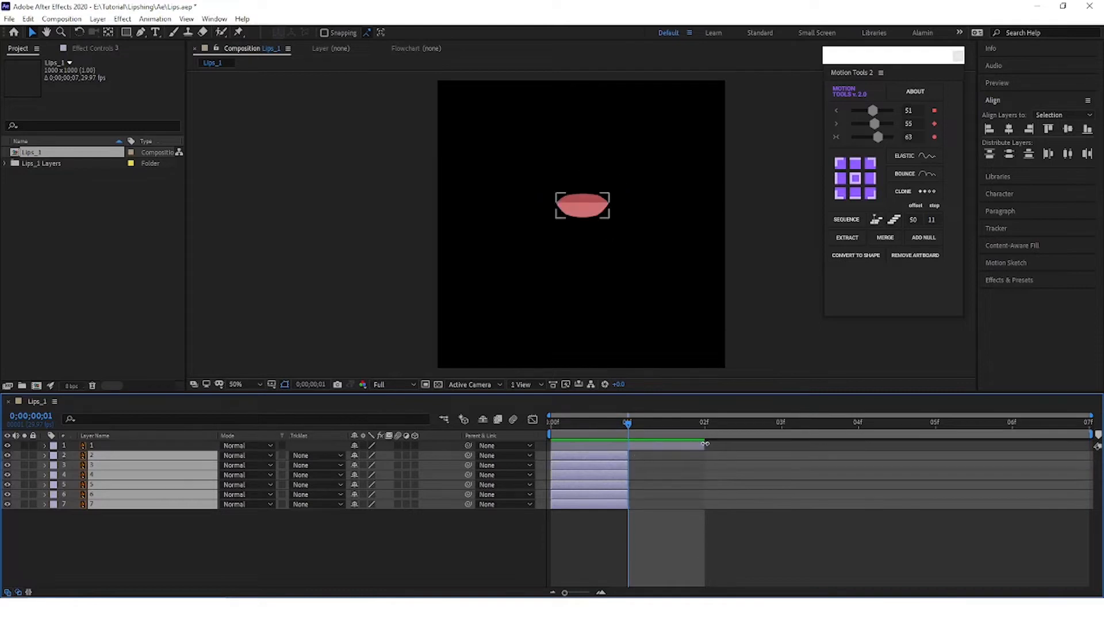
pyautogui.moveTo(702, 445); pyautogui.dragTo(631, 443)
pyautogui.click(636, 513)
# Step: Shift mouth layers 2 to 7 to start at frame 1, and layers 3 to 7 to start at frame 2
pyautogui.click(593, 455)
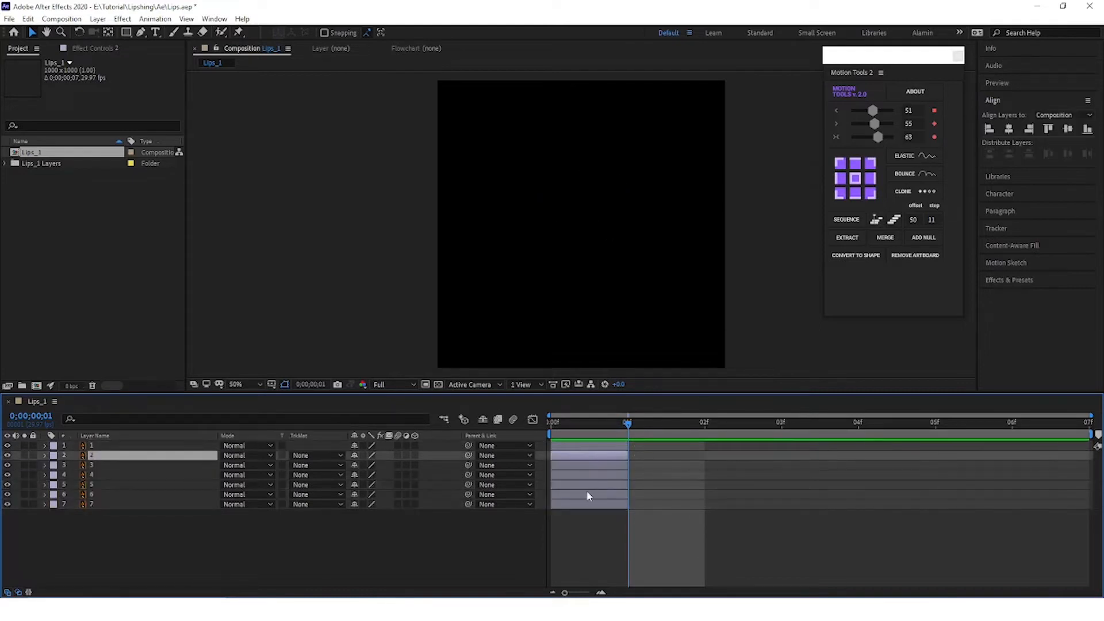
pyautogui.keyDown('shift'); pyautogui.click(588, 499); pyautogui.keyUp('shift')
pyautogui.moveTo(588, 499); pyautogui.dragTo(679, 483)
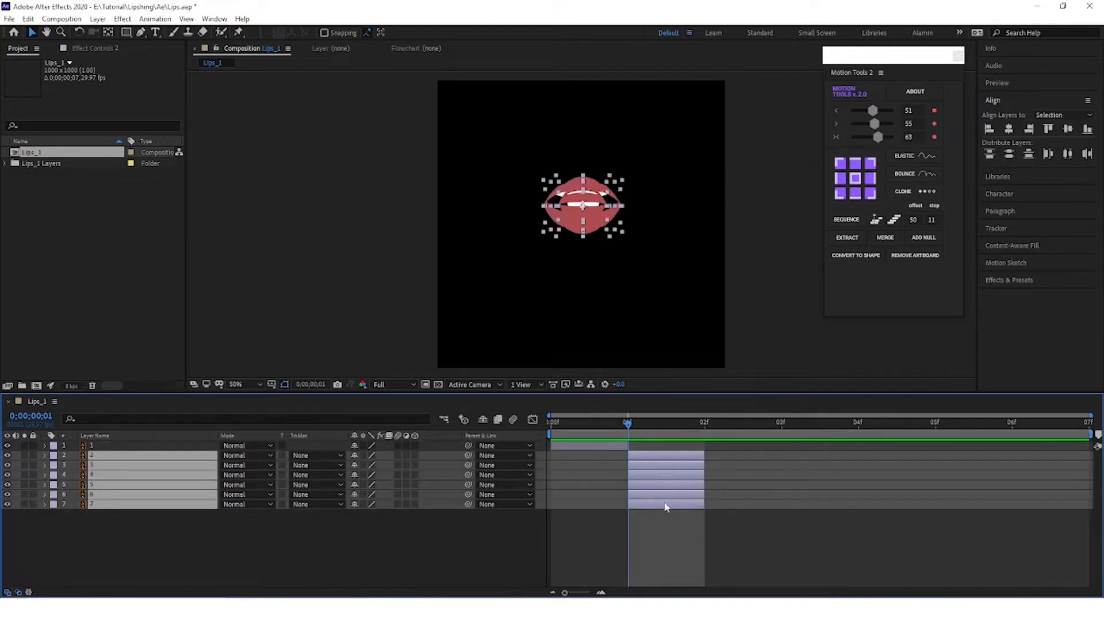
pyautogui.click(665, 515)
pyautogui.click(665, 466)
pyautogui.keyDown('shift'); pyautogui.click(661, 500); pyautogui.keyUp('shift')
pyautogui.moveTo(661, 500); pyautogui.dragTo(719, 476)
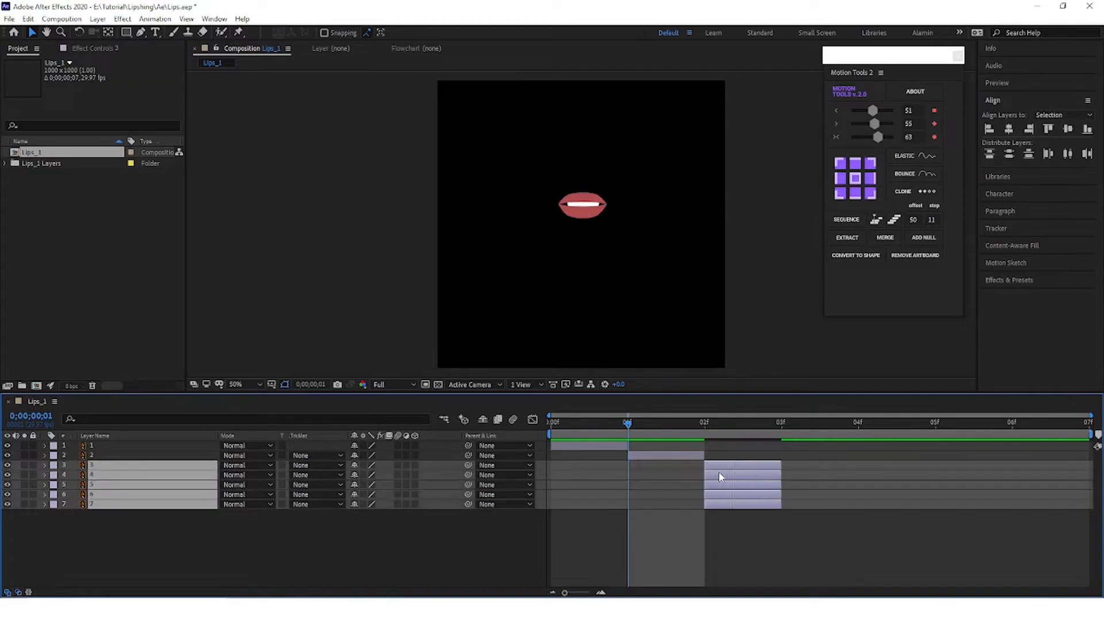
# Step: Stagger mouth layers 4 to 7 one frame apart at frames 3 to 6, and preview the sequence from the start
pyautogui.click(708, 526)
pyautogui.click(725, 476)
pyautogui.keyDown('shift'); pyautogui.click(729, 505); pyautogui.keyUp('shift')
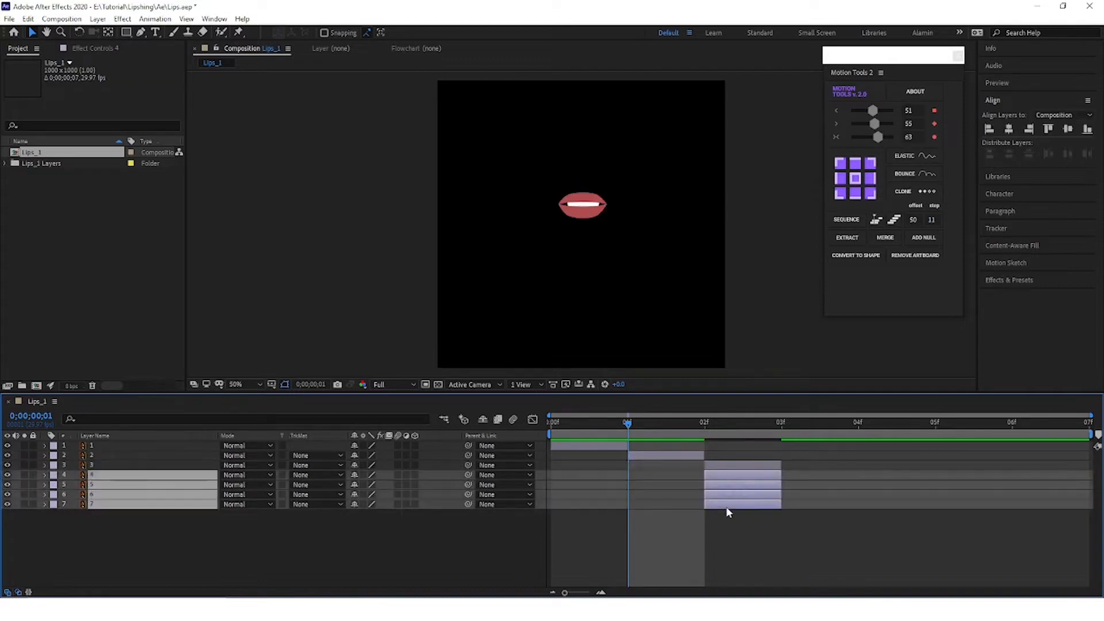
pyautogui.moveTo(780, 488); pyautogui.dragTo(1044, 506)
pyautogui.click(809, 521)
pyautogui.click(802, 484)
pyautogui.keyDown('shift'); pyautogui.click(810, 504); pyautogui.keyUp('shift')
pyautogui.click(882, 522)
pyautogui.click(881, 495)
pyautogui.keyDown('shift'); pyautogui.click(883, 503); pyautogui.keyUp('shift')
pyautogui.click(961, 529)
pyautogui.click(845, 559)
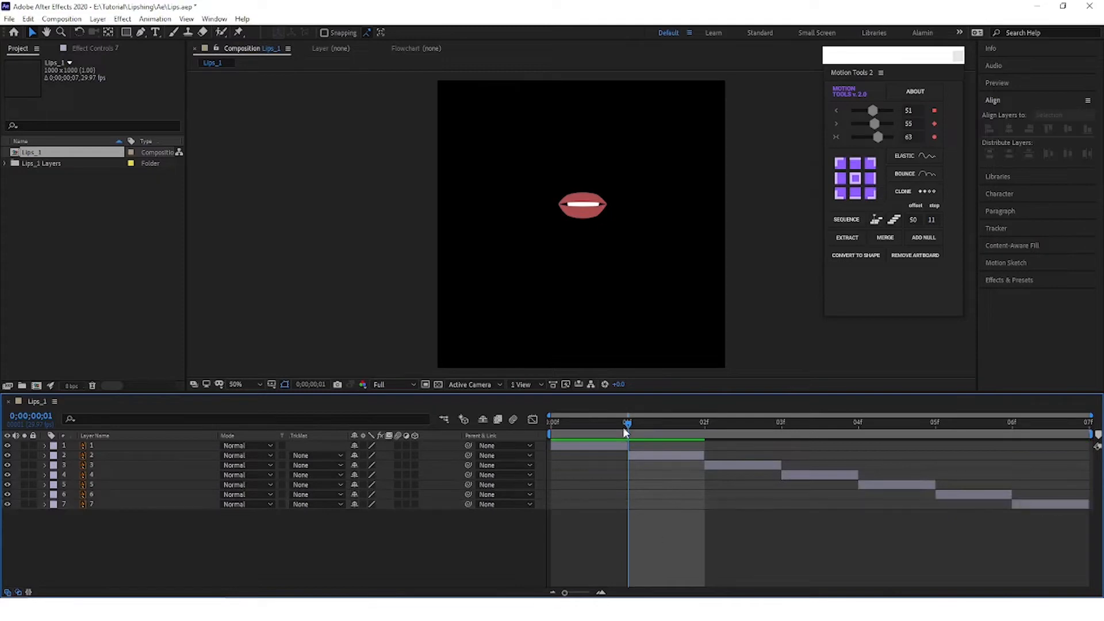
pyautogui.moveTo(639, 424); pyautogui.dragTo(458, 432)
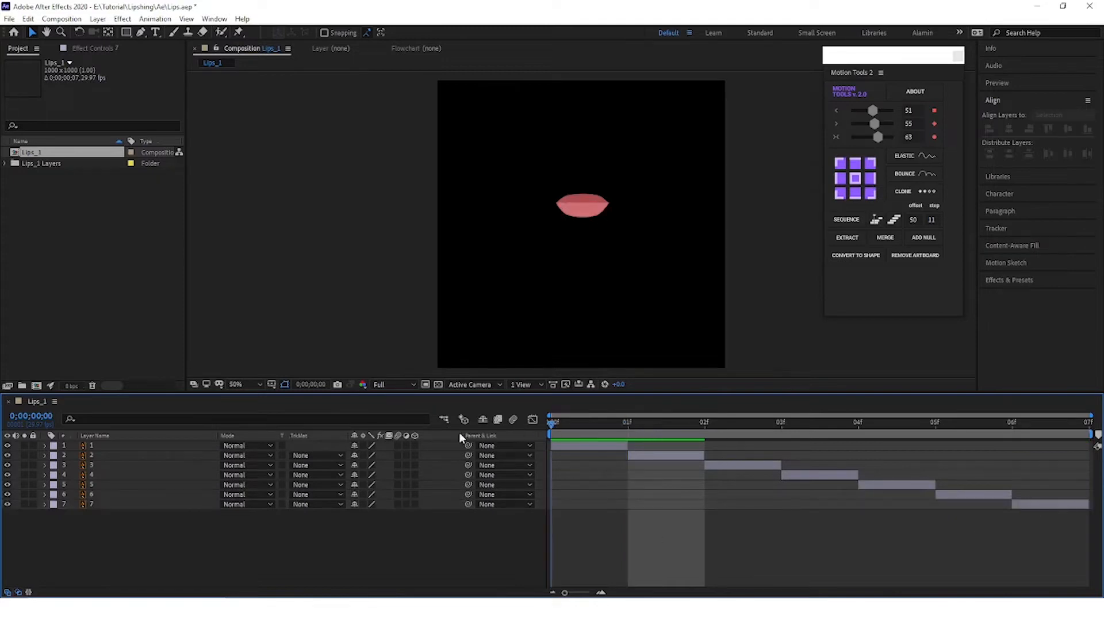
pyautogui.press('space')
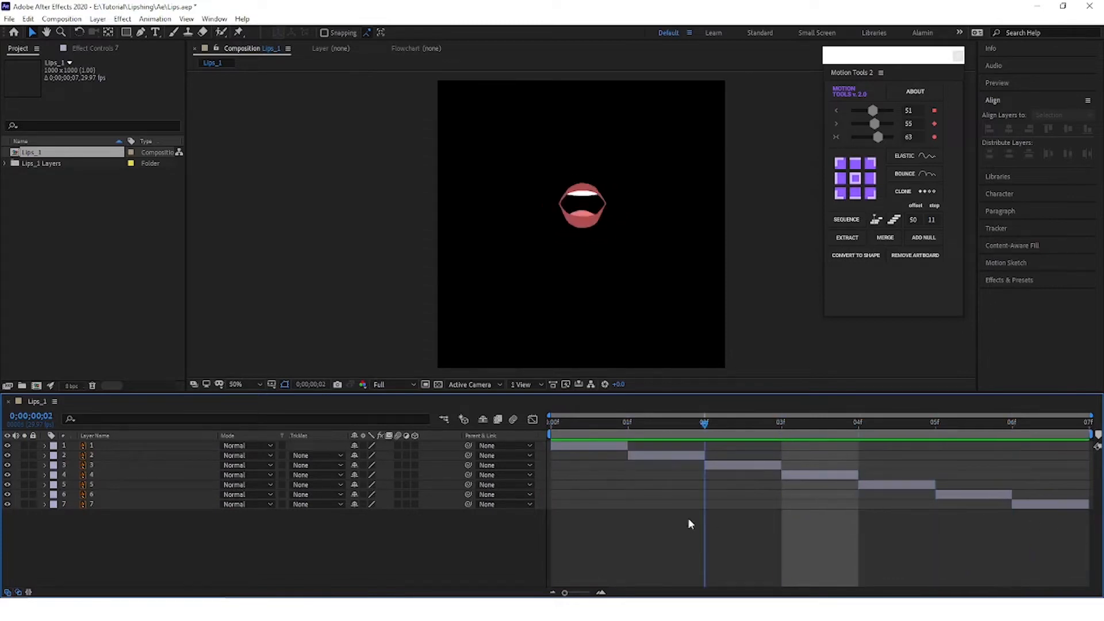
# Step: Pre-compose mouth layers 1 to 7 into a composition named mouth and preview it
pyautogui.moveTo(73, 523); pyautogui.dragTo(123, 451)
pyautogui.rightClick(123, 450)
pyautogui.click(172, 385)
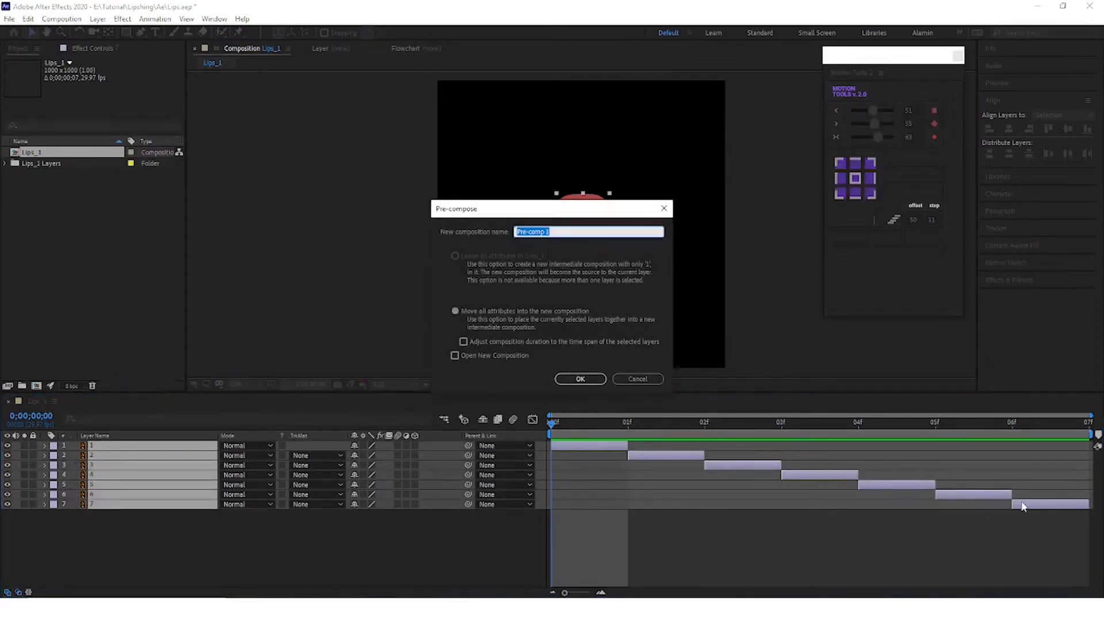
pyautogui.write('mouth')
pyautogui.press('Return')
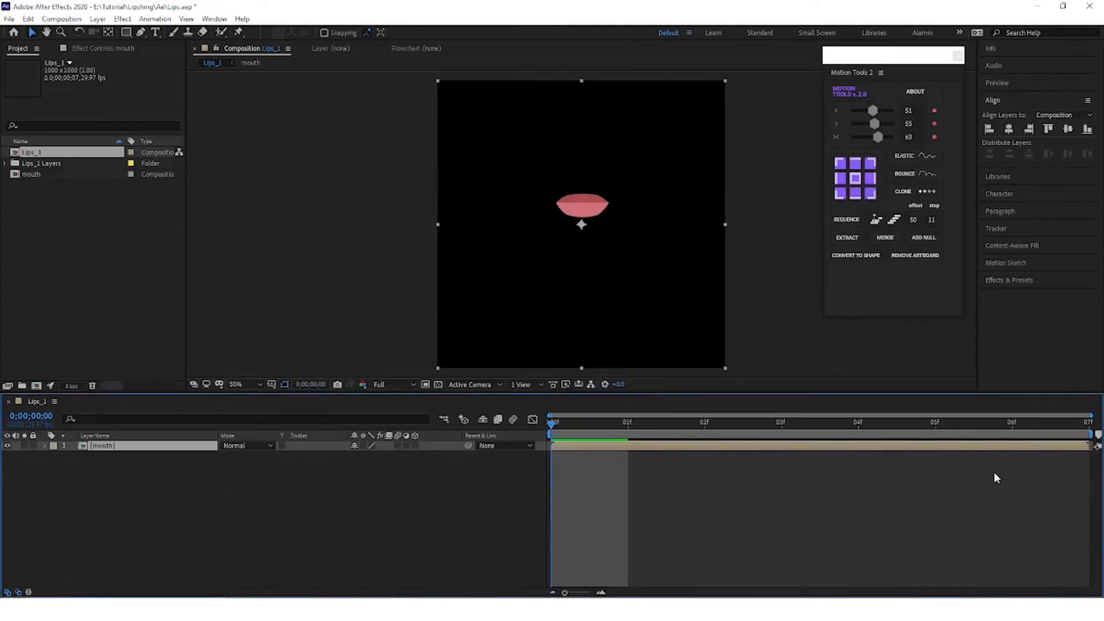
pyautogui.click(82, 511)
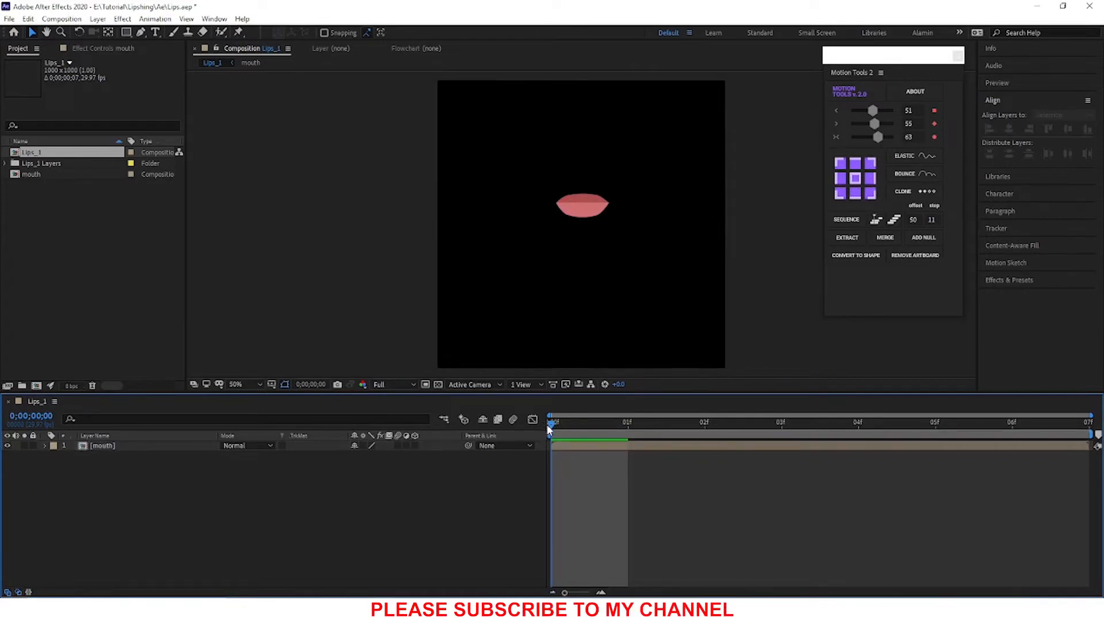
pyautogui.press('space')
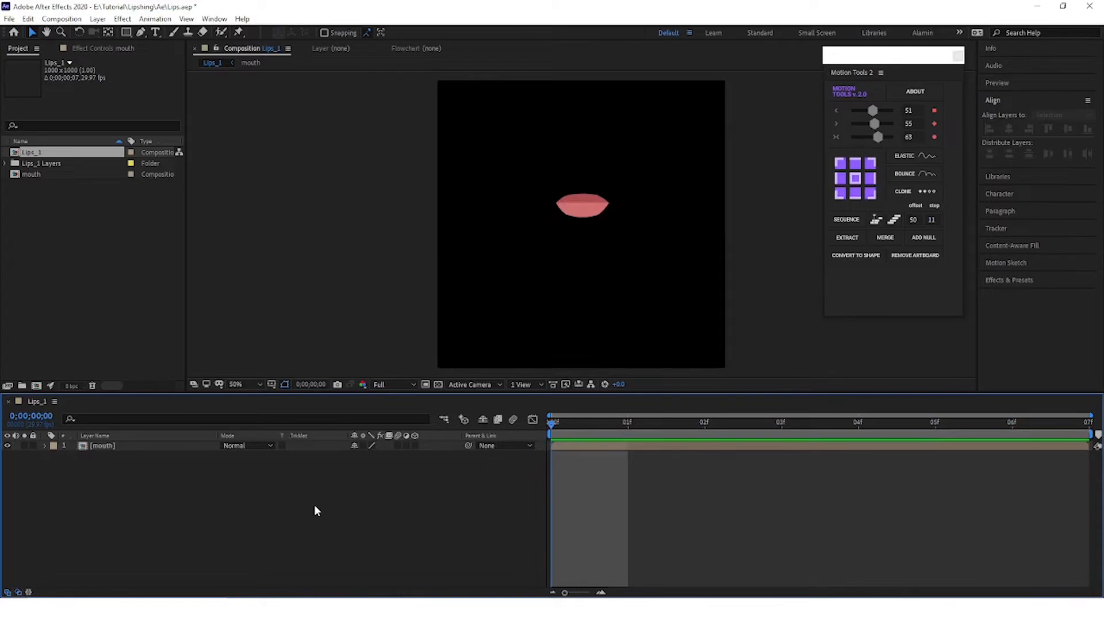
# Step: Enable time remapping on the mouth layer
pyautogui.click(121, 447)
pyautogui.rightClick(136, 469)
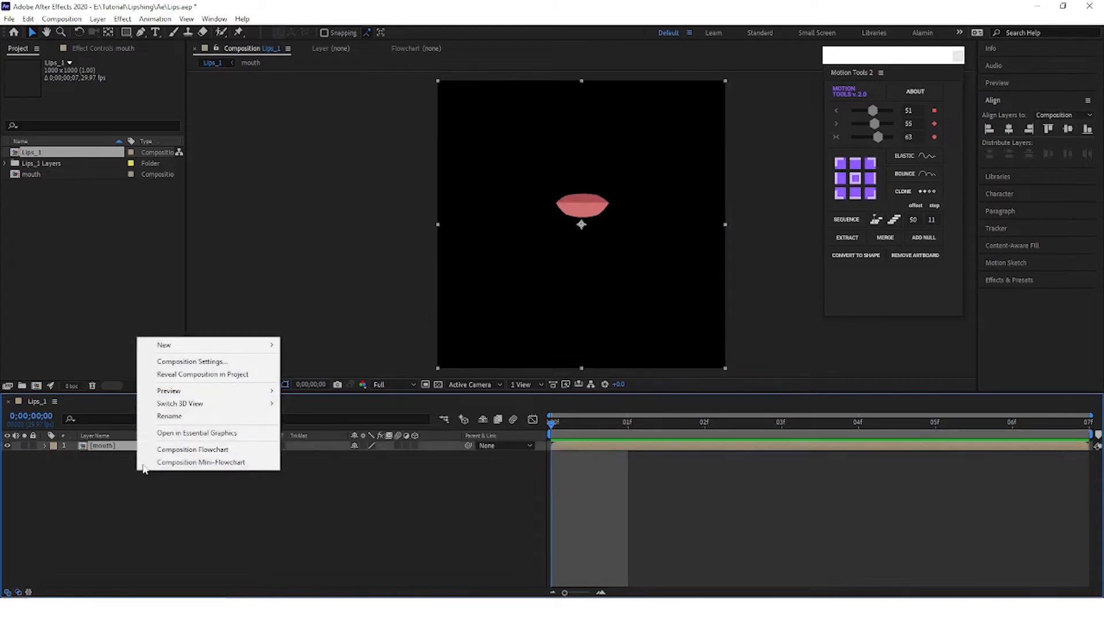
pyautogui.click(133, 502)
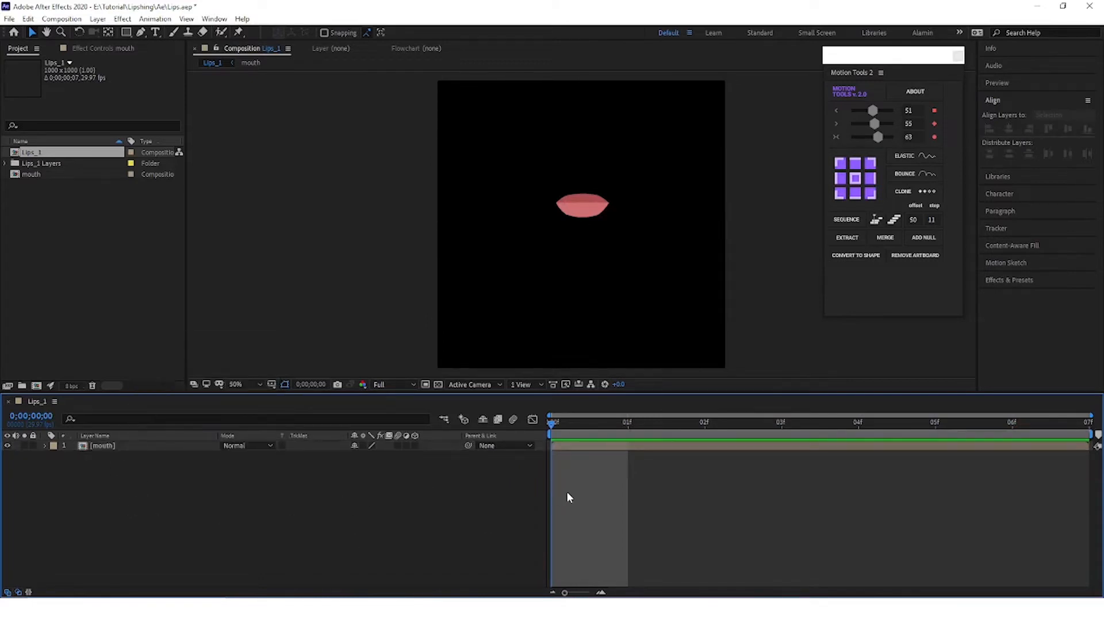
pyautogui.click(142, 450)
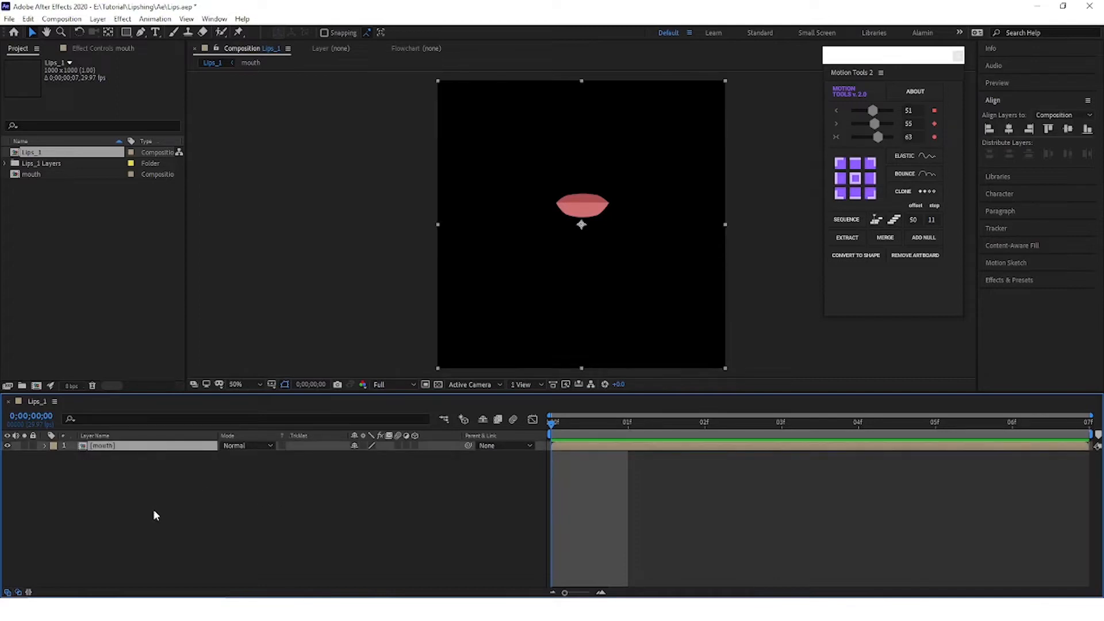
pyautogui.click(153, 509)
pyautogui.rightClick(135, 448)
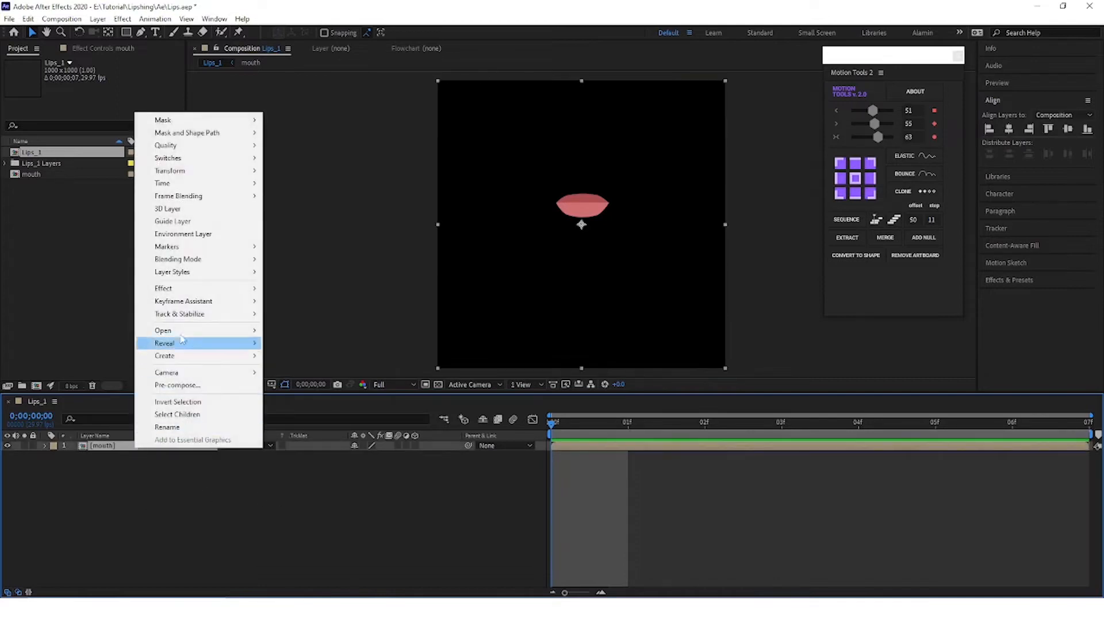
pyautogui.moveTo(186, 188)
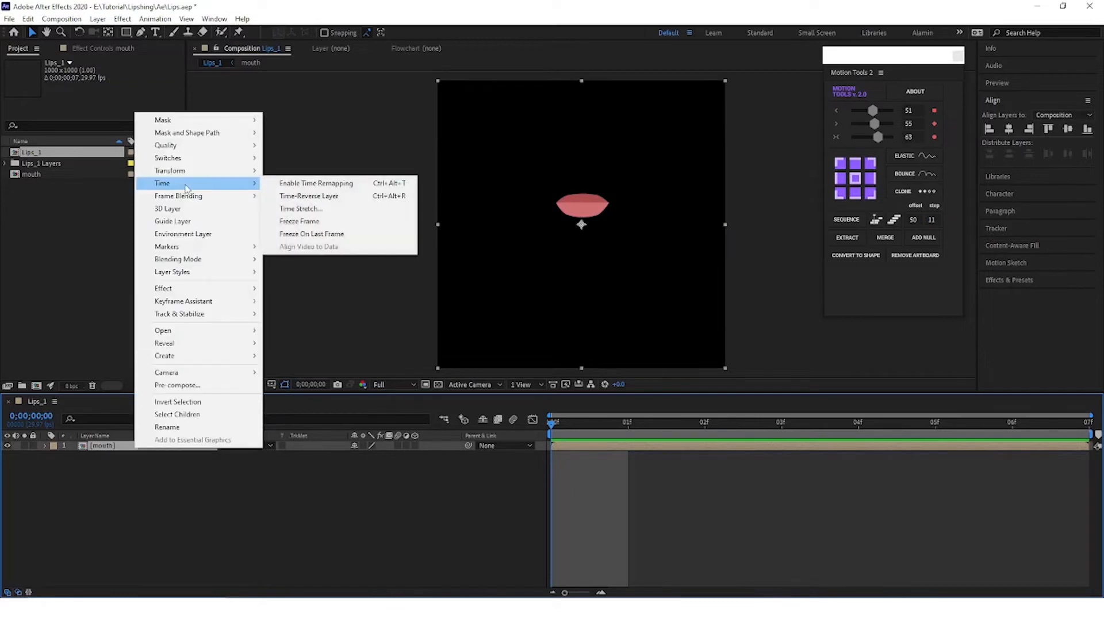
pyautogui.click(329, 185)
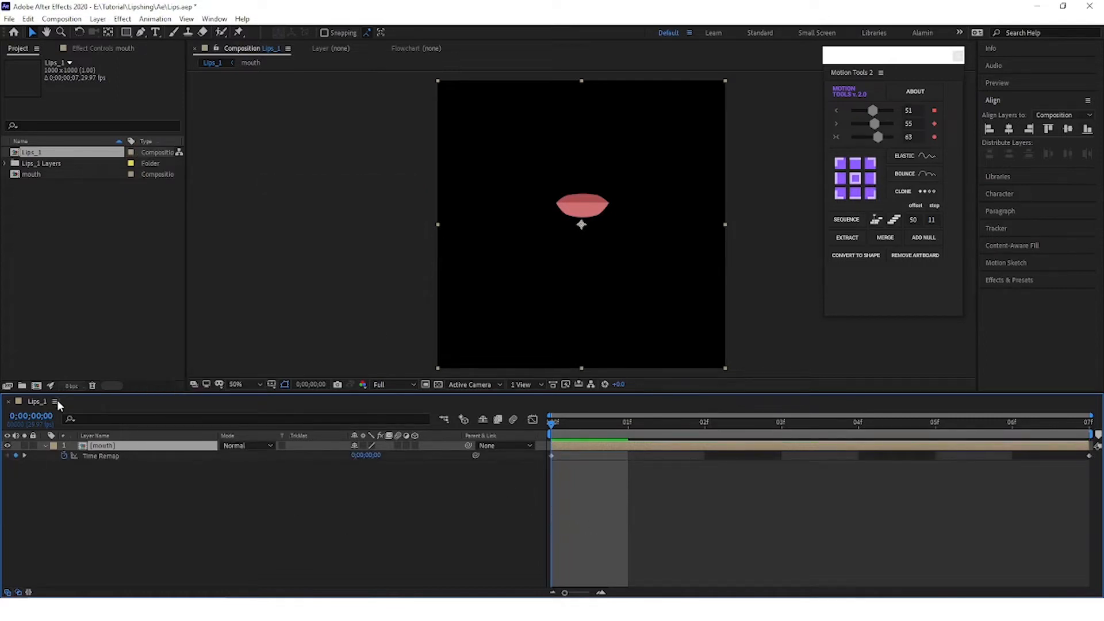
# Step: Set the Lips_1 composition's duration to 0;00;05;07 and extend the mouth layer to its end
pyautogui.click(133, 505)
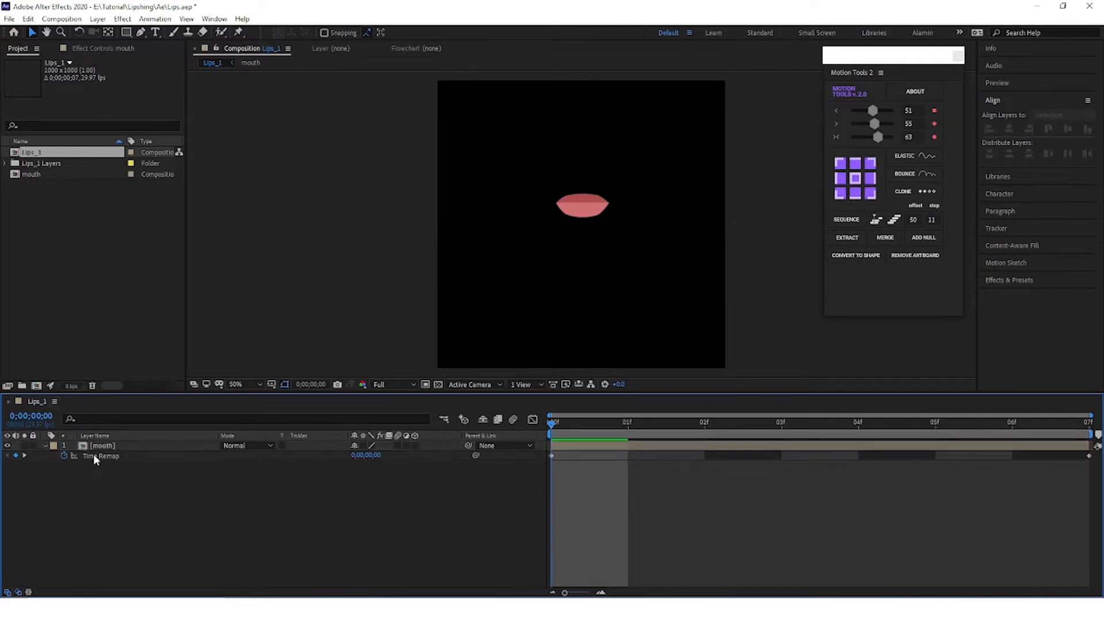
pyautogui.click(55, 402)
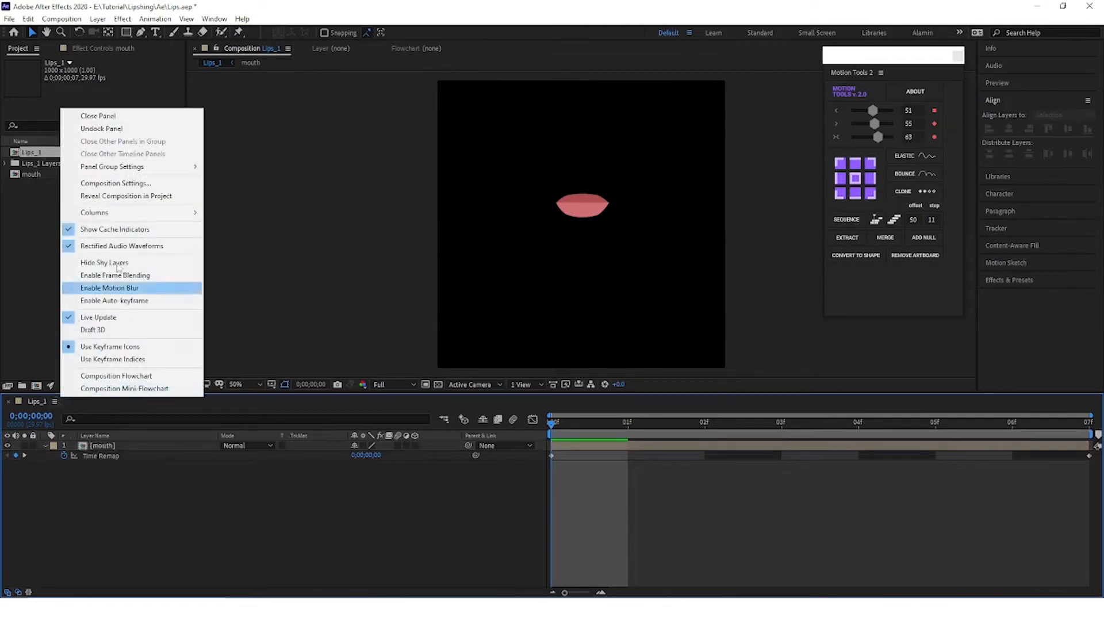
pyautogui.click(117, 184)
pyautogui.click(187, 443)
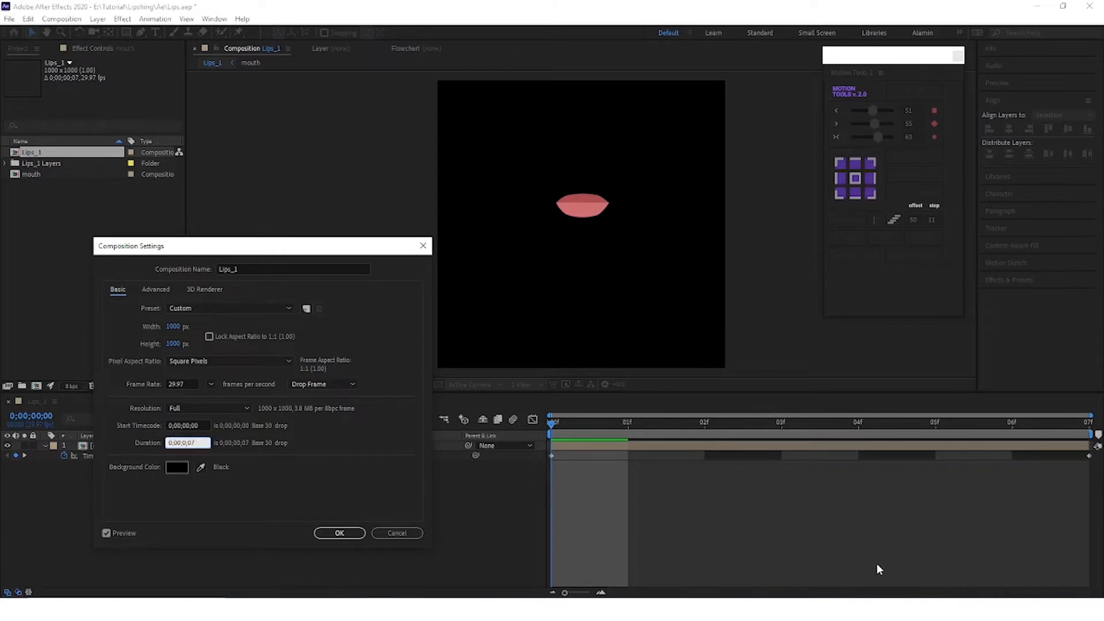
pyautogui.write('5')
pyautogui.click(338, 533)
pyautogui.scroll(-5, 588, 535)
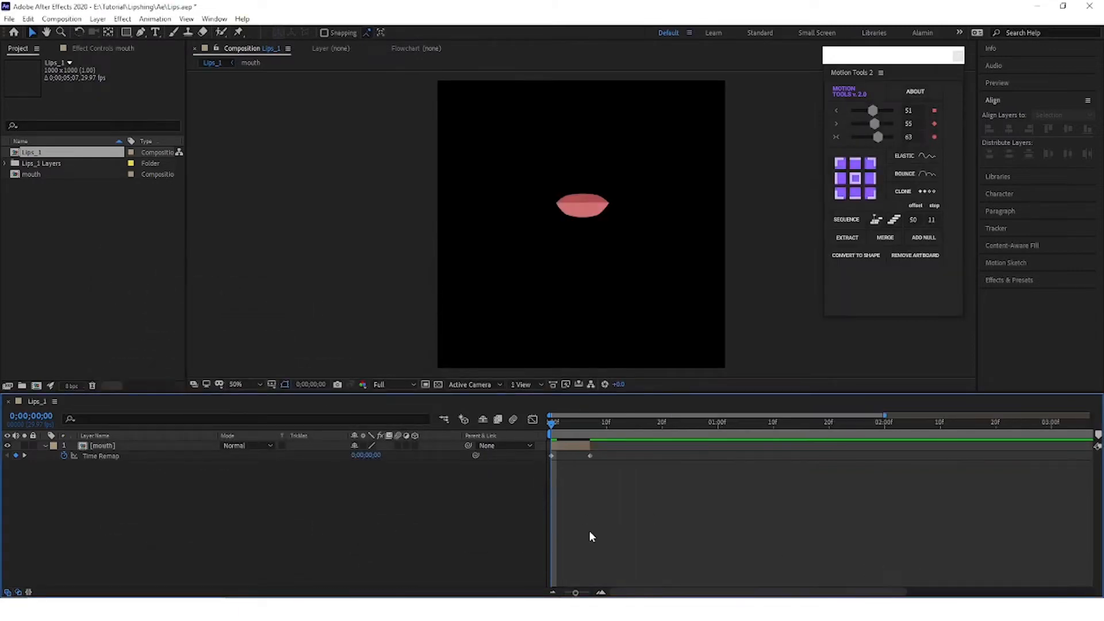
pyautogui.moveTo(575, 446); pyautogui.dragTo(1091, 448)
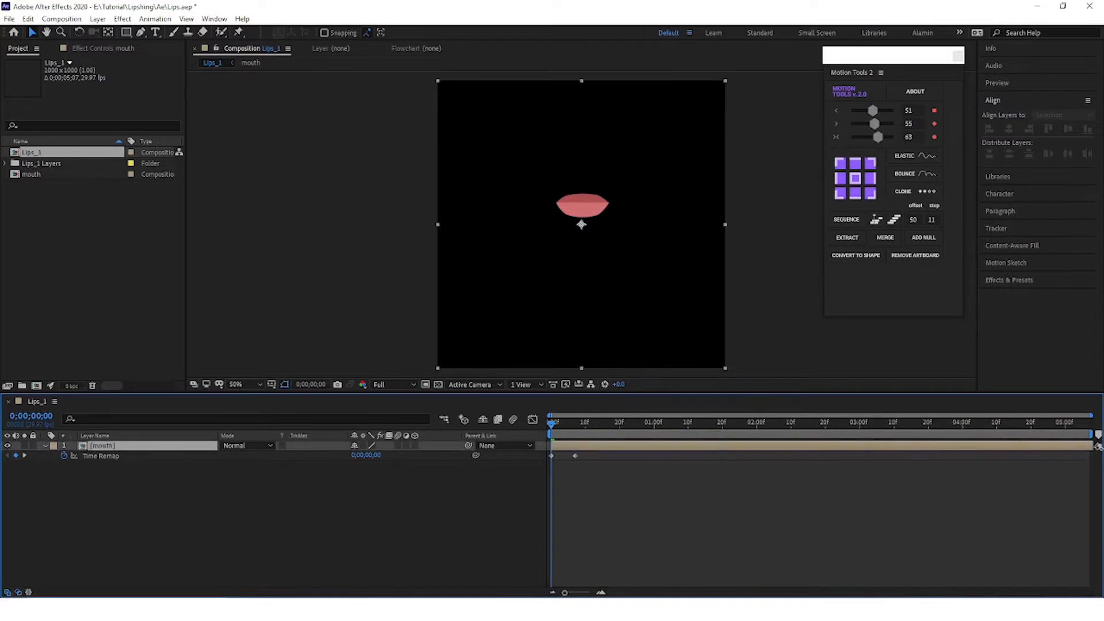
# Step: Try adding a Time Remap keyframe at frame 6 of the mouth layer, and return to the first frame
pyautogui.press(';')
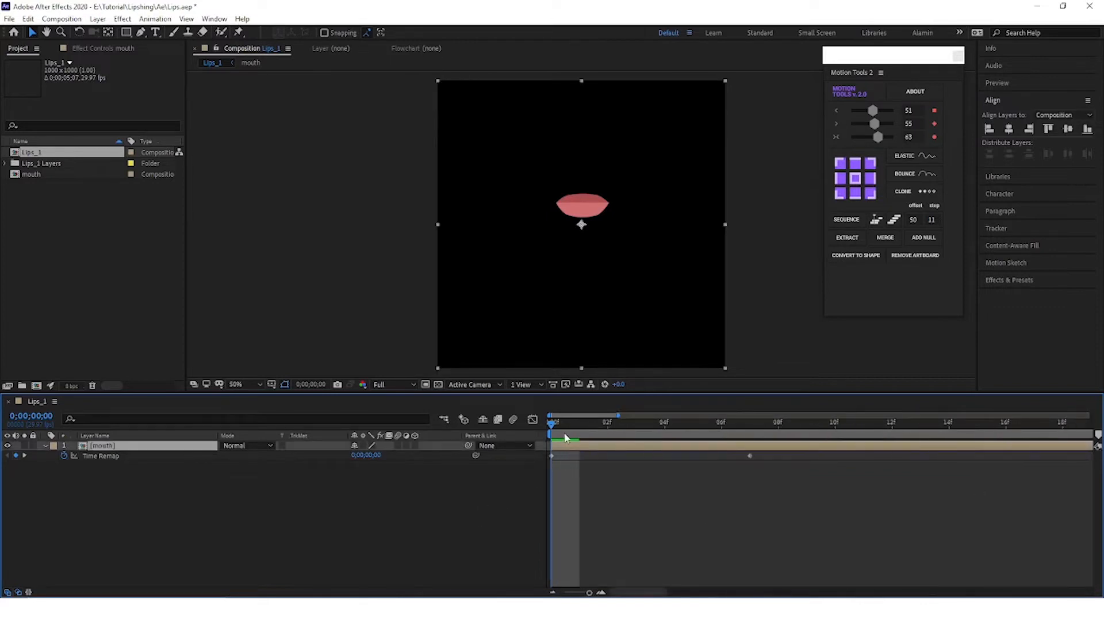
pyautogui.moveTo(554, 426); pyautogui.dragTo(757, 449)
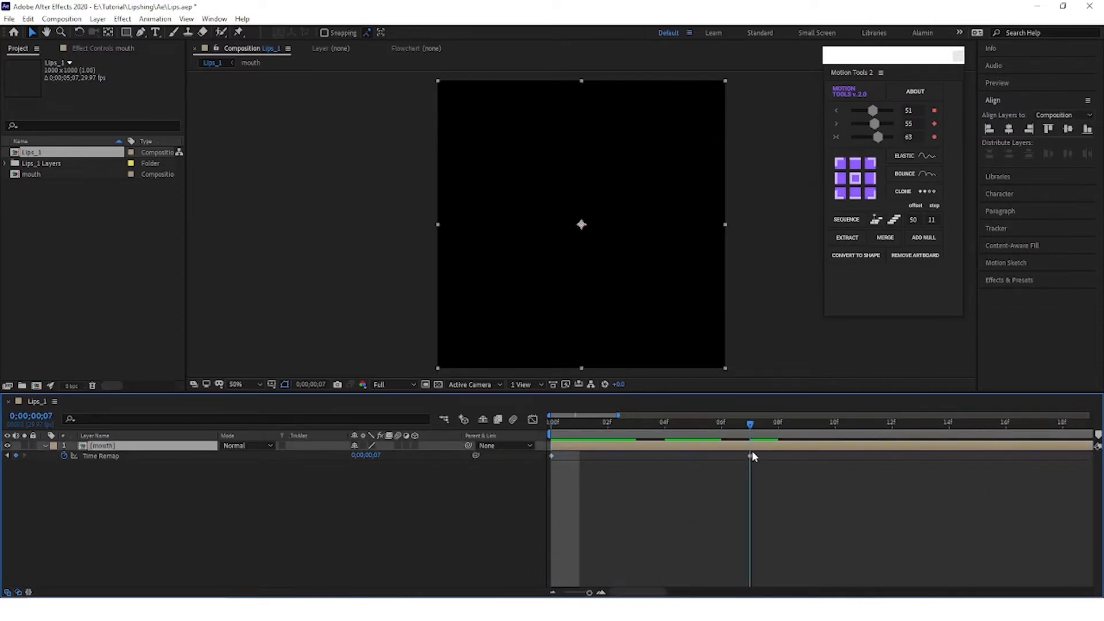
pyautogui.press('pageup')
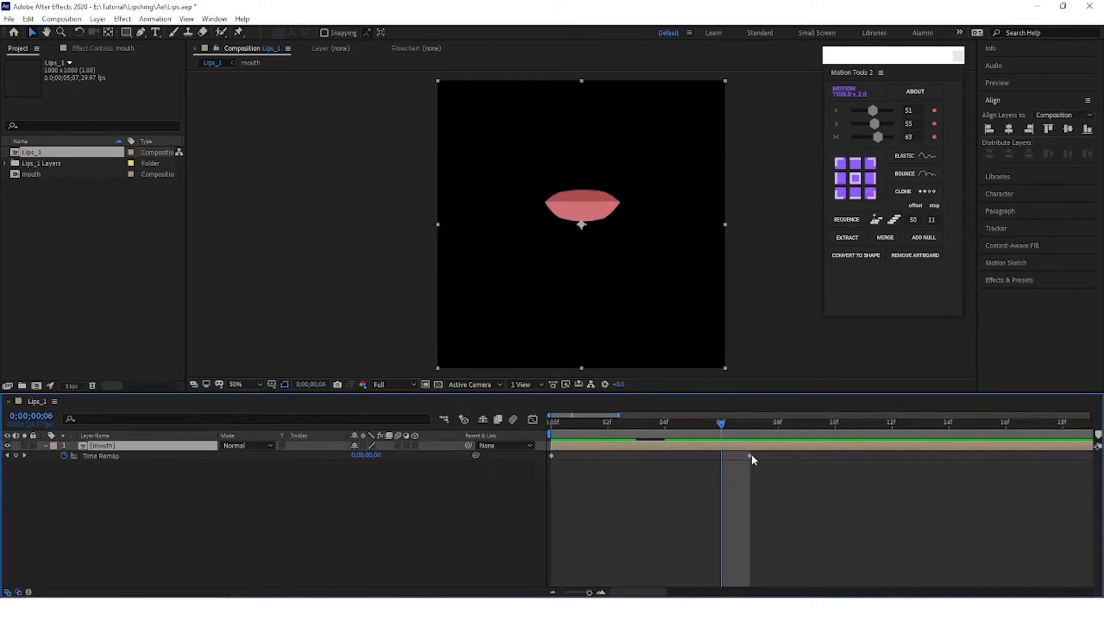
pyautogui.click(16, 455)
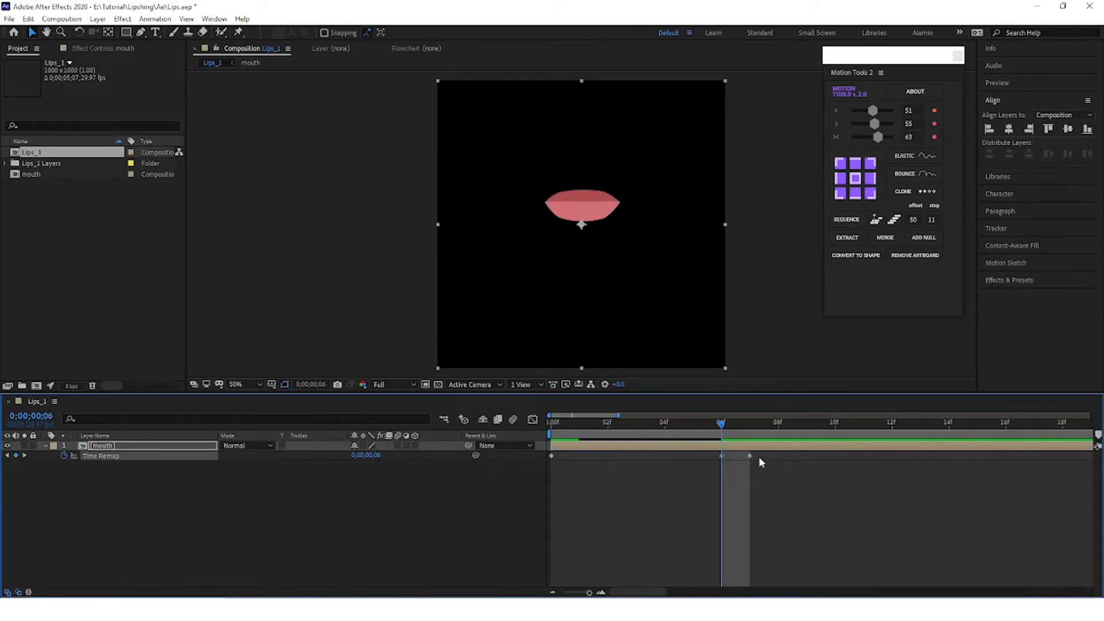
pyautogui.moveTo(721, 455); pyautogui.dragTo(550, 456)
pyautogui.click(651, 490)
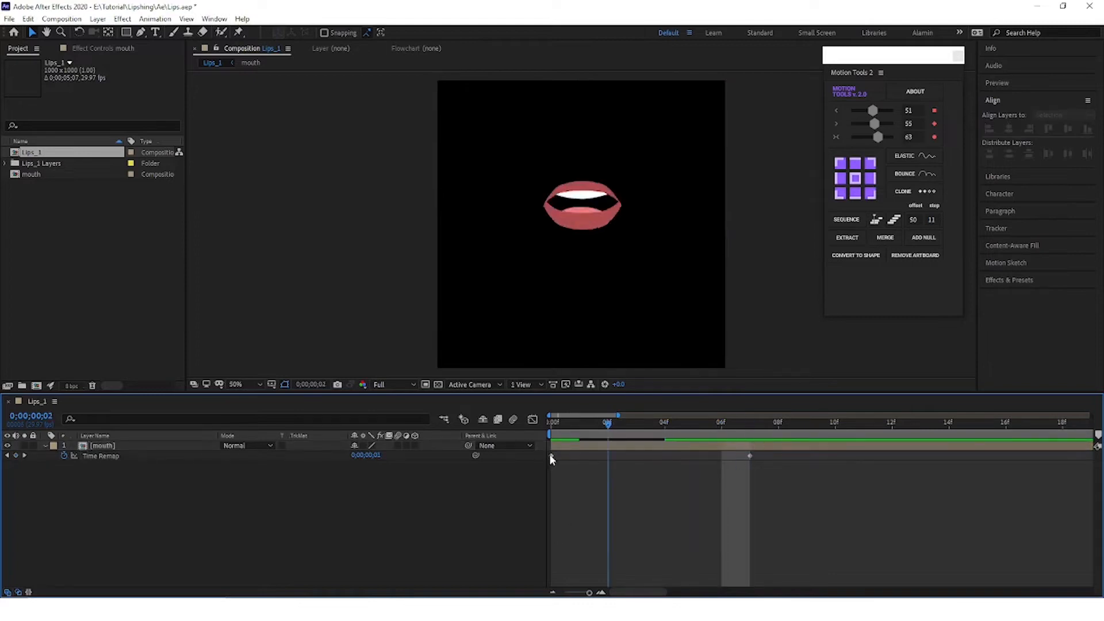
# Step: Find the Slider Control effect by searching for "slider con" and apply it to the mouth layer
pyautogui.click(134, 448)
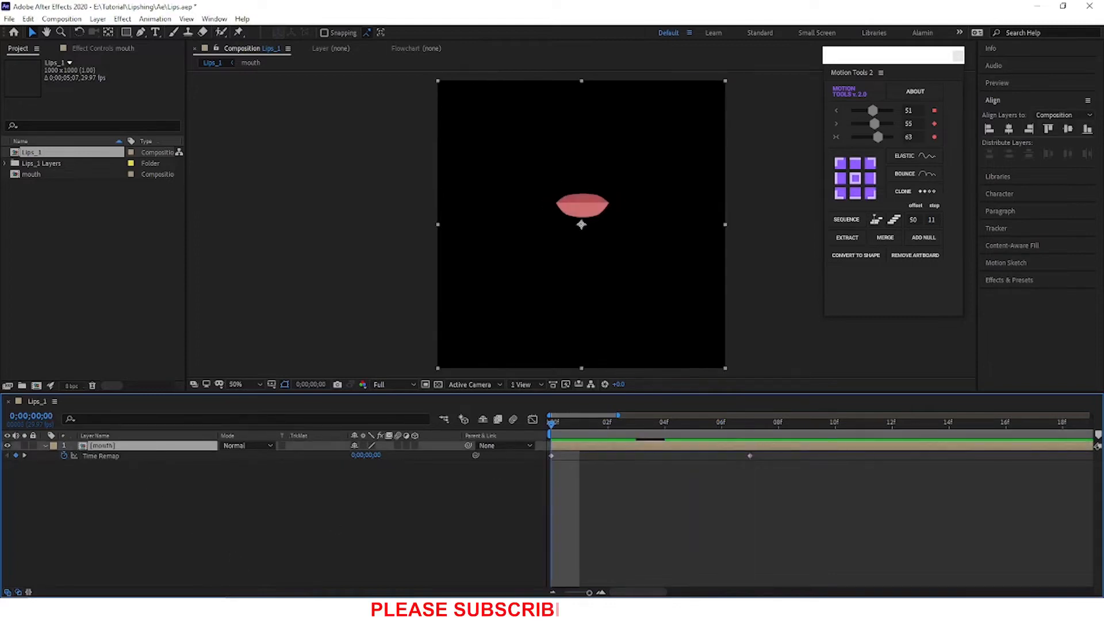
pyautogui.click(1009, 282)
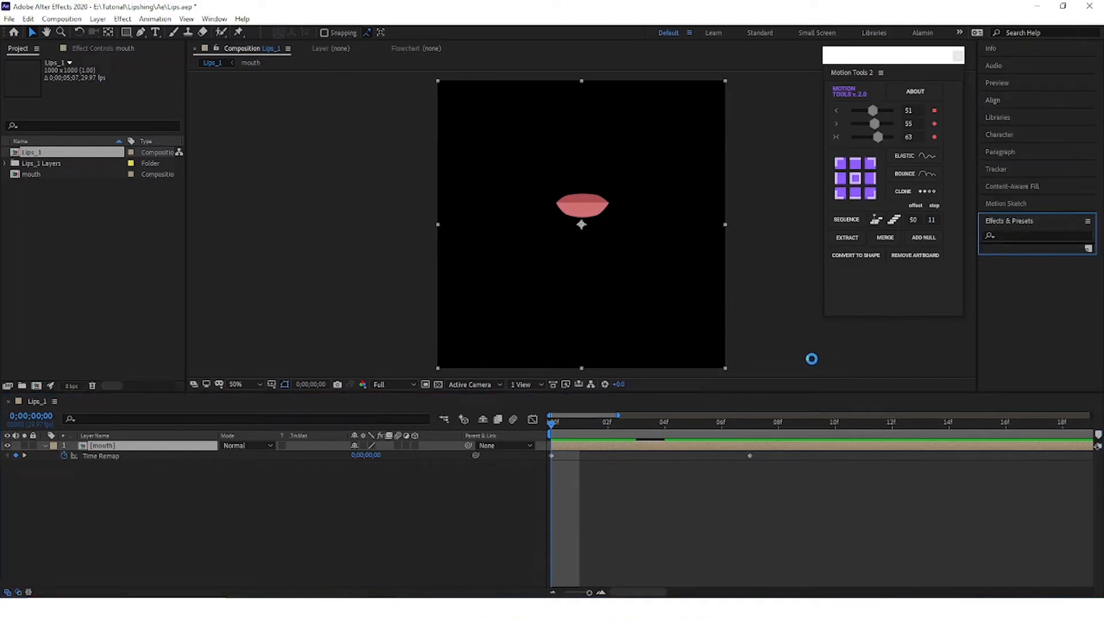
pyautogui.click(1006, 235)
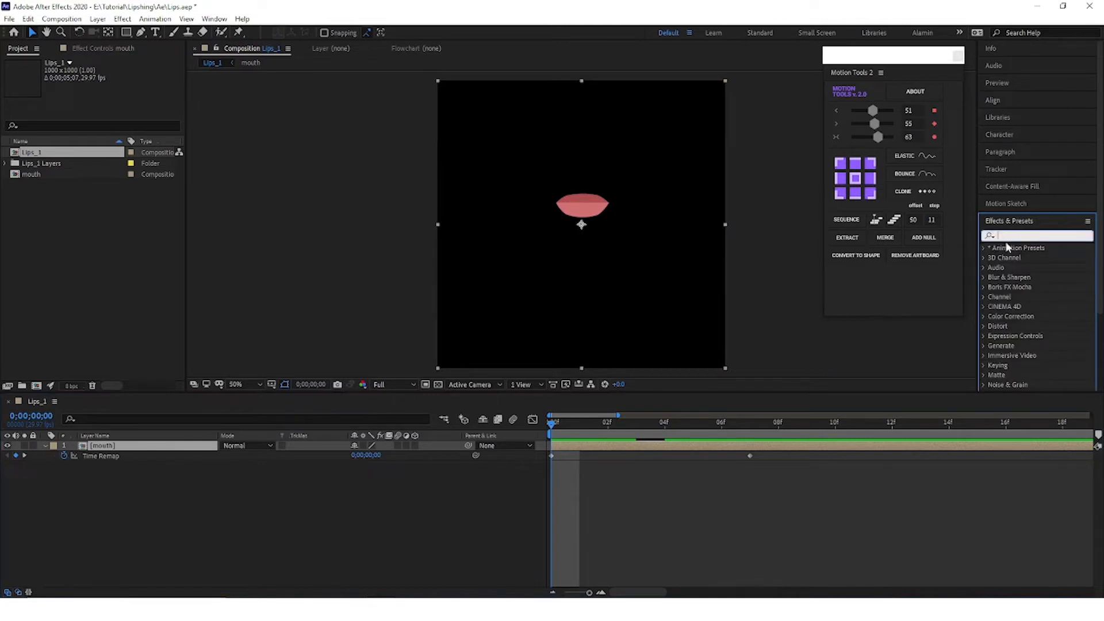
pyautogui.write('sli')
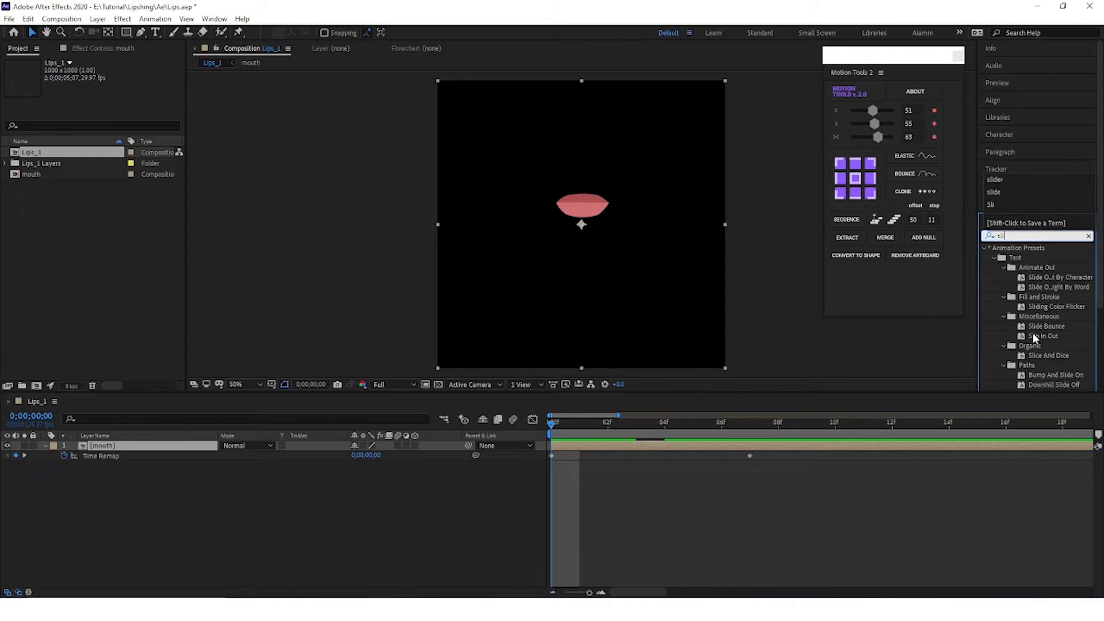
pyautogui.write('de')
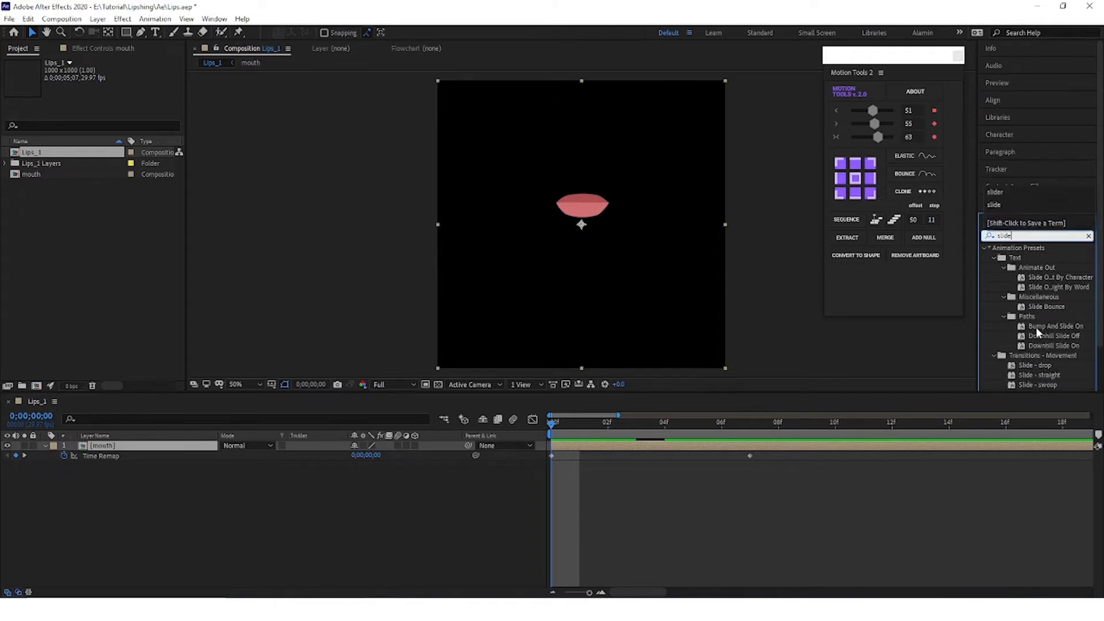
pyautogui.write('r con')
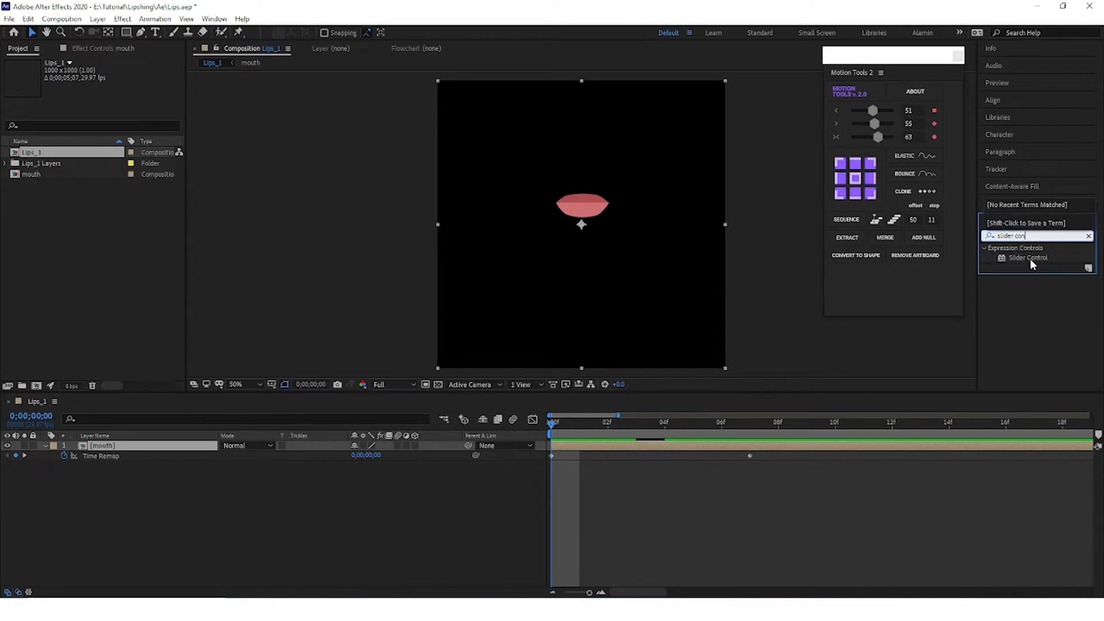
pyautogui.click(1030, 259)
pyautogui.moveTo(1029, 258); pyautogui.dragTo(128, 469)
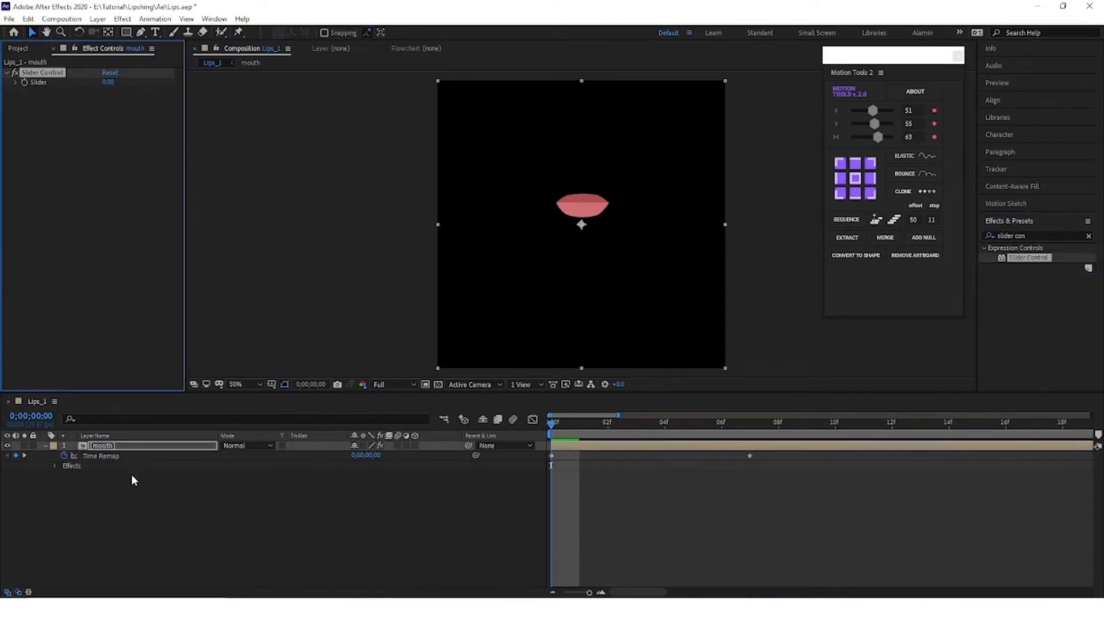
# Step: Link the mouth layer's Time Remap property to the Slider Control's Slider with the pick whip
pyautogui.click(96, 456)
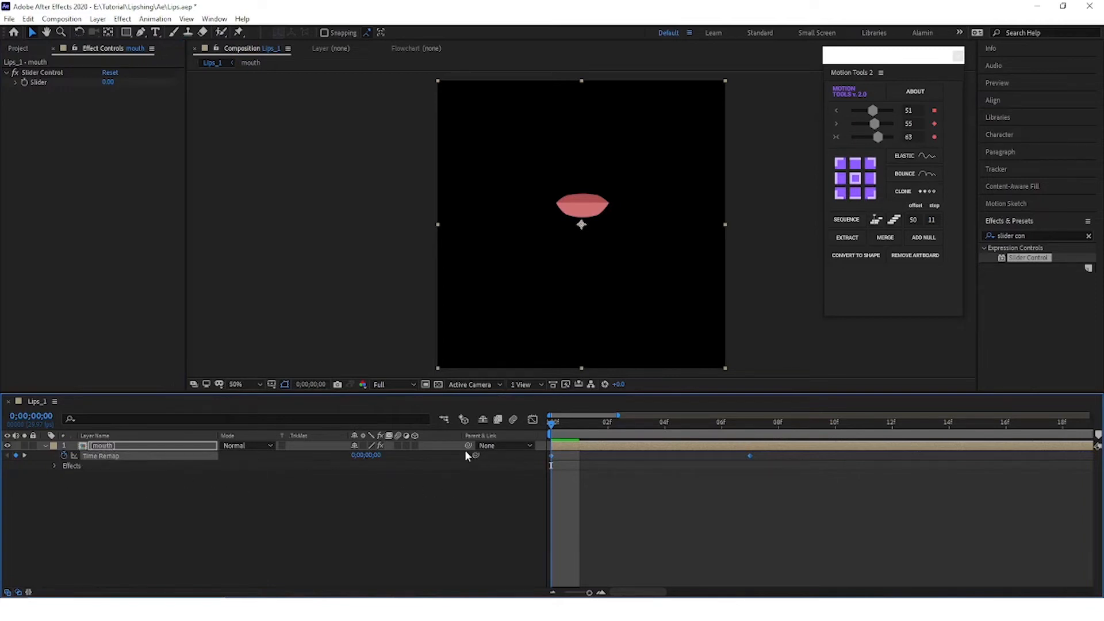
pyautogui.moveTo(476, 454)
pyautogui.mouseDown()
pyautogui.moveTo(143, 256)
pyautogui.moveTo(39, 83)
pyautogui.mouseUp()
pyautogui.click(150, 532)
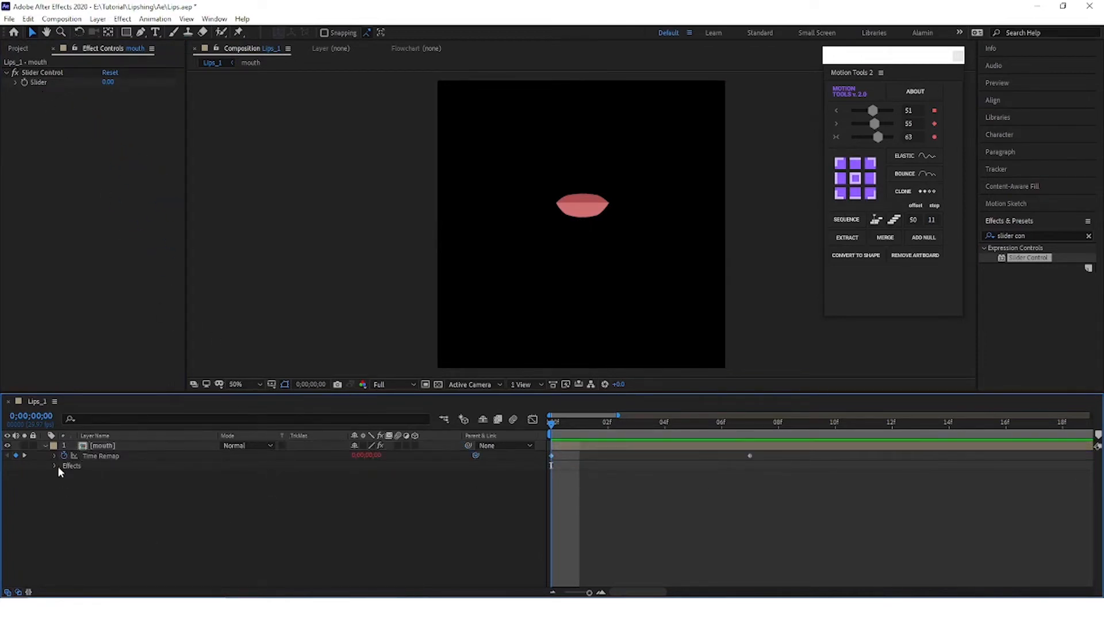
# Step: Reveal the Slider in the timeline, limit its range to a maximum of 7, and set its value to 6.86
pyautogui.click(54, 465)
pyautogui.click(63, 475)
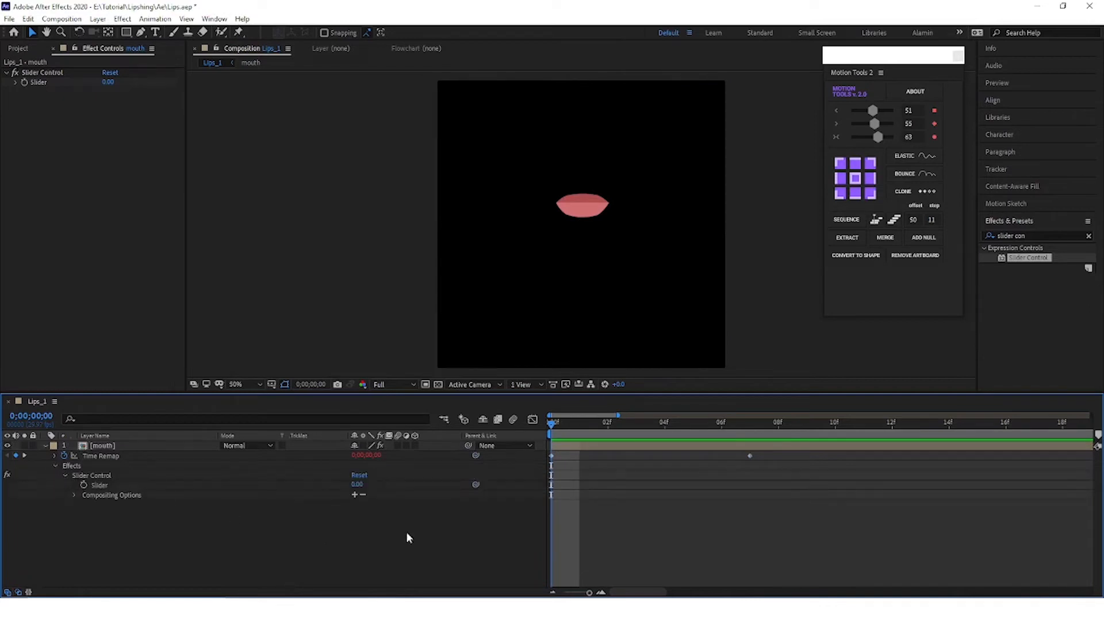
pyautogui.scroll(1, 566, 503)
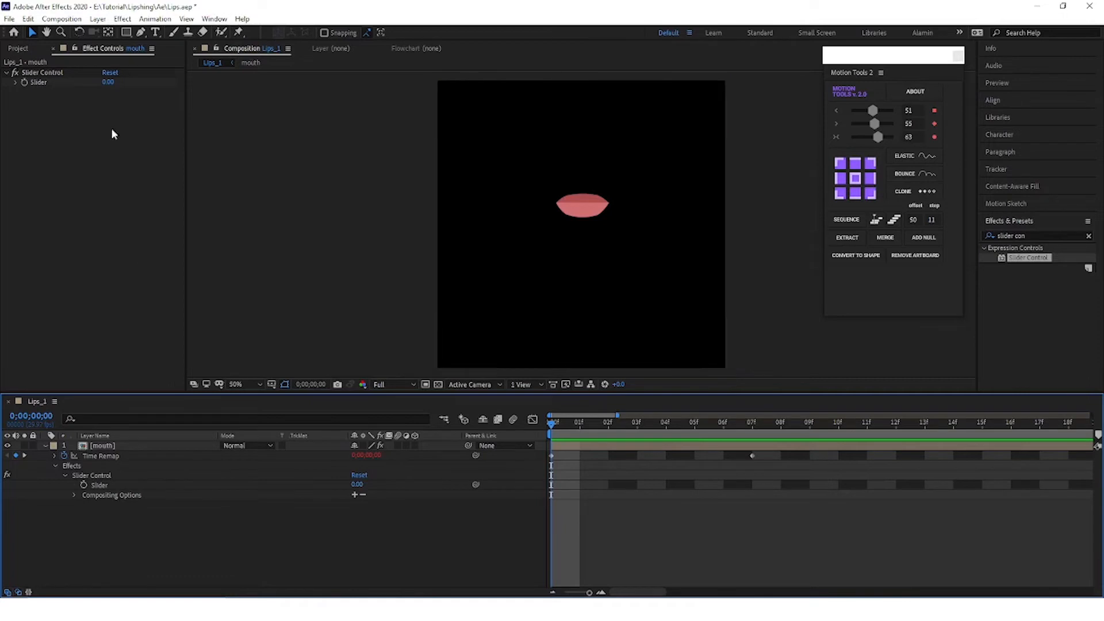
pyautogui.rightClick(35, 81)
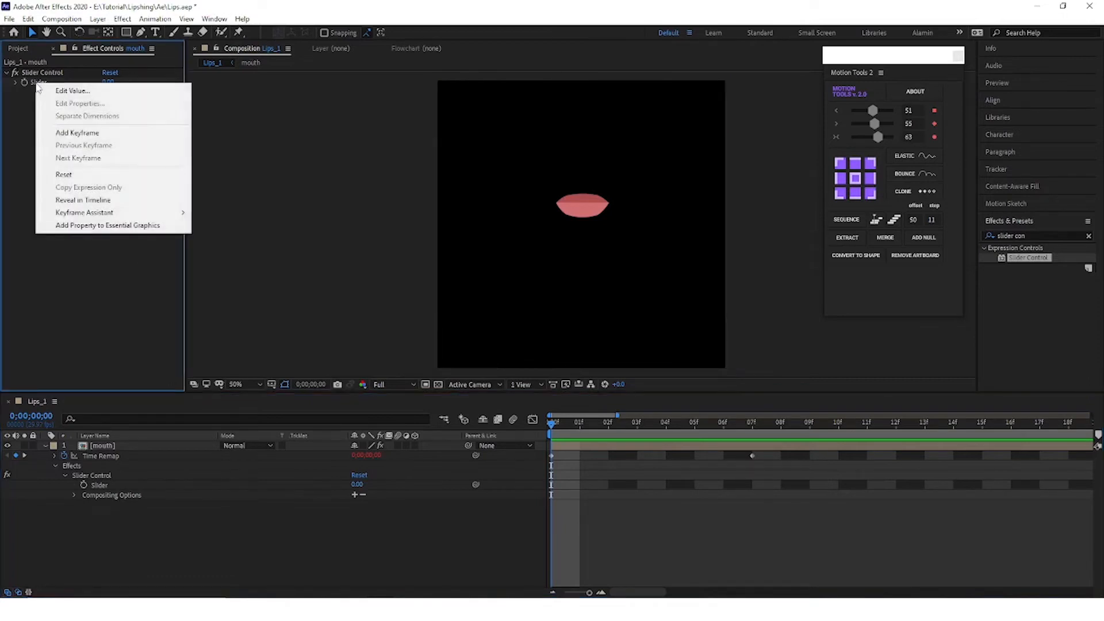
pyautogui.click(82, 92)
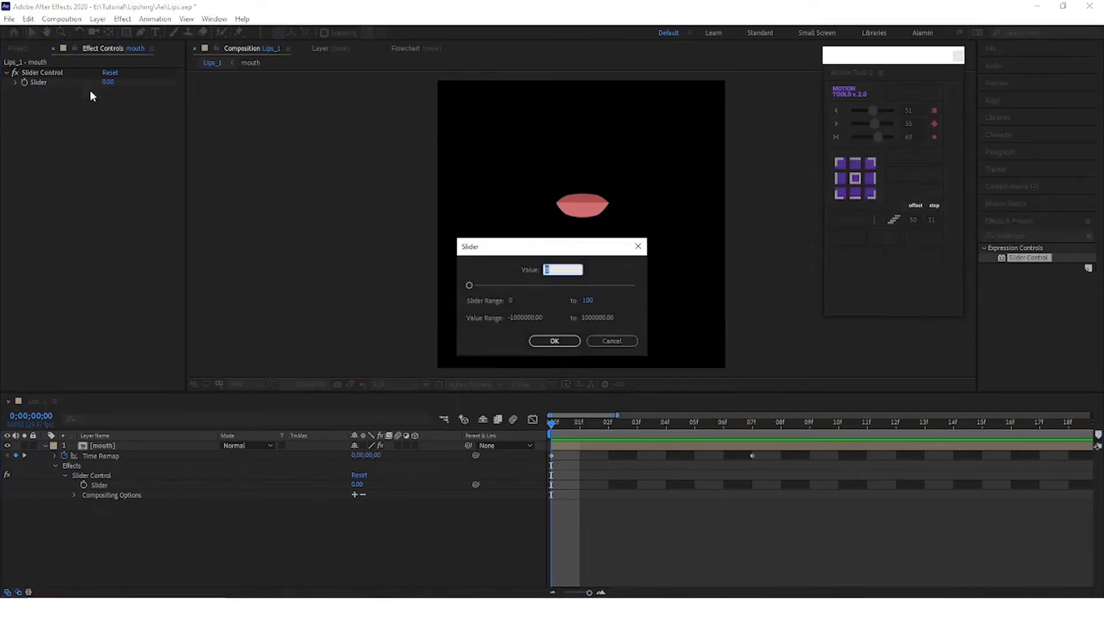
pyautogui.click(587, 301)
pyautogui.write('7')
pyautogui.click(545, 342)
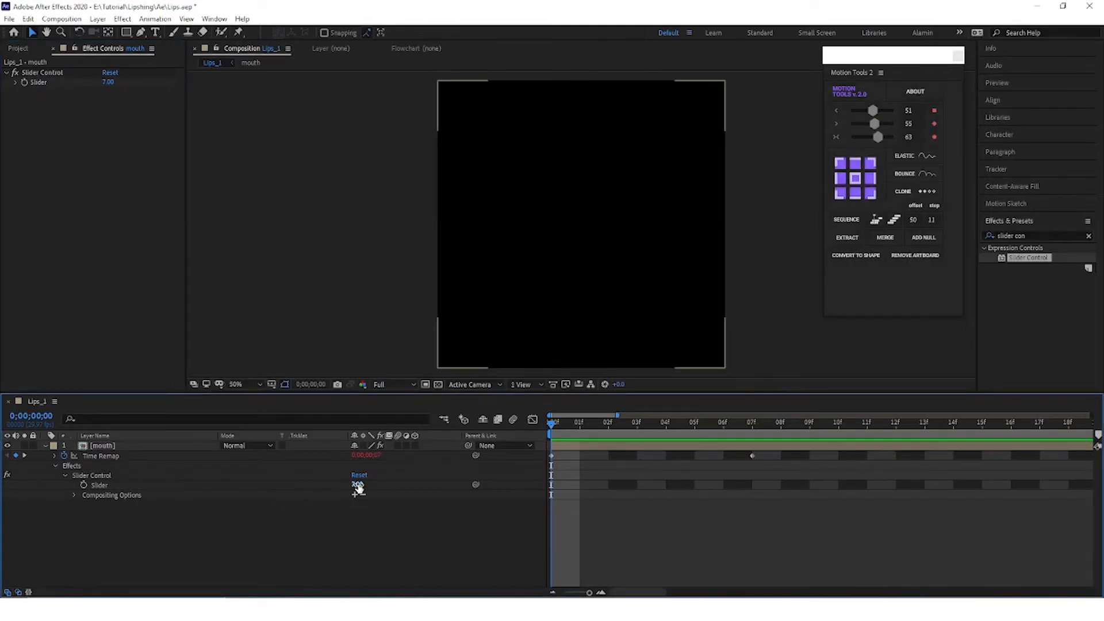
pyautogui.moveTo(357, 484); pyautogui.dragTo(349, 484)
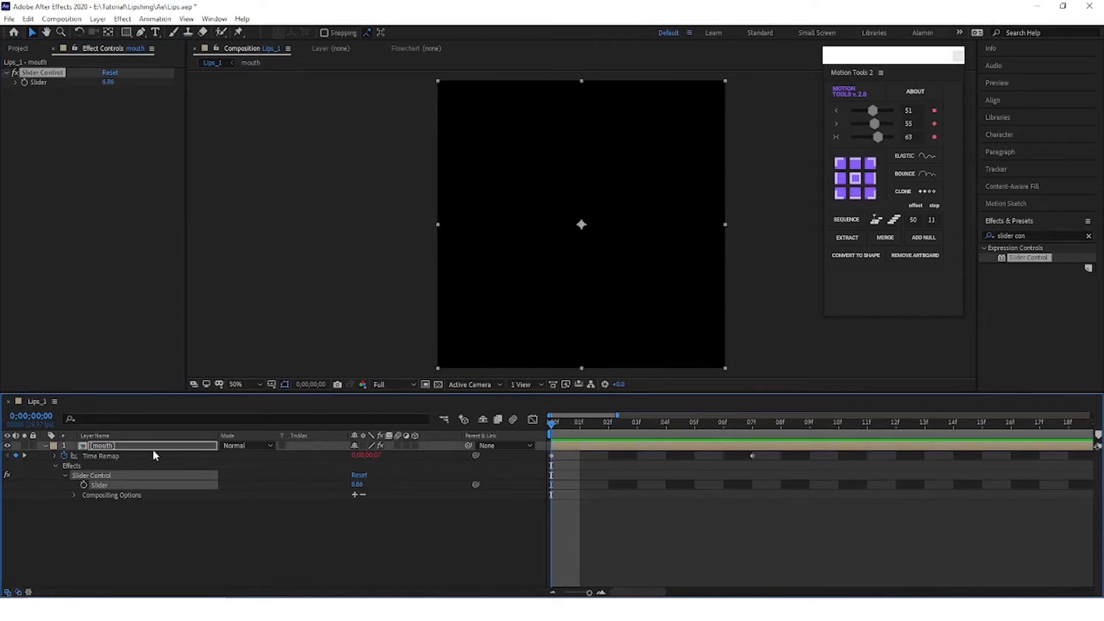
# Step: Try relinking the mouth layer's Time Remap to the Slider, test it with lower slider values, and remove the link
pyautogui.keyDown('alt'); pyautogui.click(66, 457); pyautogui.keyUp('alt')
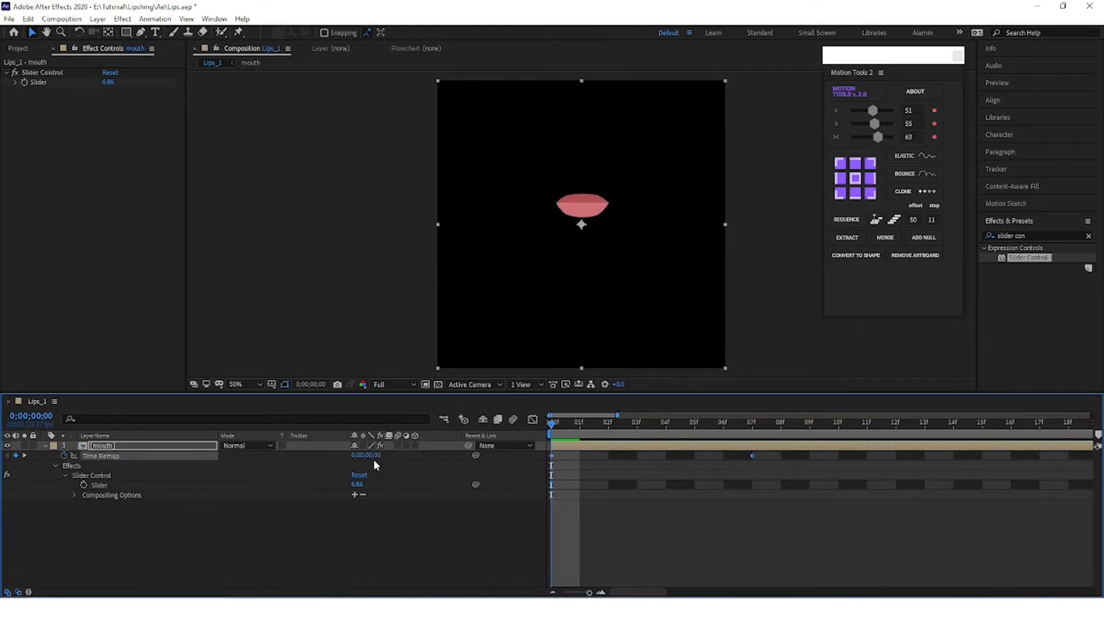
pyautogui.moveTo(475, 456); pyautogui.dragTo(109, 484)
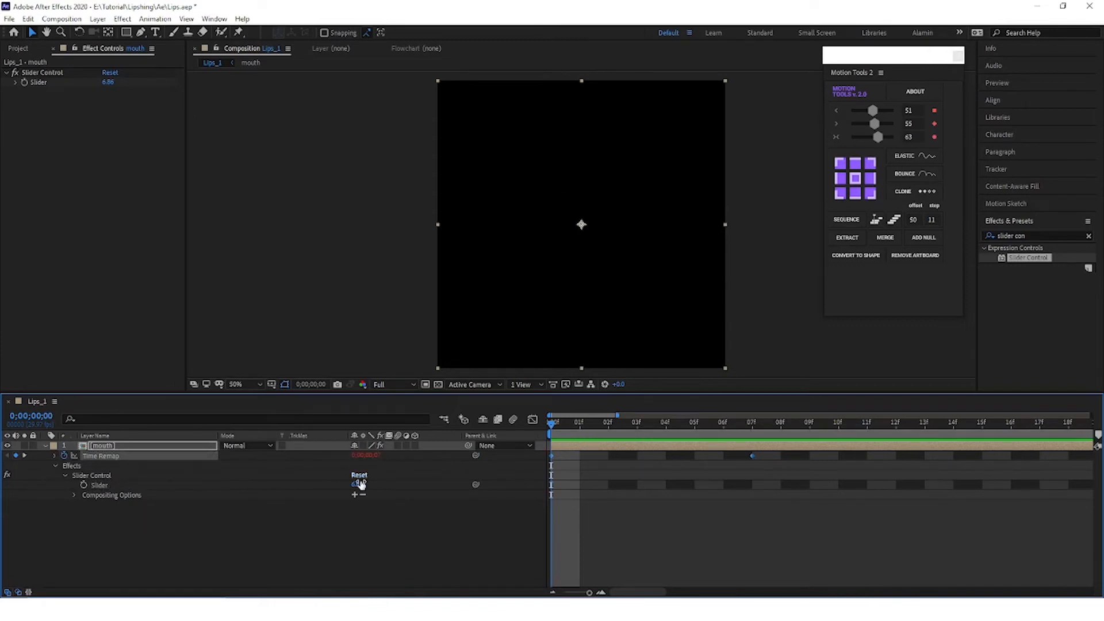
pyautogui.moveTo(357, 485); pyautogui.dragTo(2, 500)
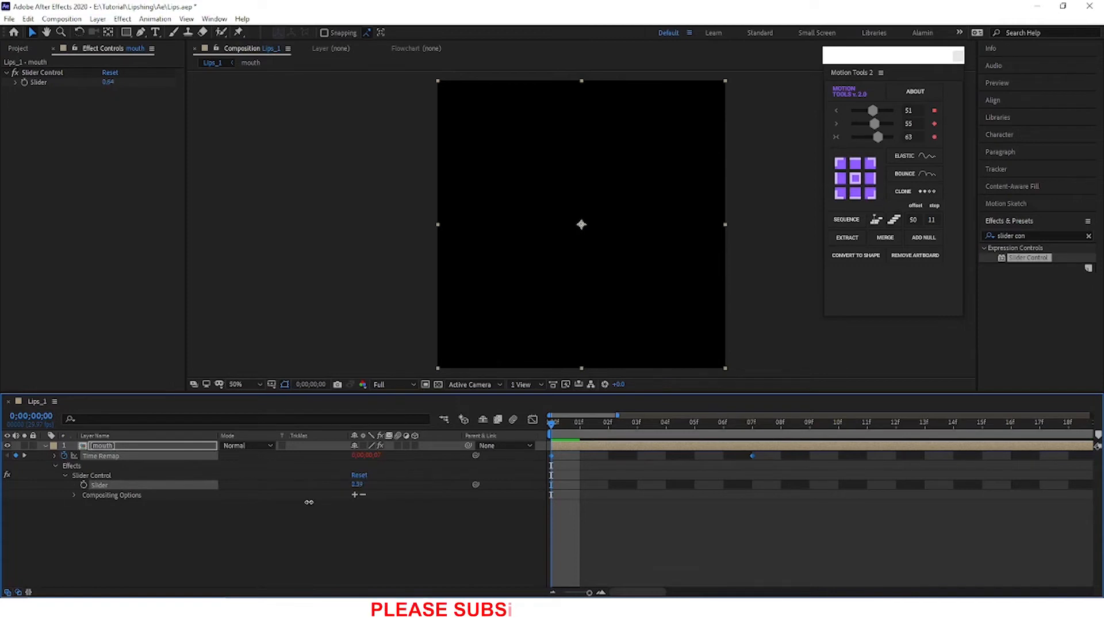
pyautogui.hotkey('ctrl', 'z')
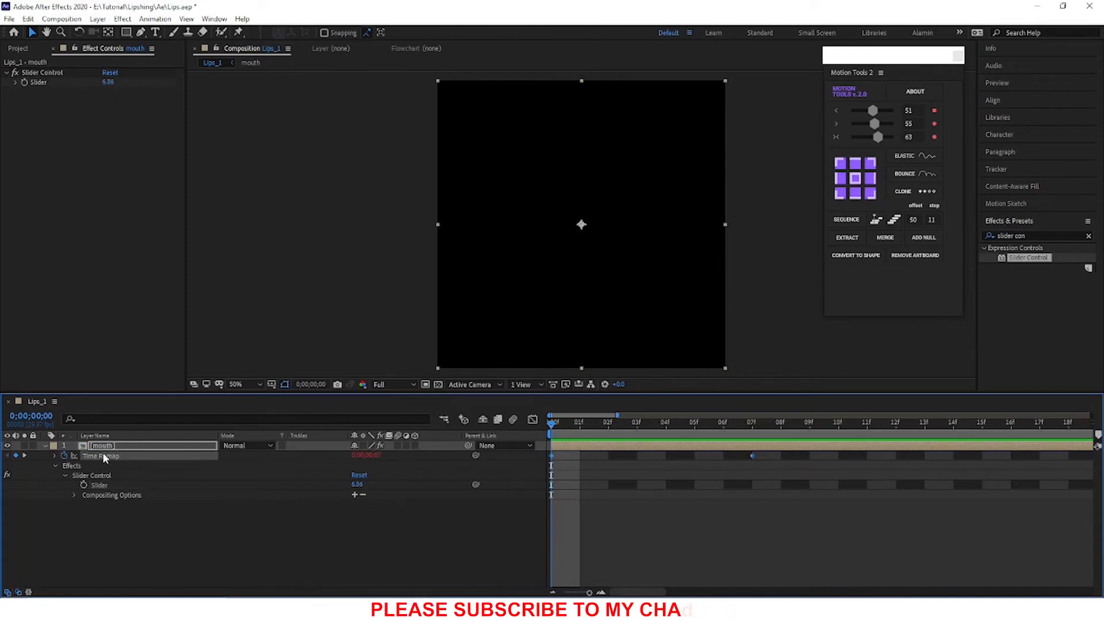
pyautogui.keyDown('alt'); pyautogui.click(66, 456); pyautogui.keyUp('alt')
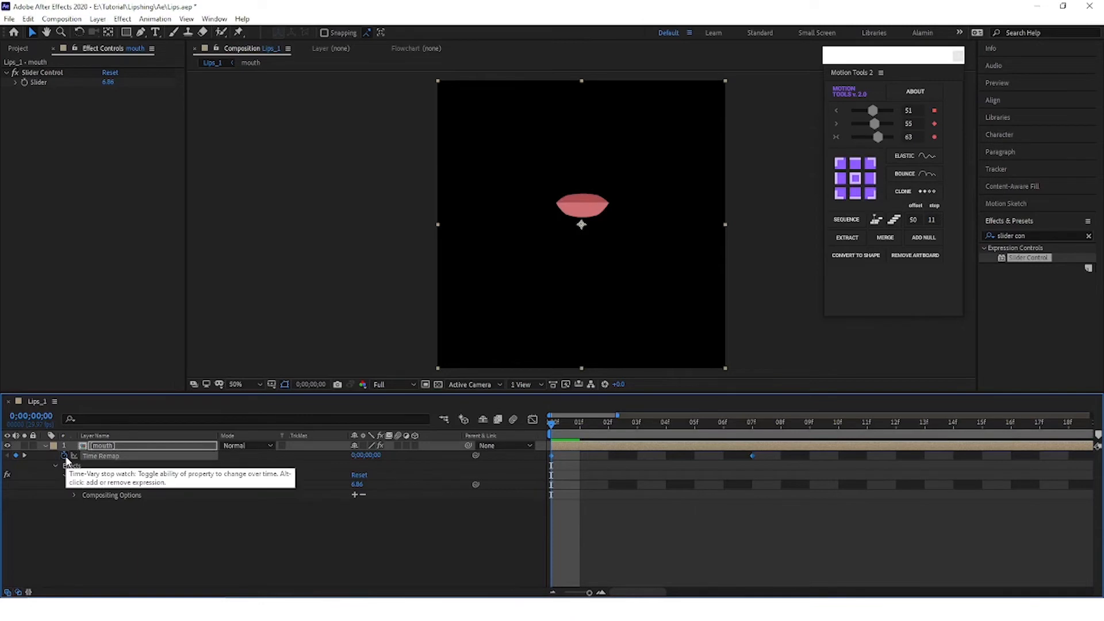
# Step: Add an expression to the mouth layer's Time Remap property and clear its text to remove it
pyautogui.keyDown('alt'); pyautogui.click(65, 456); pyautogui.keyUp('alt')
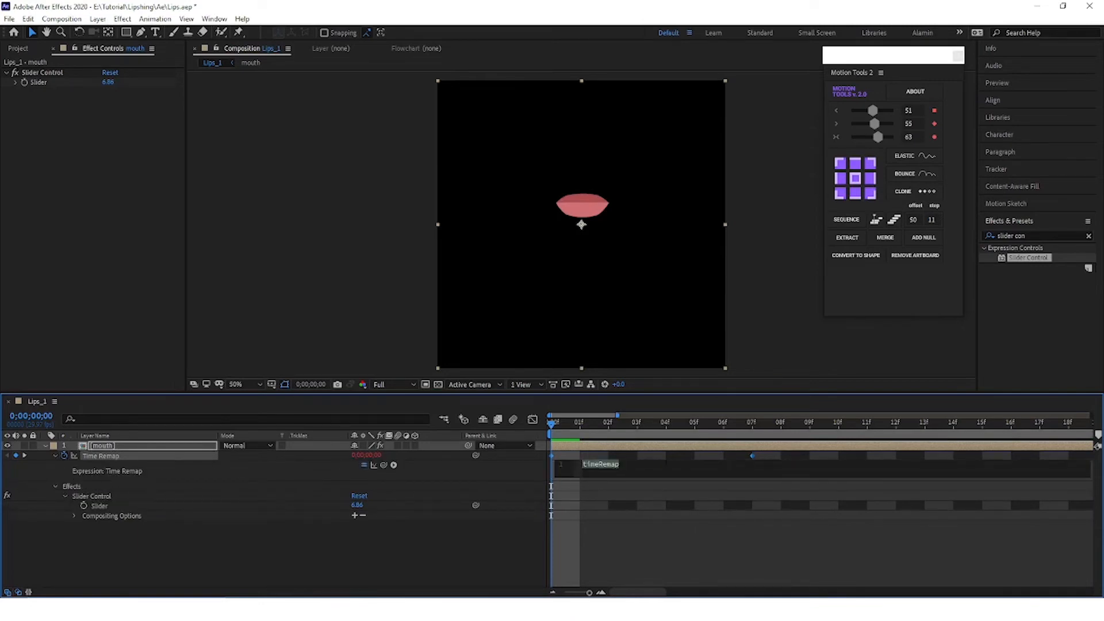
pyautogui.click(281, 562)
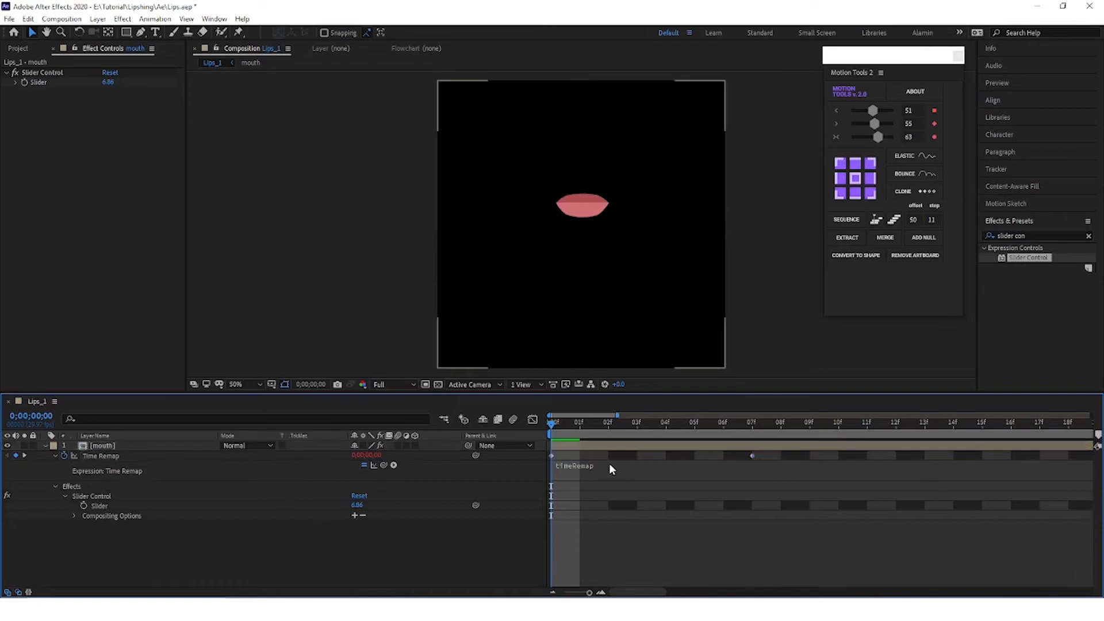
pyautogui.click(138, 552)
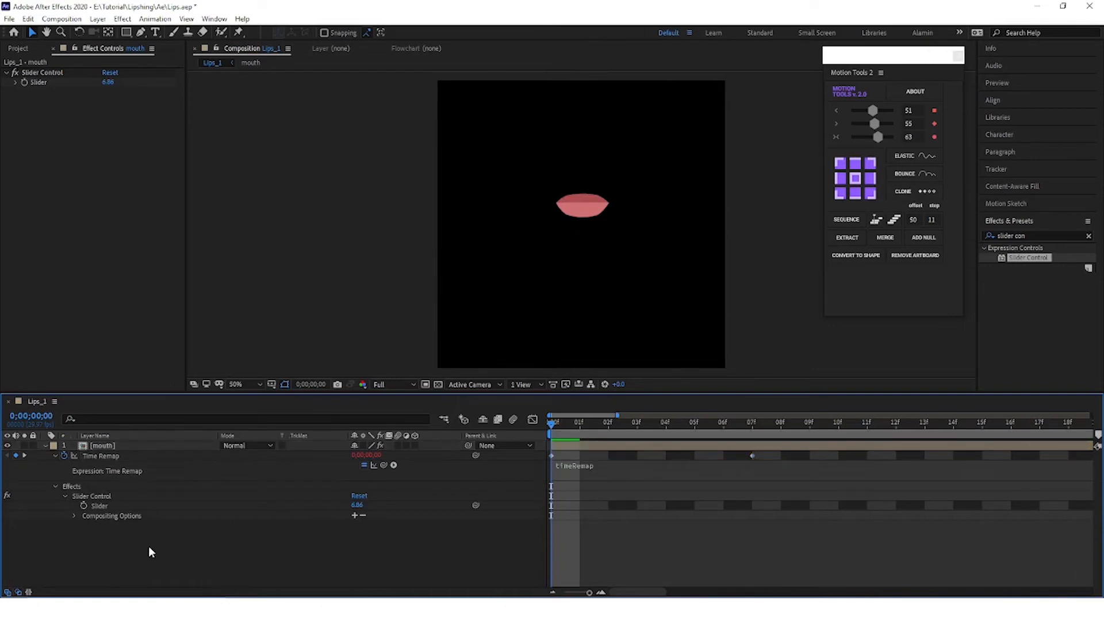
pyautogui.click(570, 464)
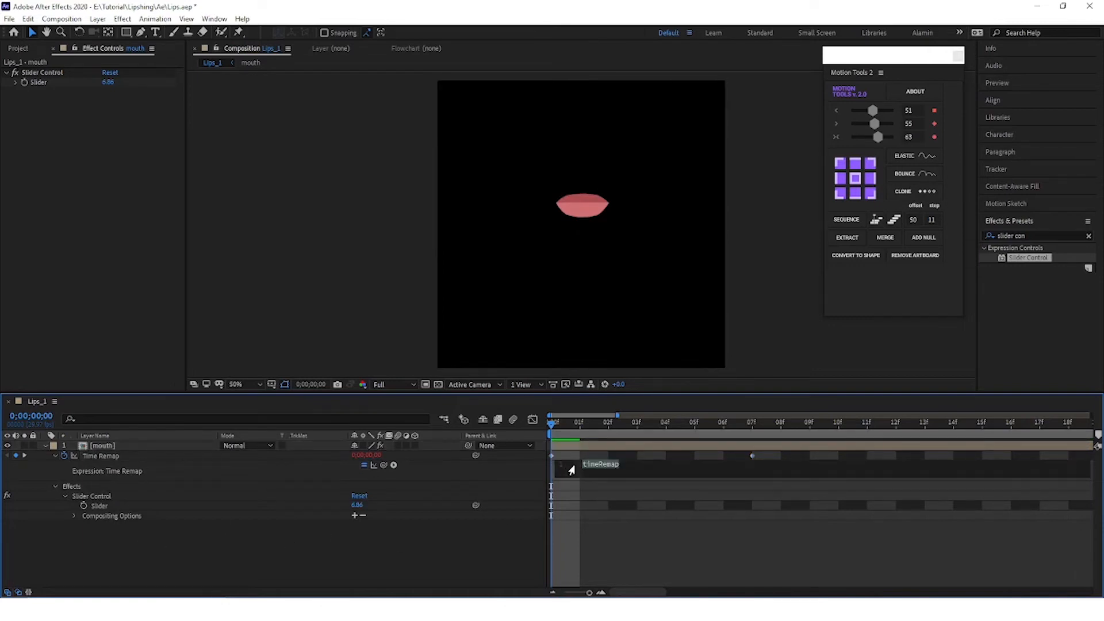
pyautogui.press('BackSpace')
pyautogui.click(310, 571)
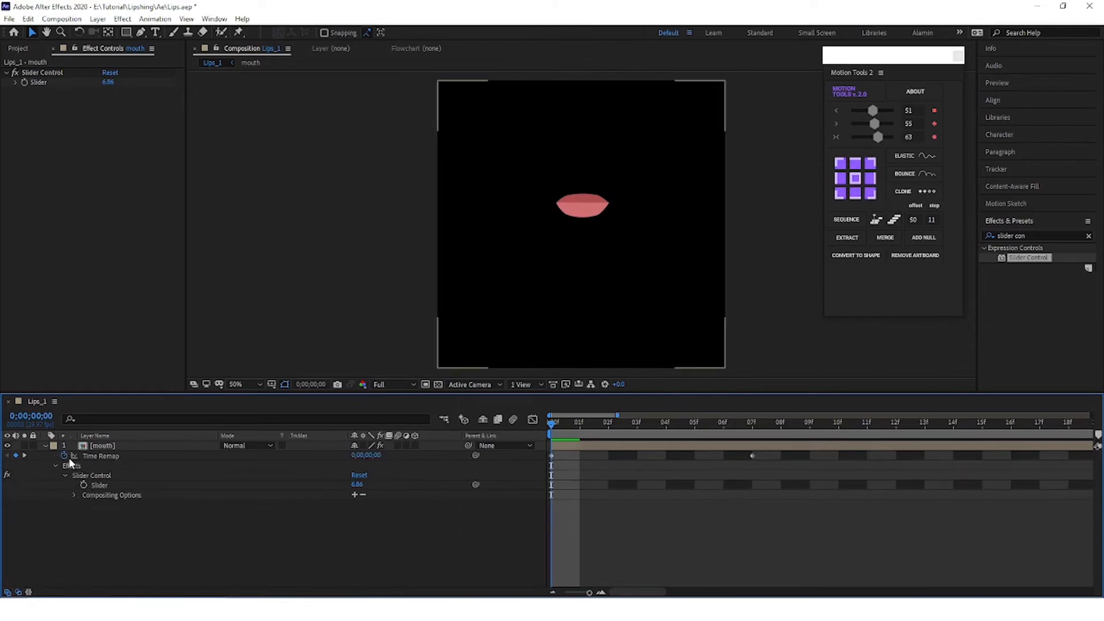
# Step: Add expressions to the Slider and Time Remap, pasting a=effect("Slider Control")("Slider") and framesToTime(a) into Time Remap, and test a slightly lower Slider value
pyautogui.keyDown('alt'); pyautogui.click(85, 485); pyautogui.keyUp('alt')
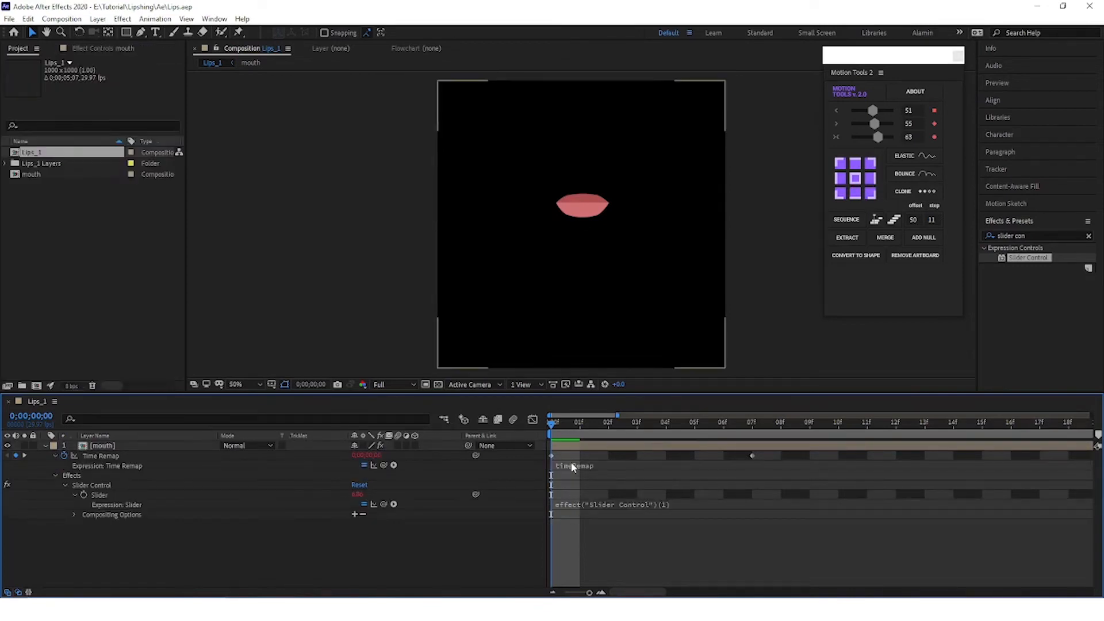
pyautogui.click(571, 466)
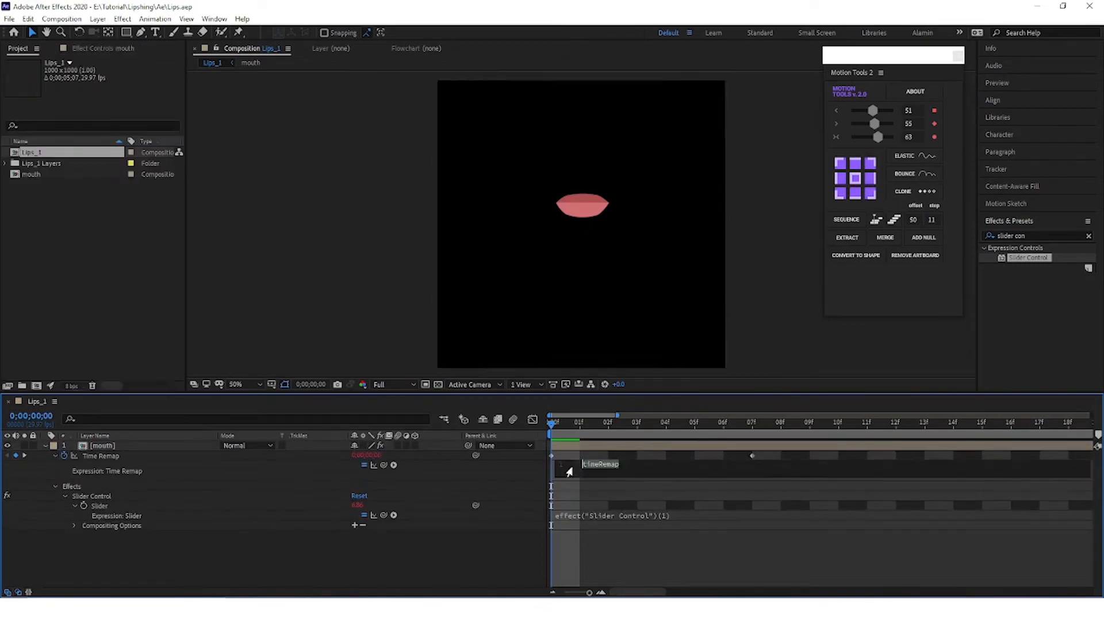
pyautogui.write('a=effect("Slider Control")("Slider") framesToTime(a)')
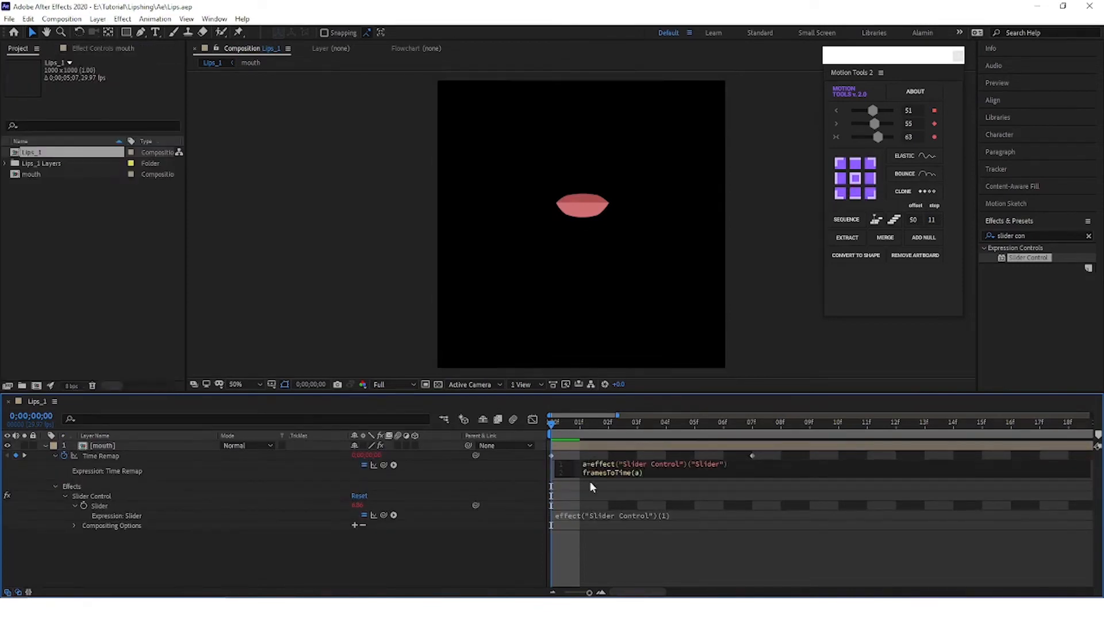
pyautogui.click(425, 567)
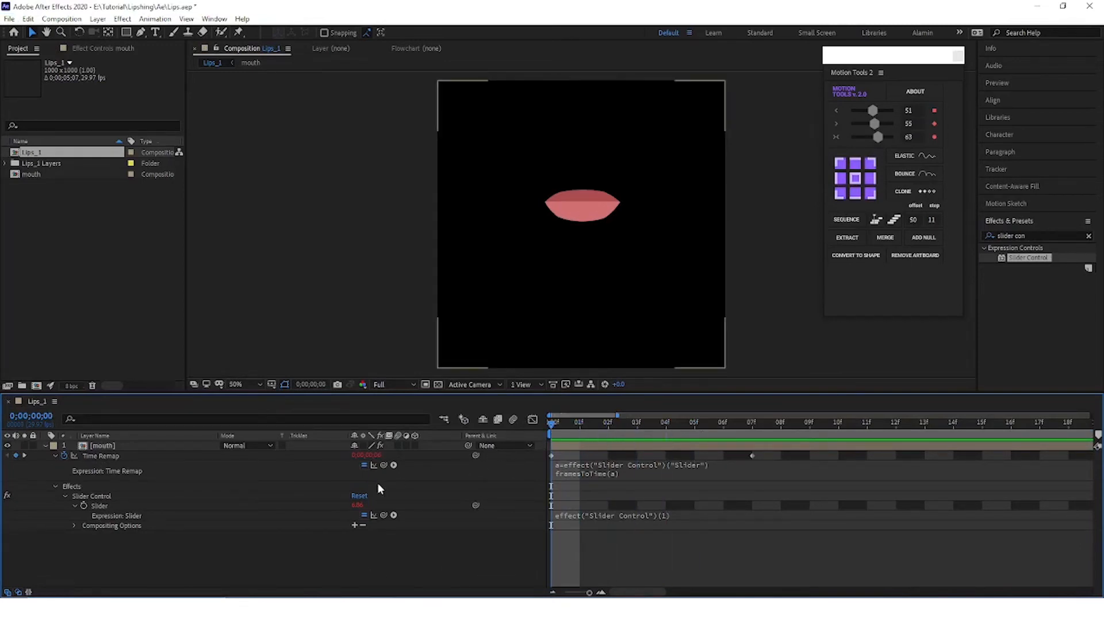
pyautogui.moveTo(356, 506)
pyautogui.mouseDown()
pyautogui.moveTo(387, 504)
pyautogui.moveTo(319, 506)
pyautogui.moveTo(364, 513)
pyautogui.moveTo(338, 510)
pyautogui.mouseUp()
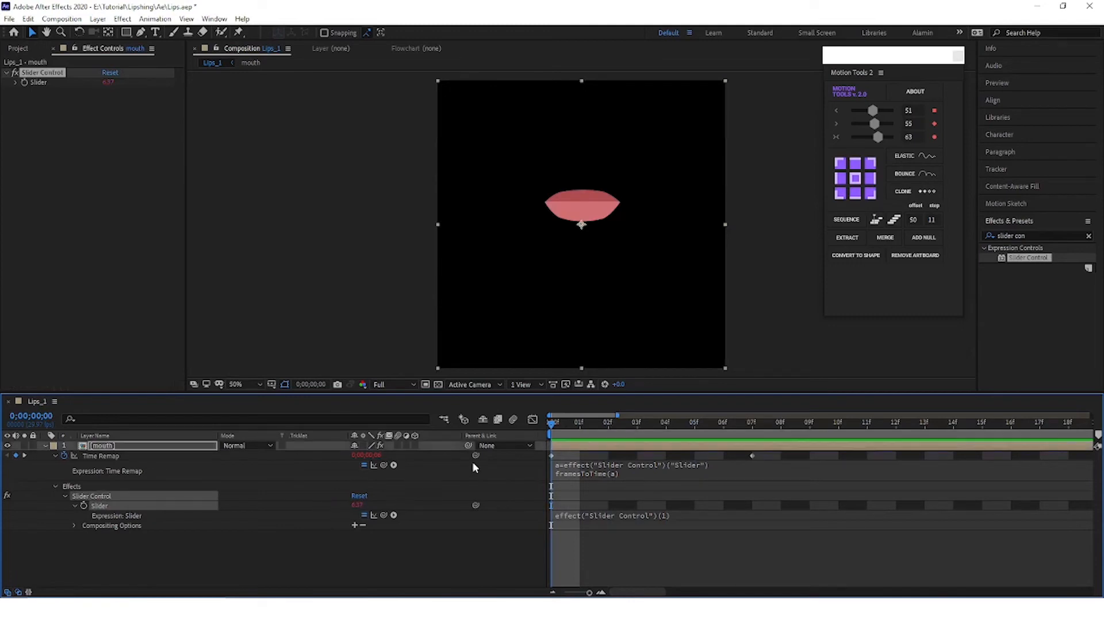
# Step: Relink Time Remap to the Slider with the pick whip and edit its expression to a=effect("Slider Control")("Slider") followed by framesToTime(a)
pyautogui.moveTo(475, 456); pyautogui.dragTo(359, 506)
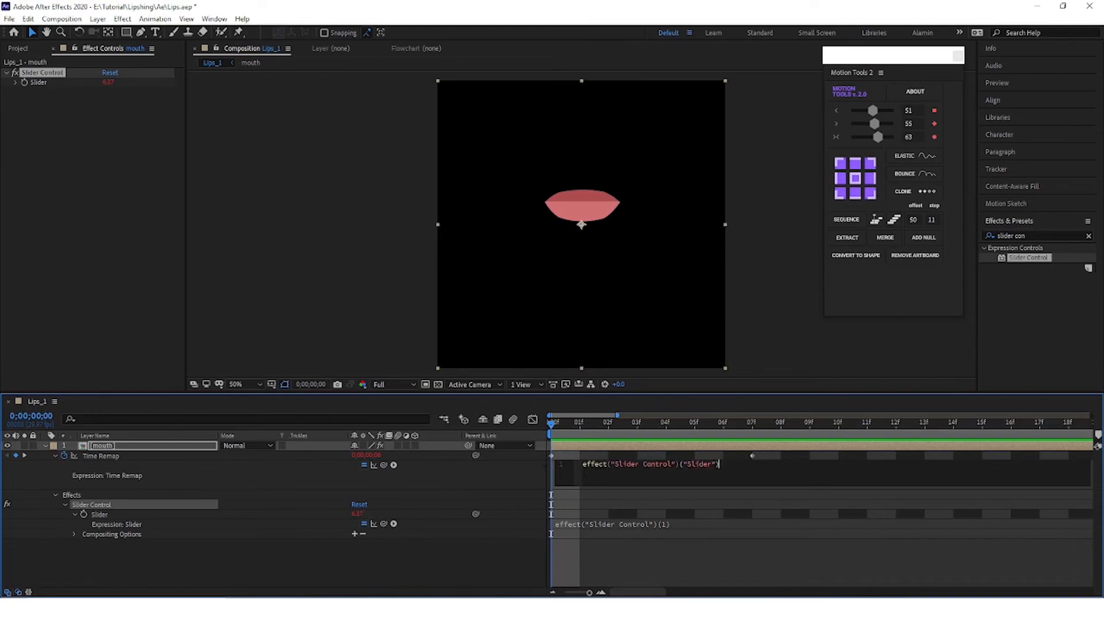
pyautogui.press('Home')
pyautogui.write('a=')
pyautogui.press('End')
pyautogui.press('Return')
pyautogui.write('framesToTime(a)')
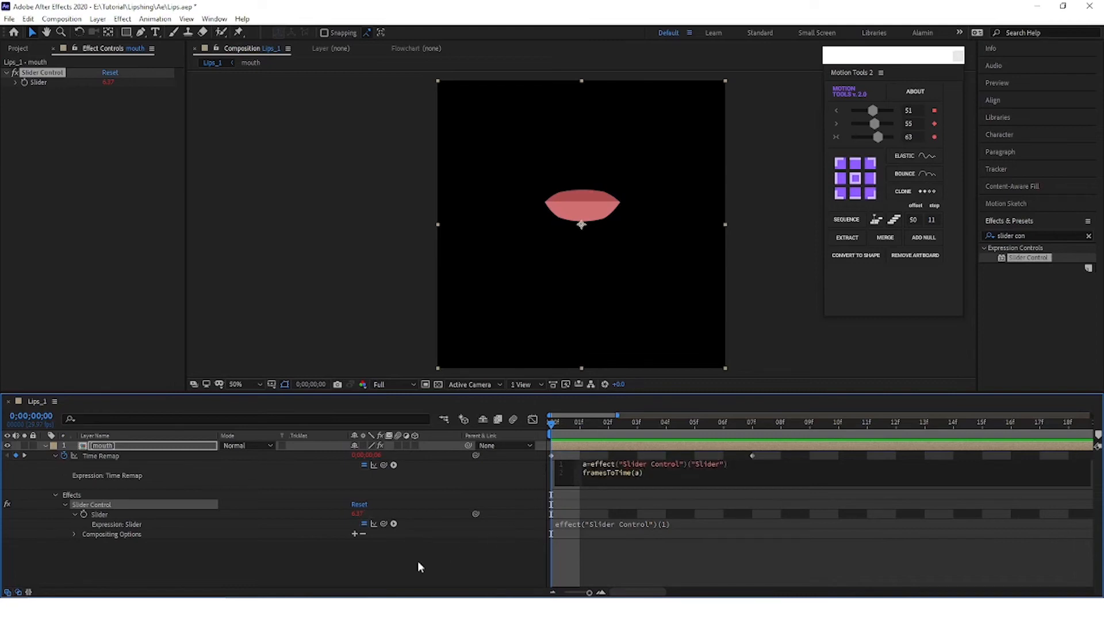
pyautogui.click(378, 574)
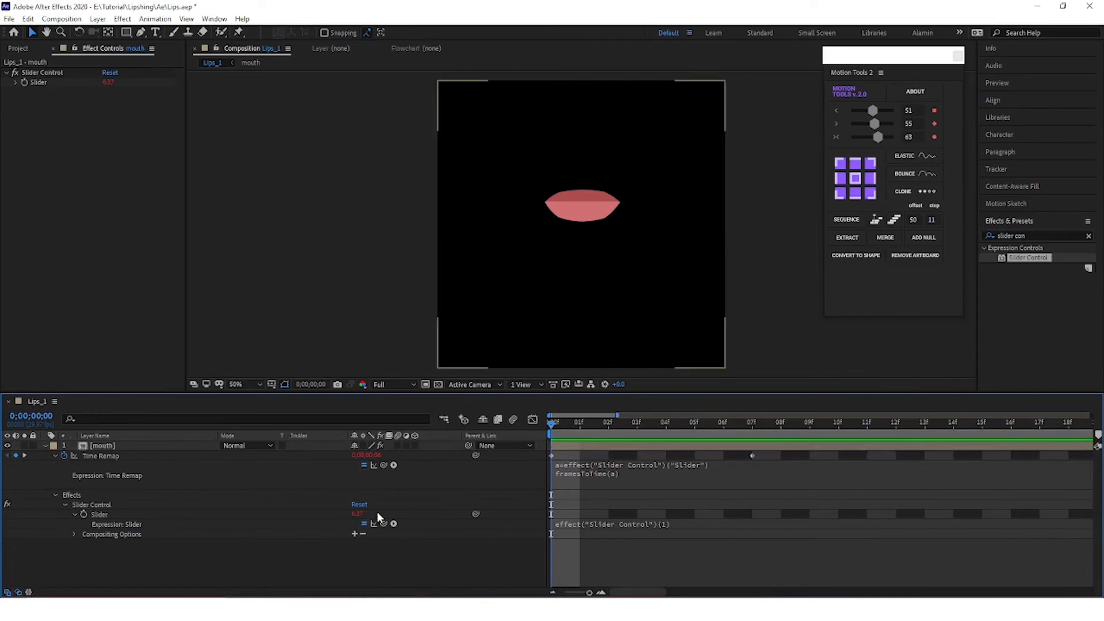
# Step: Test the mouth shapes at lower Slider values, including 1, and set the Slider to 0
pyautogui.moveTo(357, 513); pyautogui.dragTo(77, 527)
pyautogui.click(357, 514)
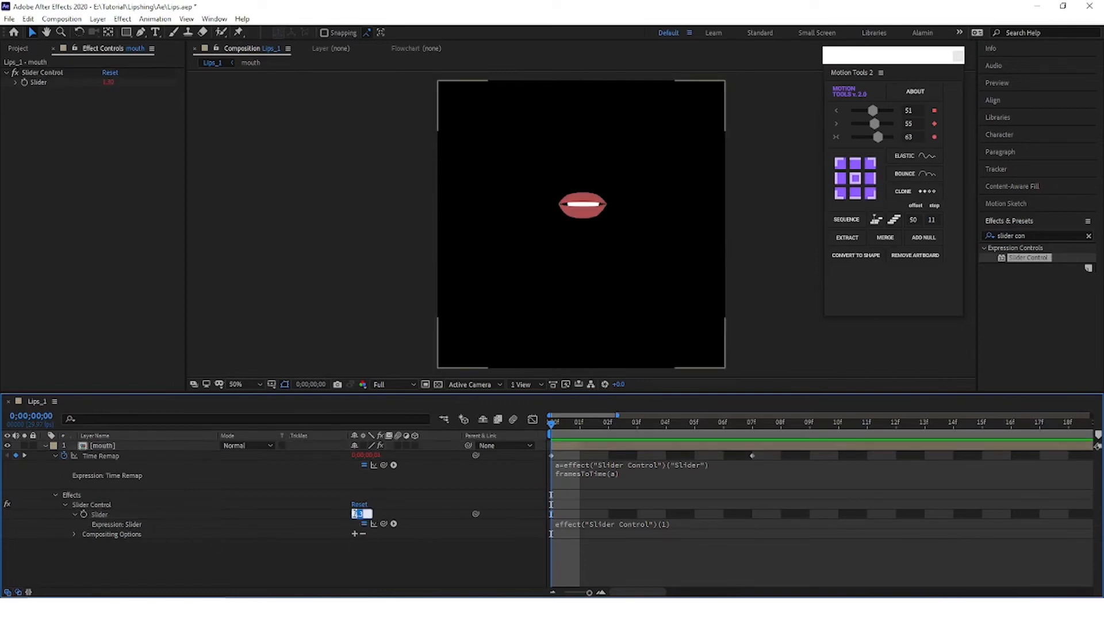
pyautogui.write('1')
pyautogui.press('Return')
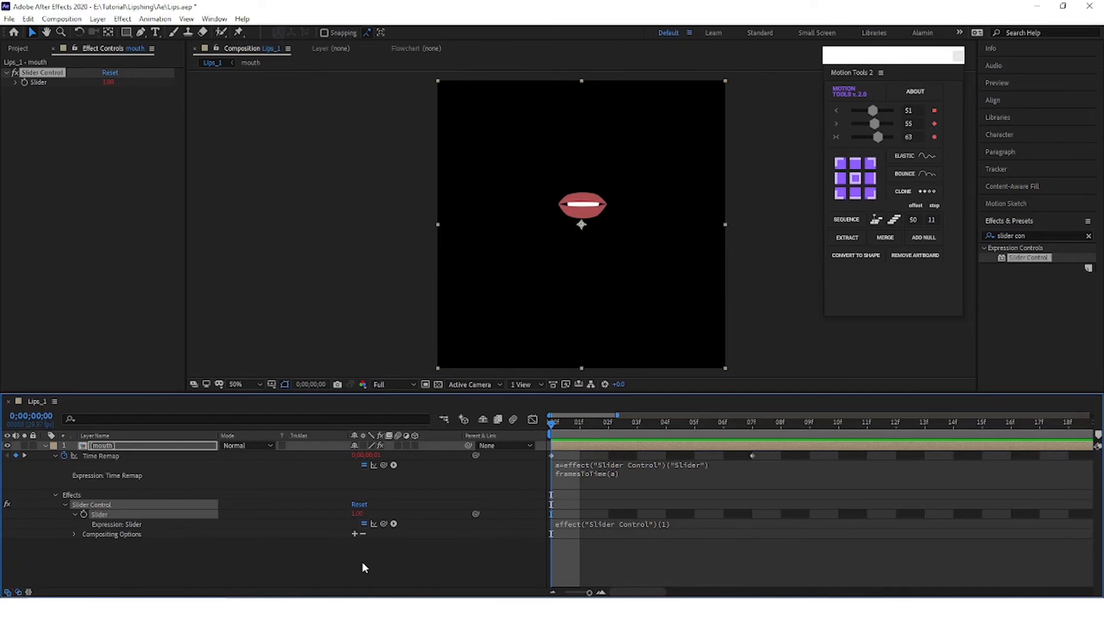
pyautogui.click(362, 561)
pyautogui.moveTo(356, 514); pyautogui.dragTo(345, 512)
pyautogui.click(356, 513)
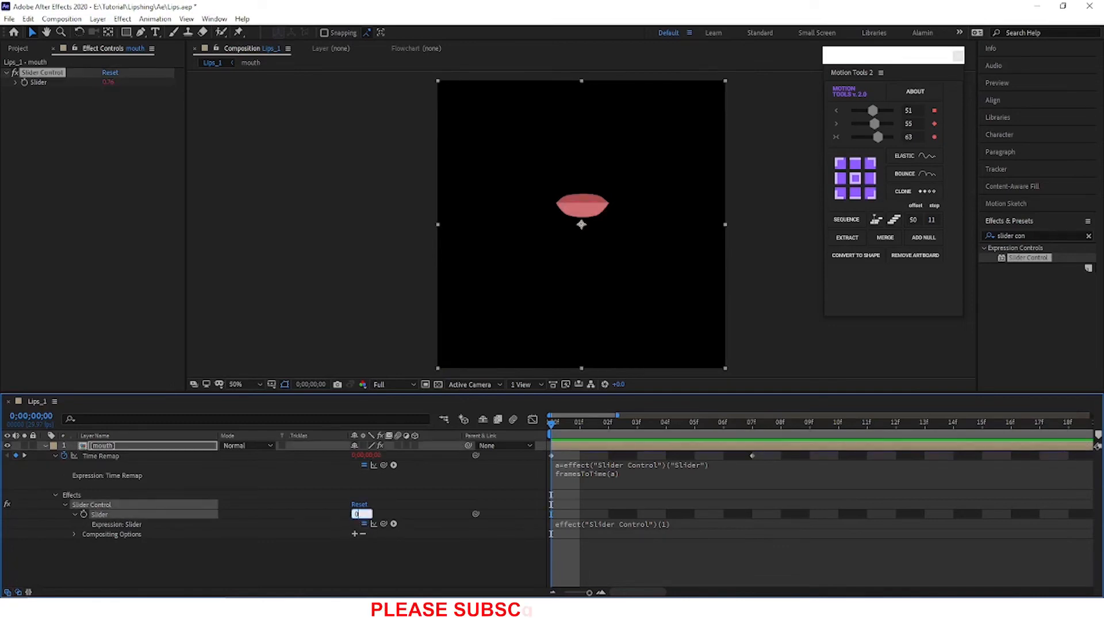
pyautogui.write('00')
pyautogui.press('Return')
pyautogui.click(405, 567)
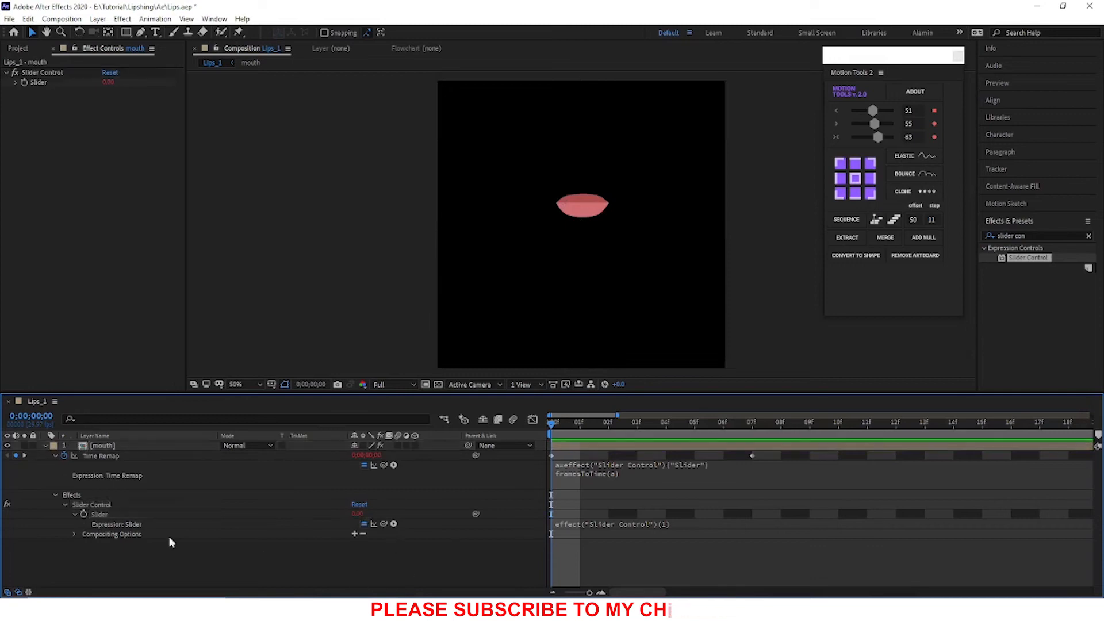
# Step: Start keyframing the Slider at frame 0 and set it to 1 at frame 3
pyautogui.click(91, 513)
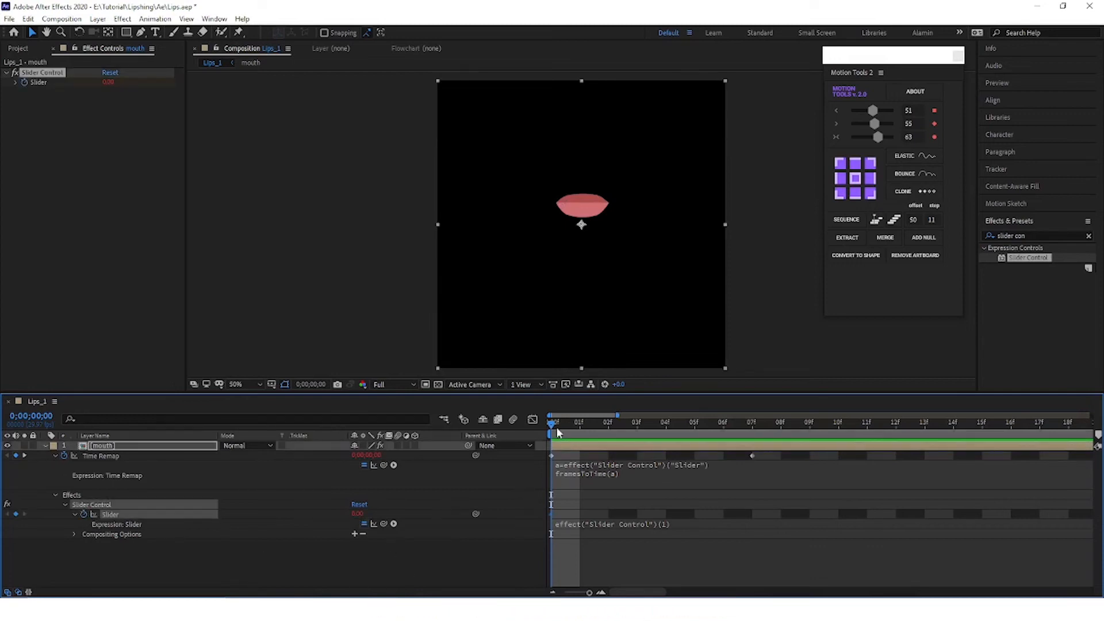
pyautogui.press('pagedown')
pyautogui.press('pagedown')
pyautogui.press('pagedown')
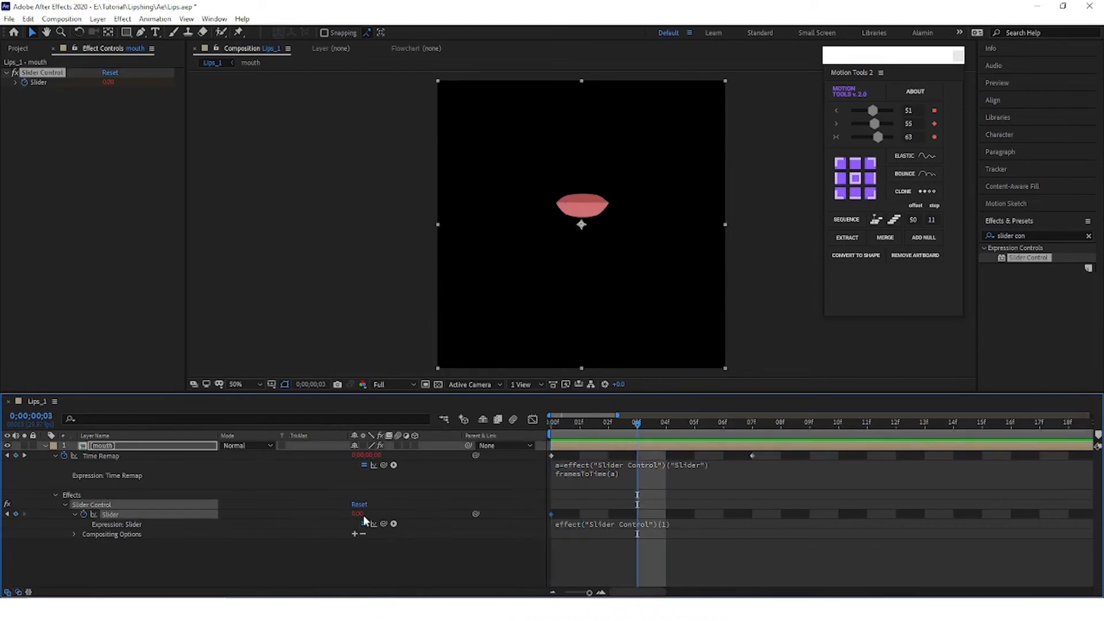
pyautogui.moveTo(363, 515); pyautogui.dragTo(413, 510)
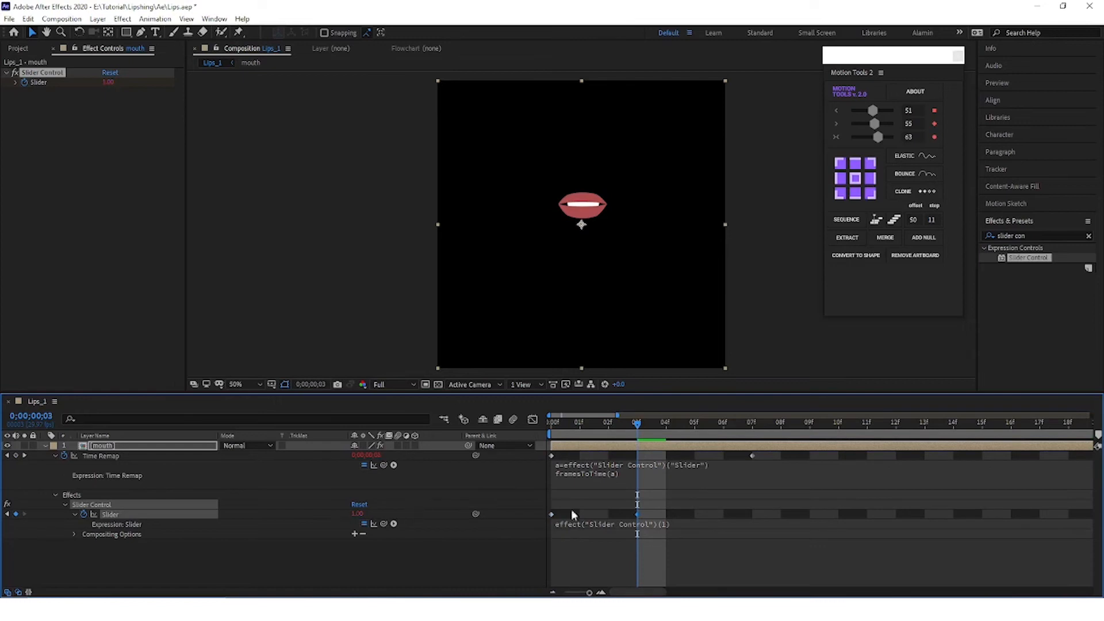
# Step: Add a Slider keyframe with a value of 2 at frame 7
pyautogui.press('pagedown')
pyautogui.press('pagedown')
pyautogui.press('pagedown')
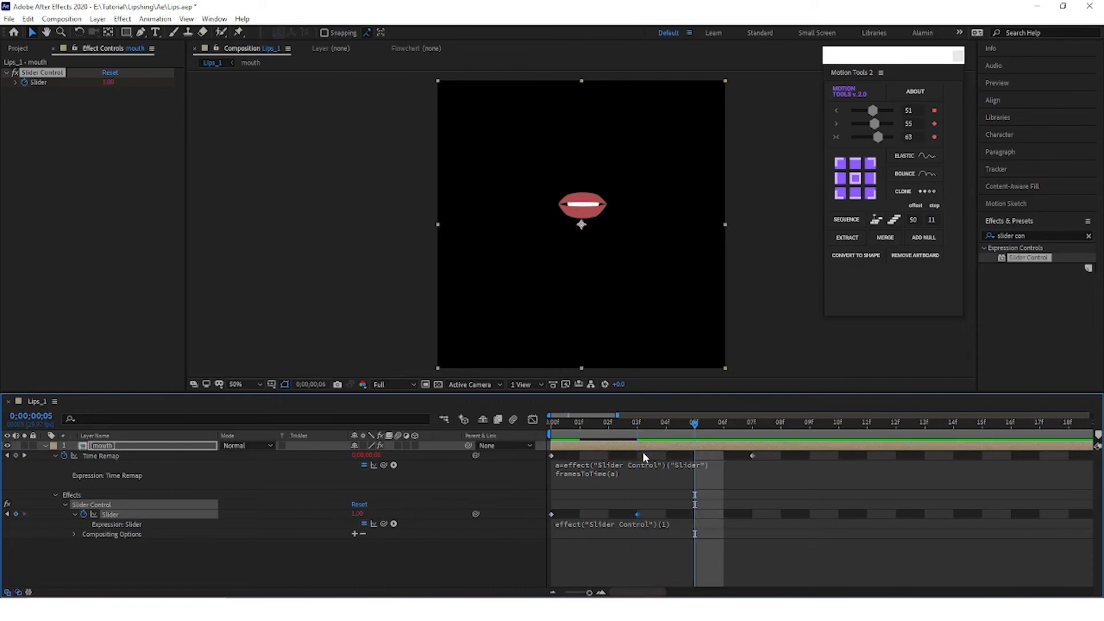
pyautogui.press('pagedown')
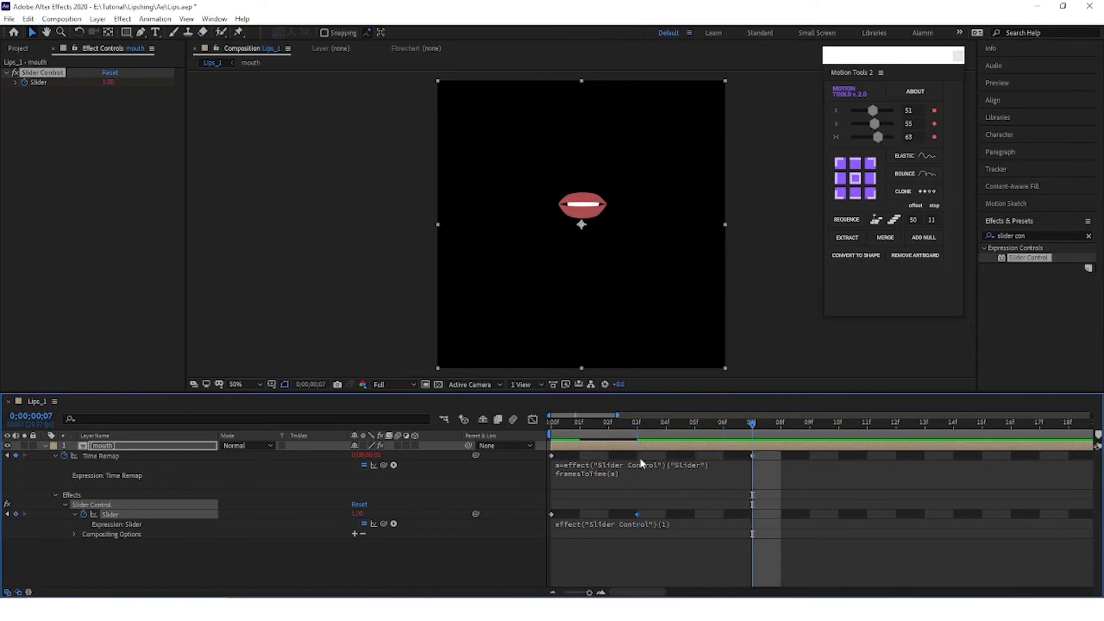
pyautogui.click(357, 514)
pyautogui.write('2')
pyautogui.press('Return')
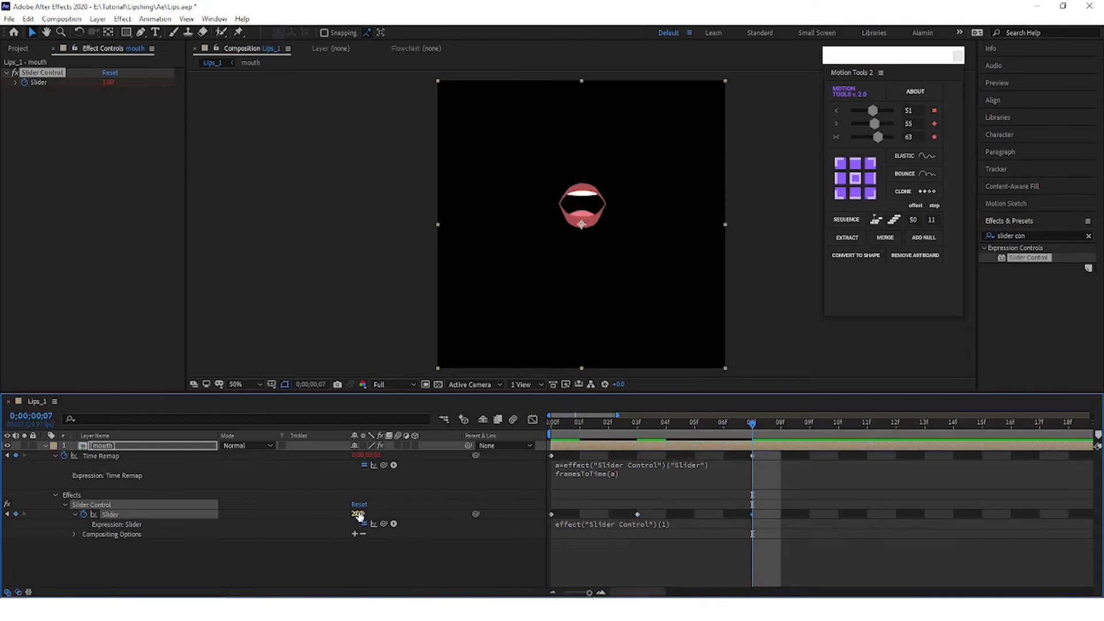
# Step: Keyframe the Slider at 3 on frame 11 and at 4 on frame 15
pyautogui.moveTo(757, 422); pyautogui.dragTo(867, 422)
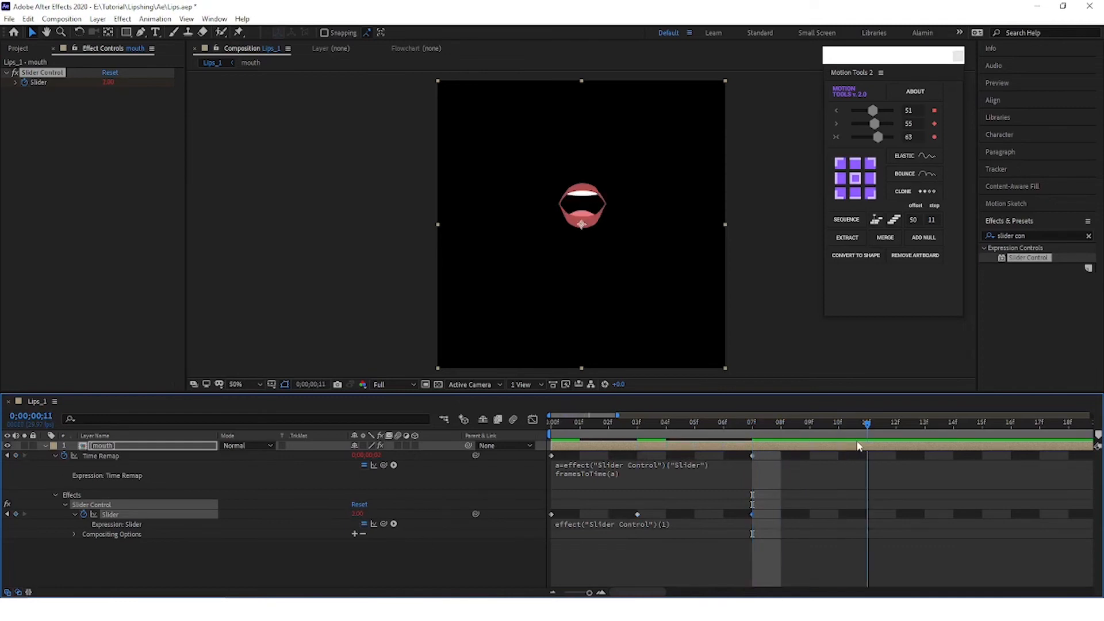
pyautogui.click(359, 514)
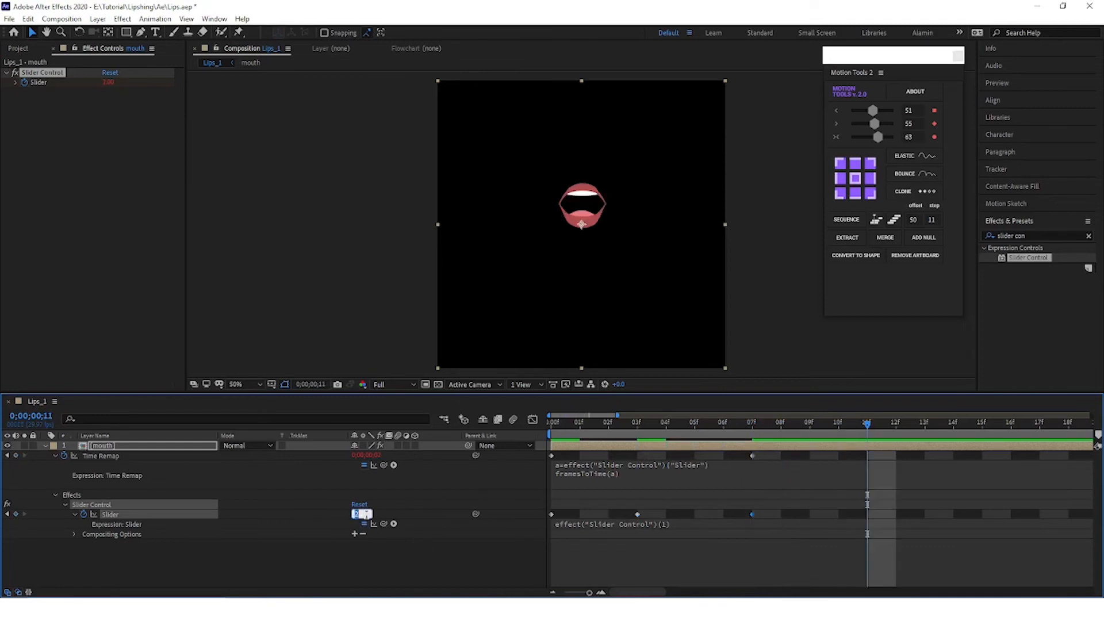
pyautogui.write('3')
pyautogui.press('Return')
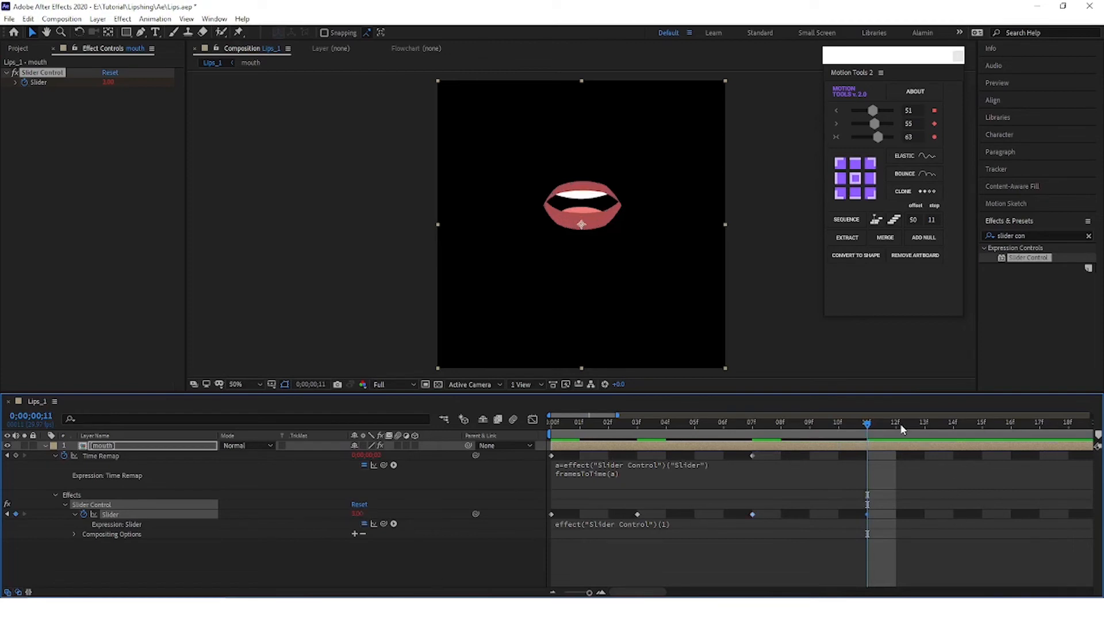
pyautogui.moveTo(857, 425); pyautogui.dragTo(981, 425)
pyautogui.click(359, 514)
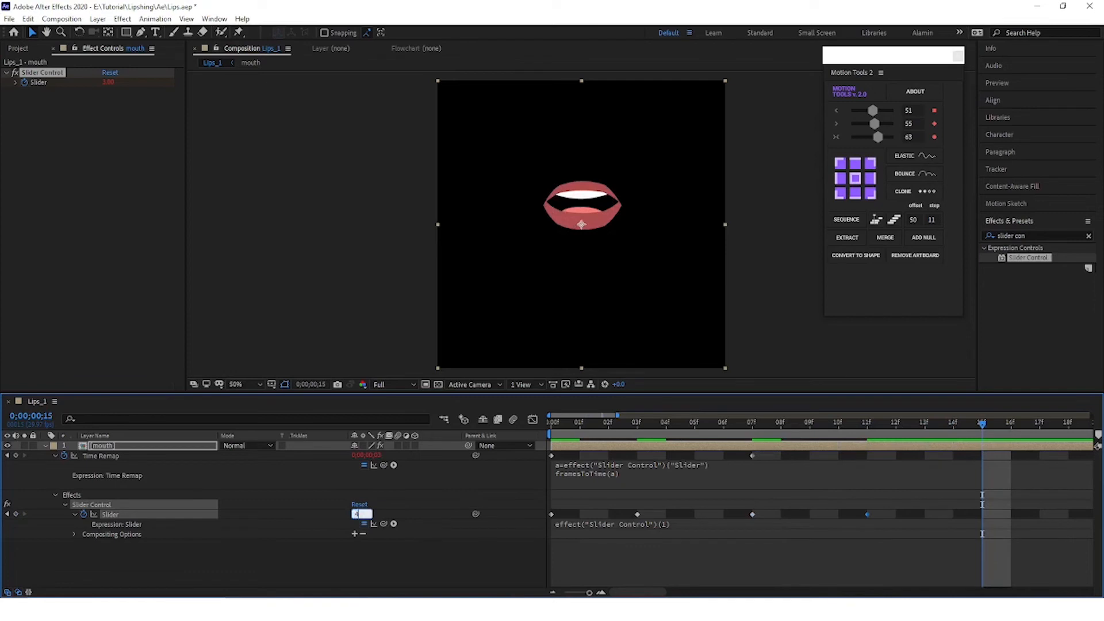
pyautogui.write('4')
pyautogui.press('Return')
# Step: Add a Slider keyframe with a value of 5 at frame 19
pyautogui.press('-')
pyautogui.press('-')
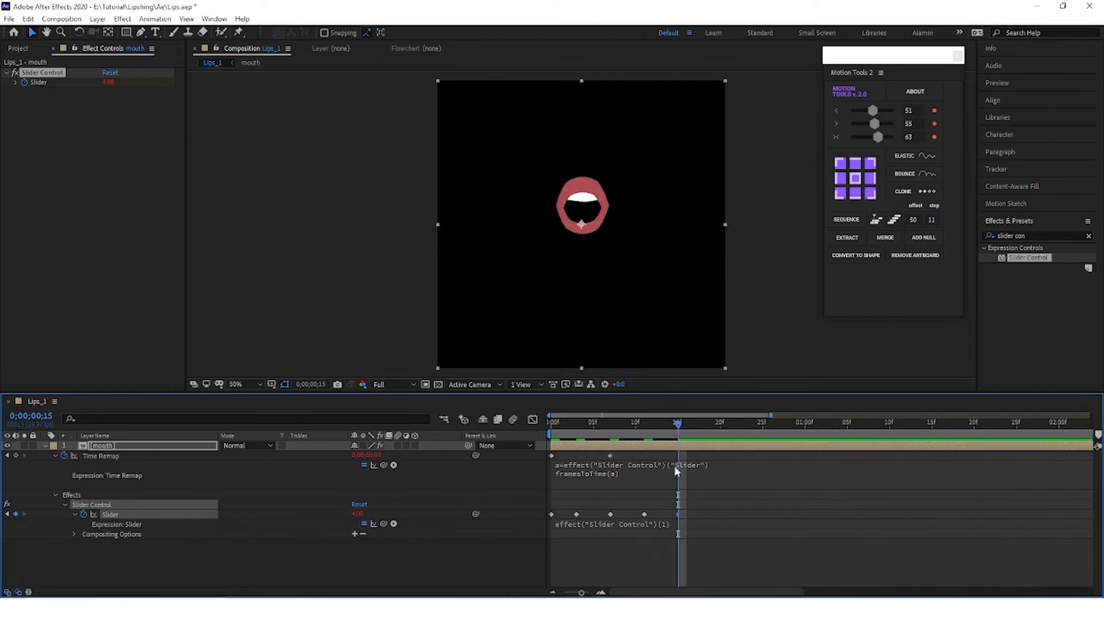
pyautogui.press('=')
pyautogui.press('=')
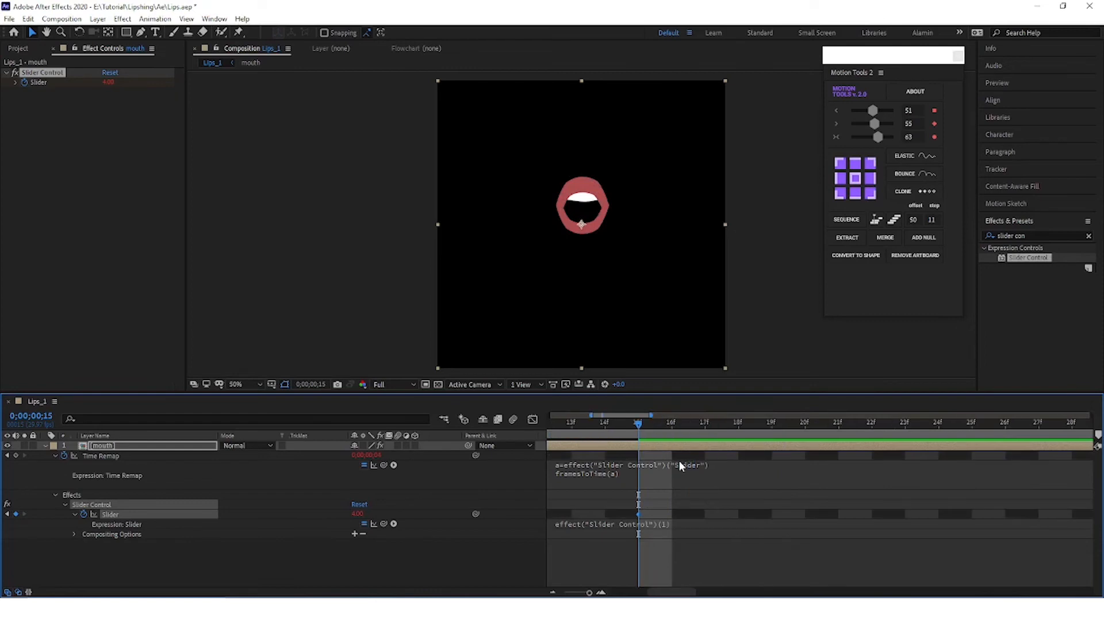
pyautogui.press('pagedown')
pyautogui.press('pagedown')
pyautogui.press('pagedown')
pyautogui.press('pagedown')
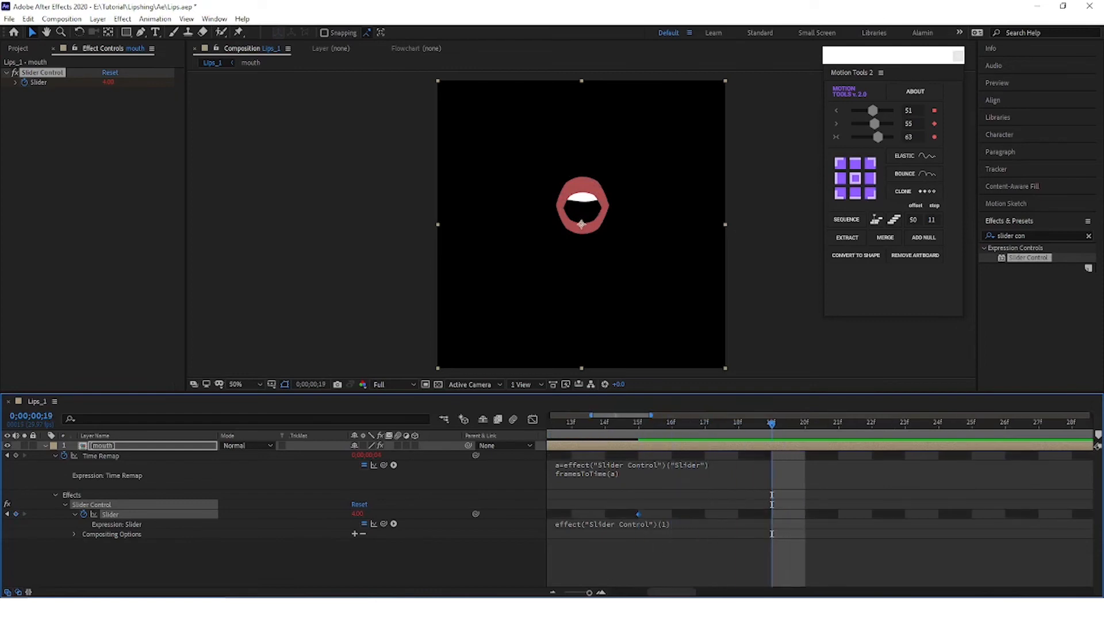
pyautogui.click(357, 514)
pyautogui.write('5')
pyautogui.press('Return')
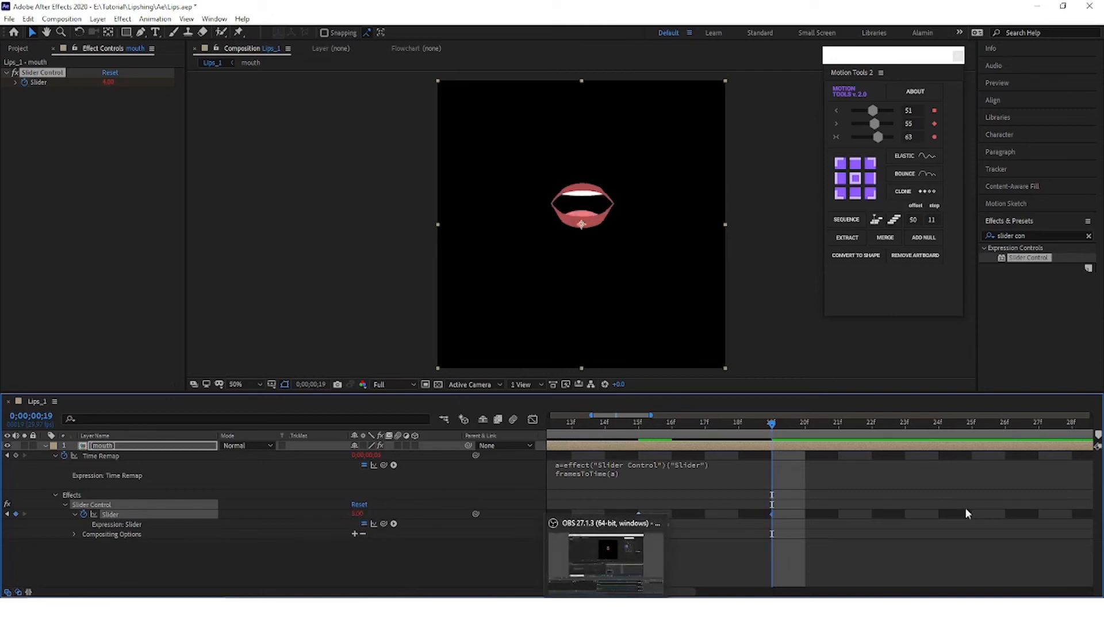
# Step: Add a Slider keyframe with a value of 6 at frame 23
pyautogui.moveTo(774, 431); pyautogui.dragTo(872, 442)
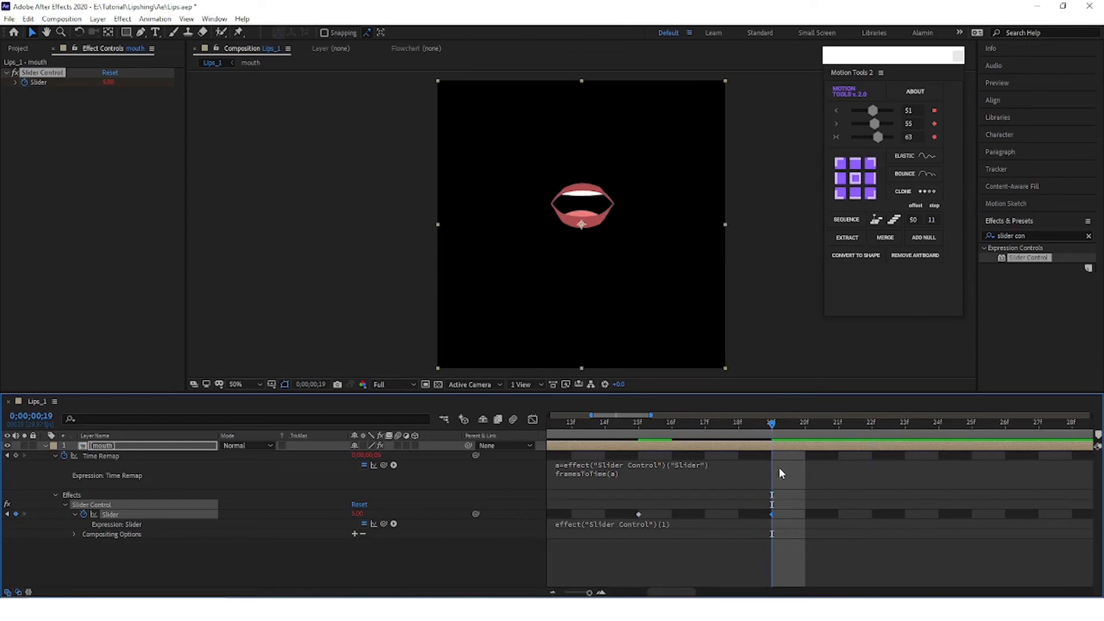
pyautogui.press('pagedown')
pyautogui.press('pagedown')
pyautogui.press('pagedown')
pyautogui.press('pagedown')
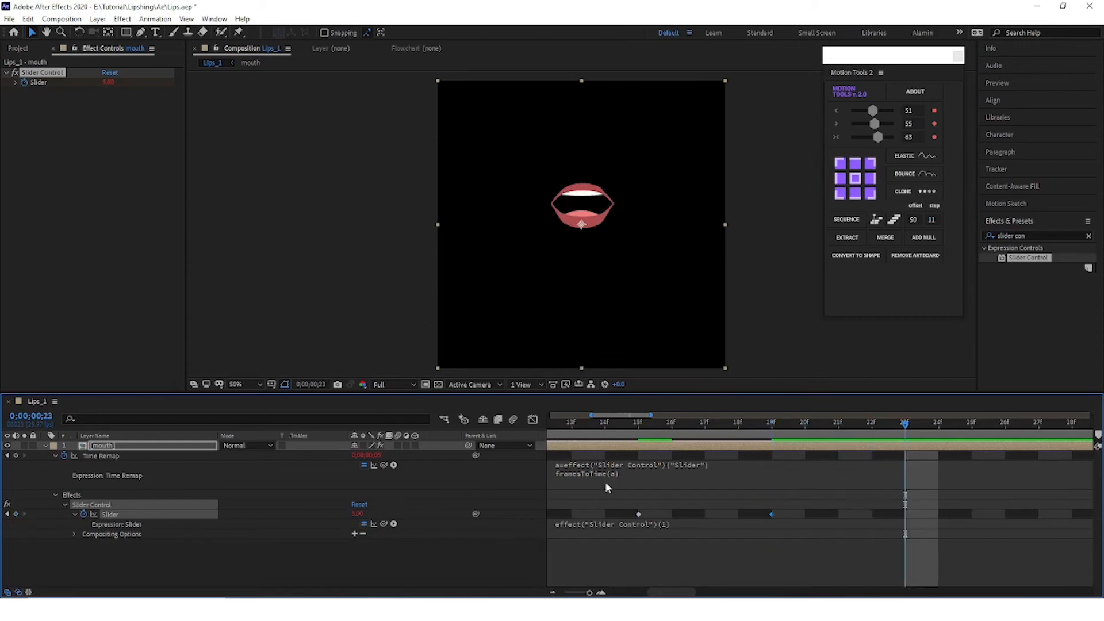
pyautogui.click(357, 513)
pyautogui.write('6')
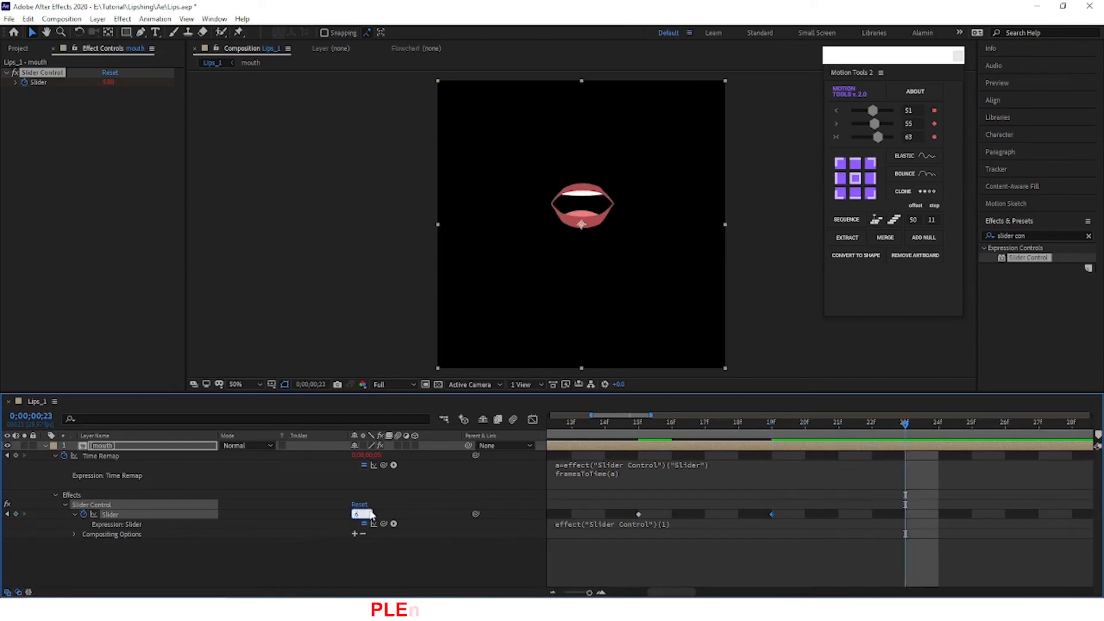
pyautogui.press('Return')
# Step: Select all the Slider keyframes and convert them to hold keyframes
pyautogui.press('-')
pyautogui.press('-')
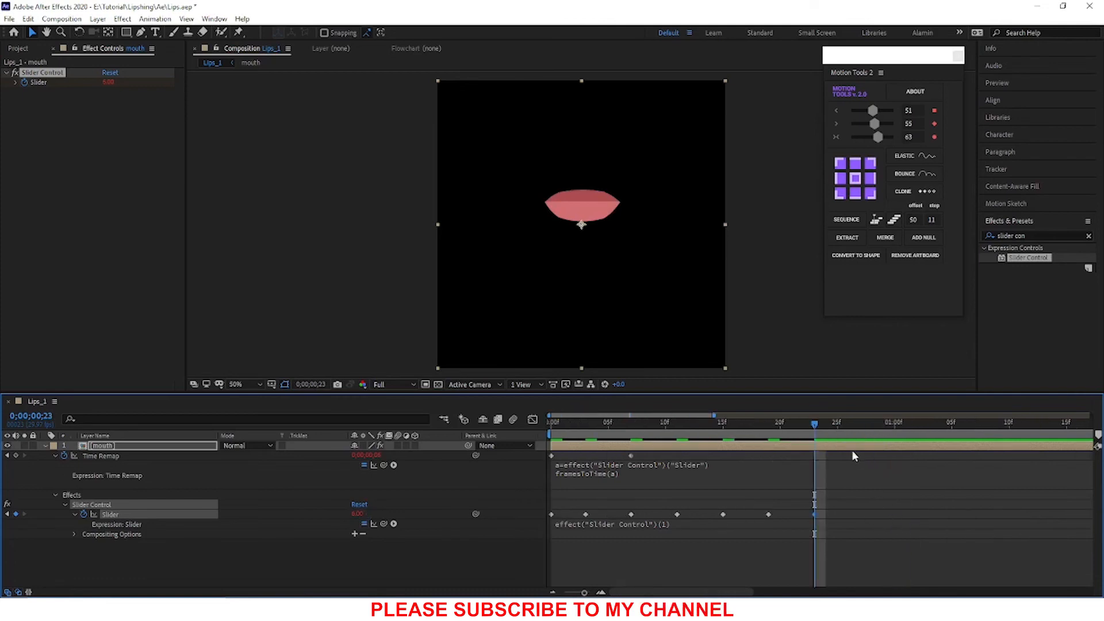
pyautogui.moveTo(831, 516); pyautogui.dragTo(556, 519)
pyautogui.rightClick(554, 513)
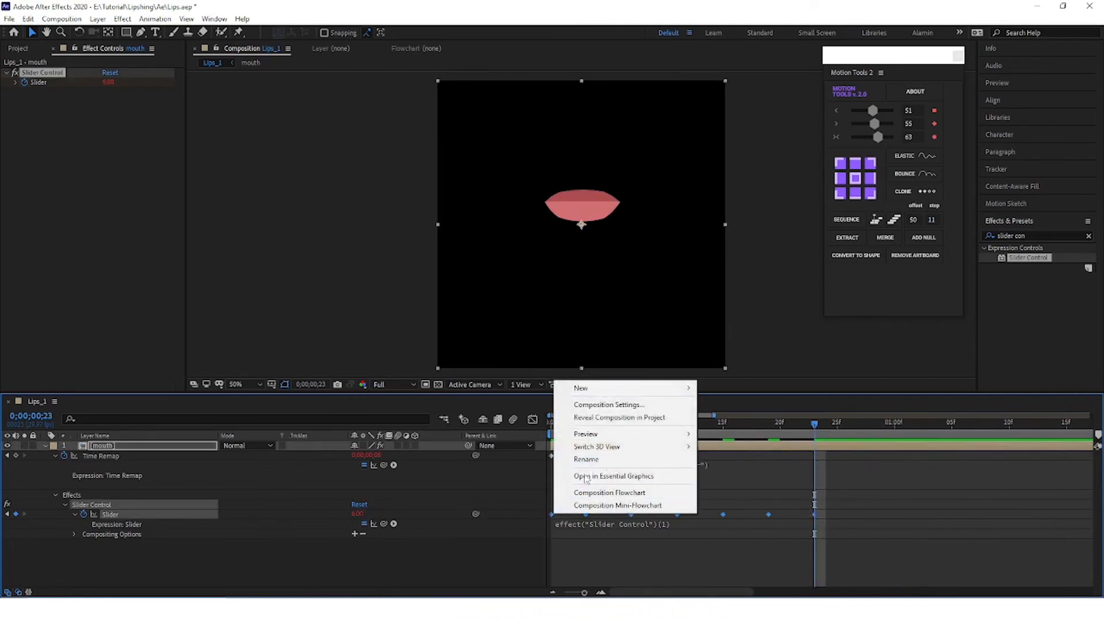
pyautogui.rightClick(553, 513)
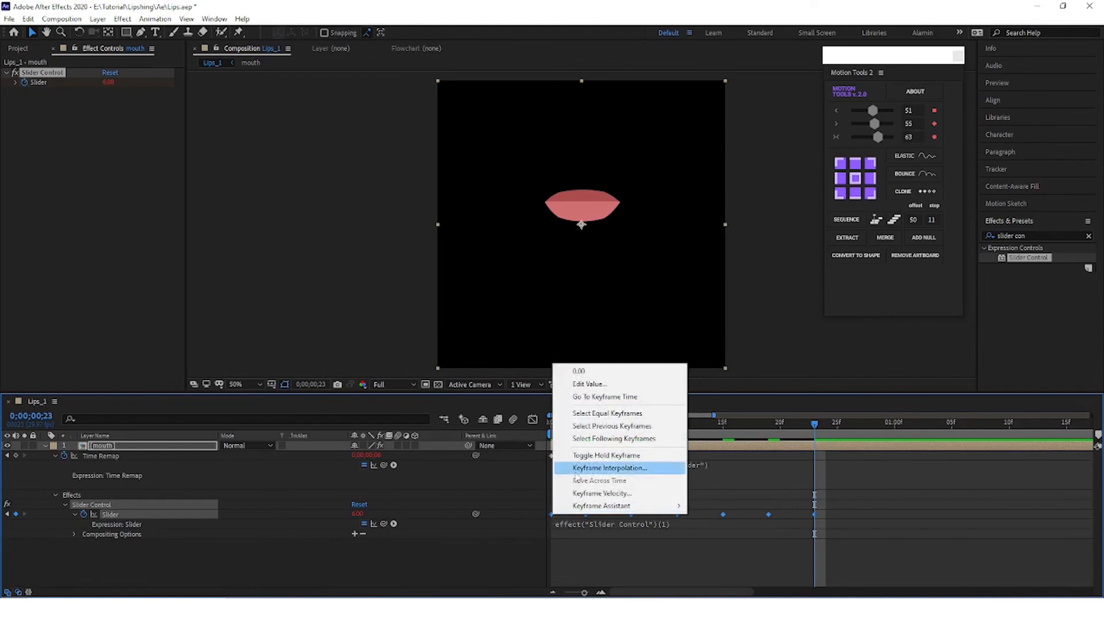
pyautogui.click(586, 457)
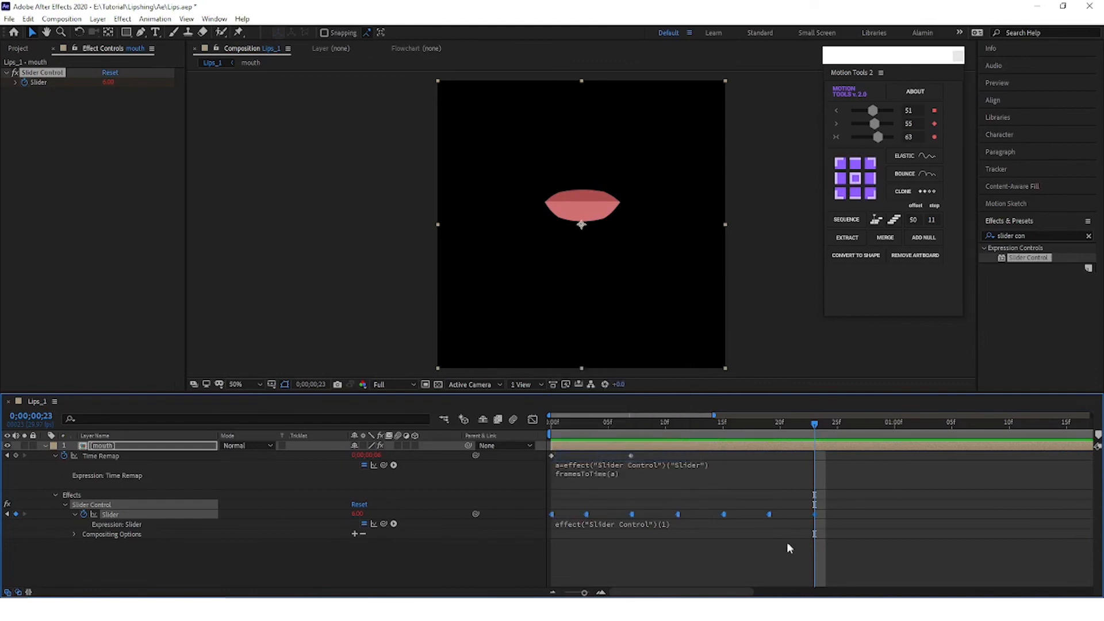
pyautogui.click(817, 557)
# Step: Preview the mouth animation from frame 0
pyautogui.moveTo(817, 423); pyautogui.dragTo(516, 458)
pyautogui.press('space')
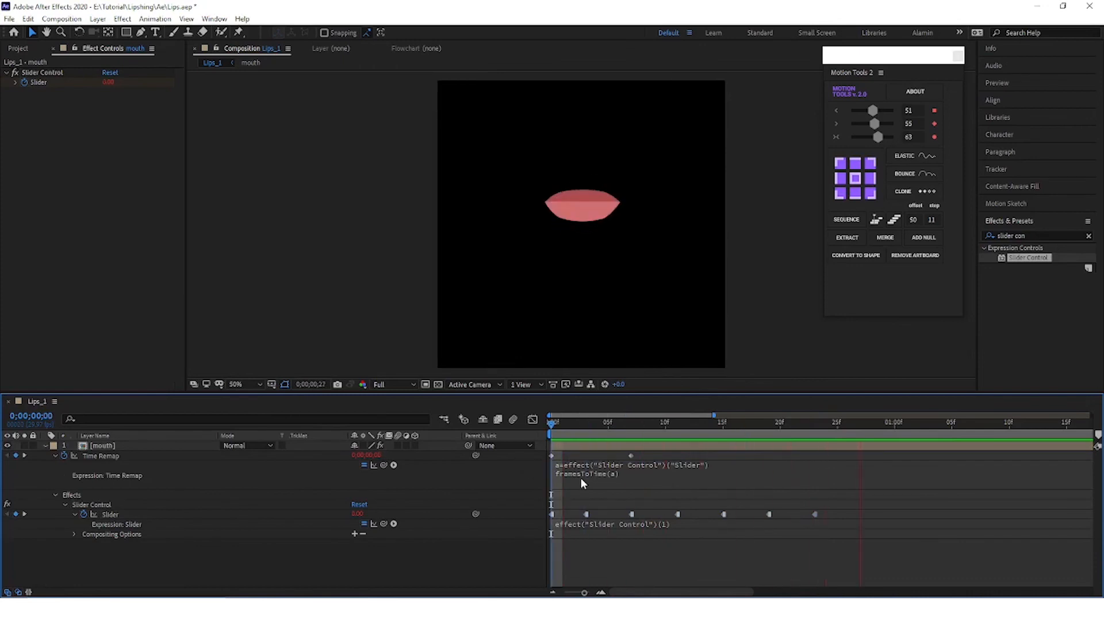
pyautogui.press('space')
# Step: Clone all seven Slider keyframes of the mouth layer to start at 0;00;01;18
pyautogui.scroll(-3, 755, 521)
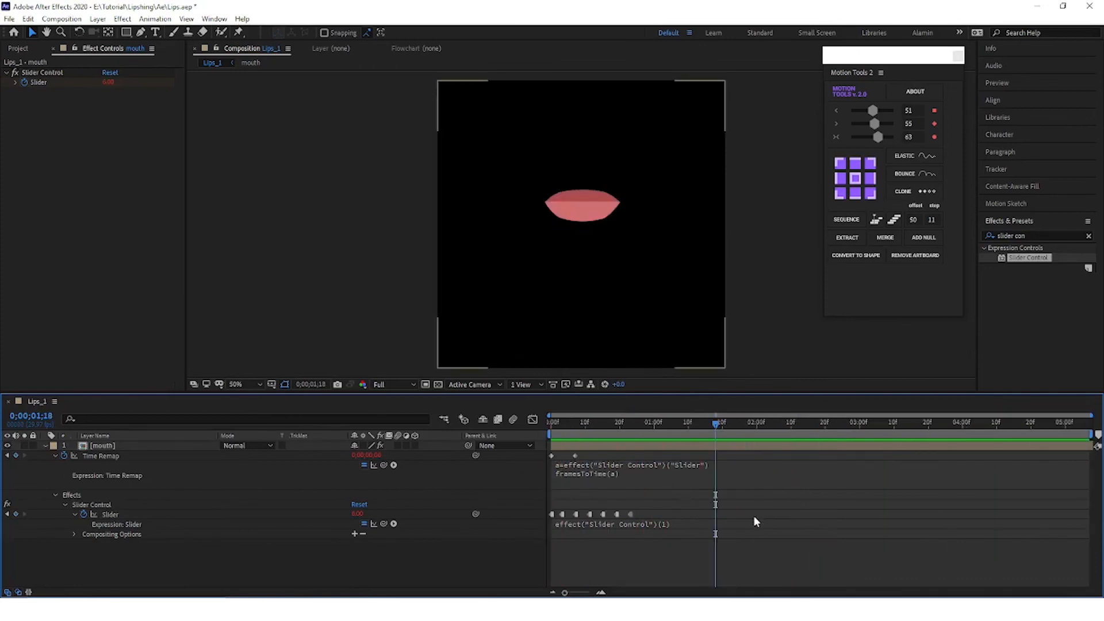
pyautogui.moveTo(659, 510); pyautogui.dragTo(542, 511)
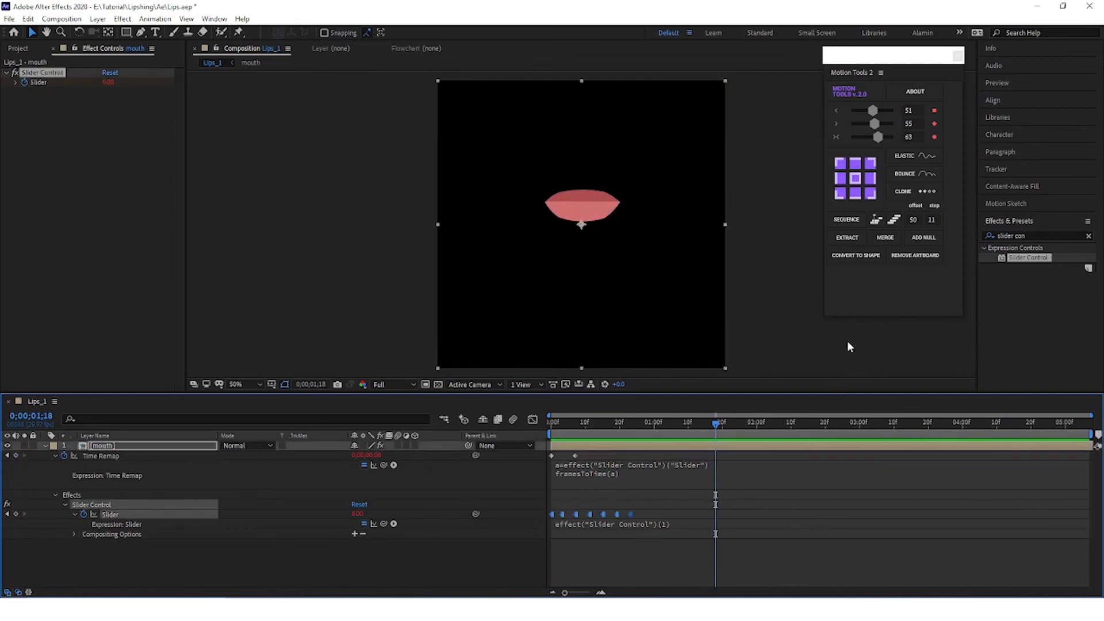
pyautogui.click(925, 186)
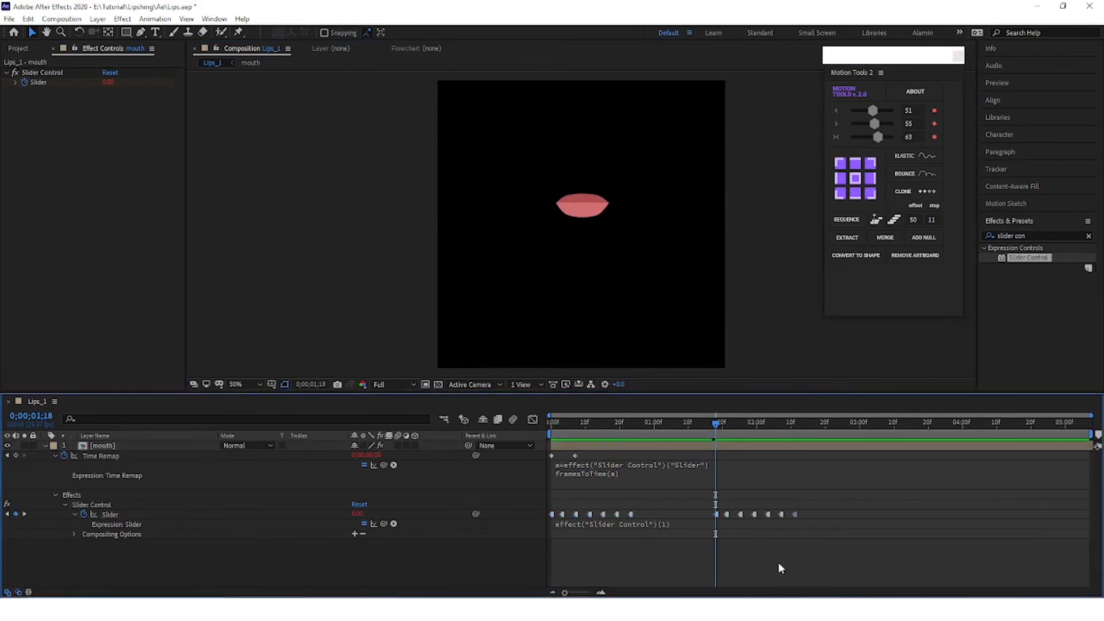
# Step: Preview the mouth animation across the cloned Slider keyframes, including a full playback from frame 0
pyautogui.press('space')
pyautogui.press('space')
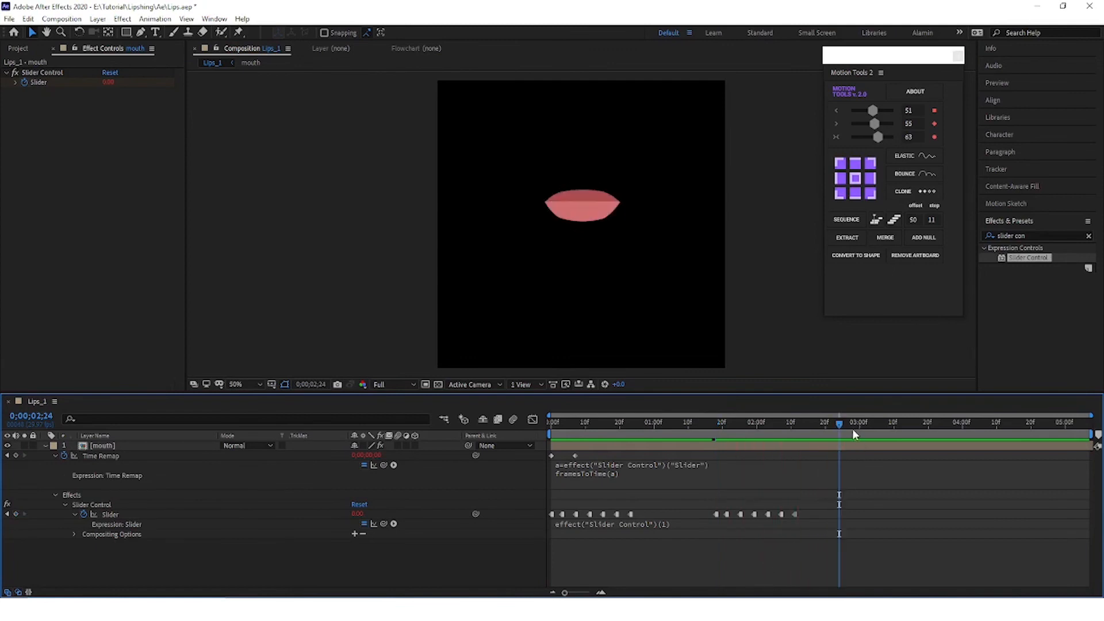
pyautogui.moveTo(838, 425); pyautogui.dragTo(543, 512)
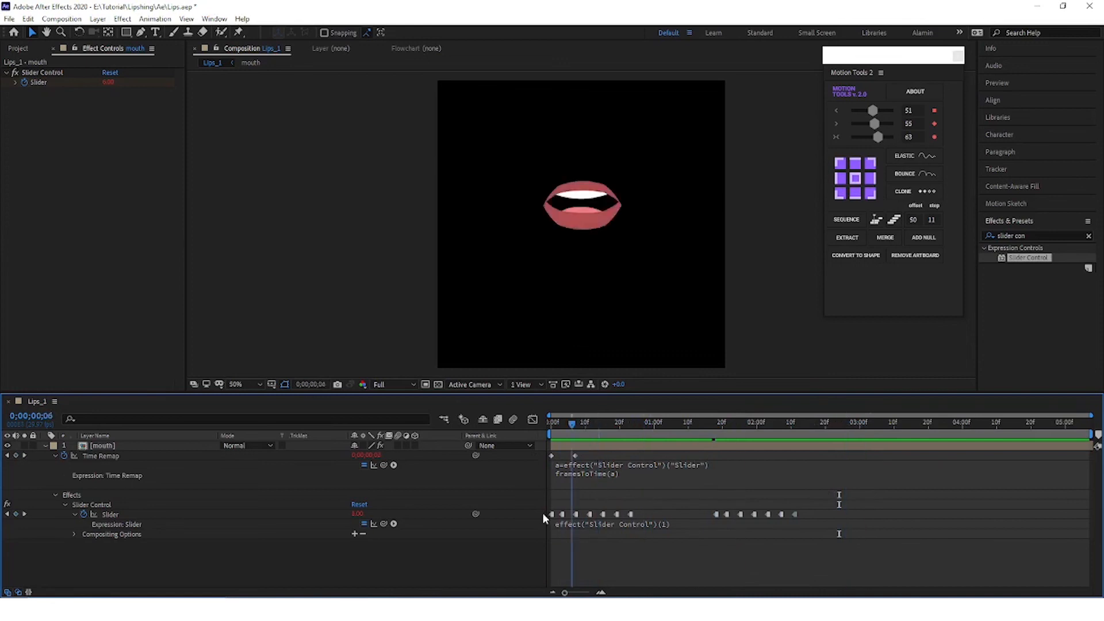
pyautogui.press('space')
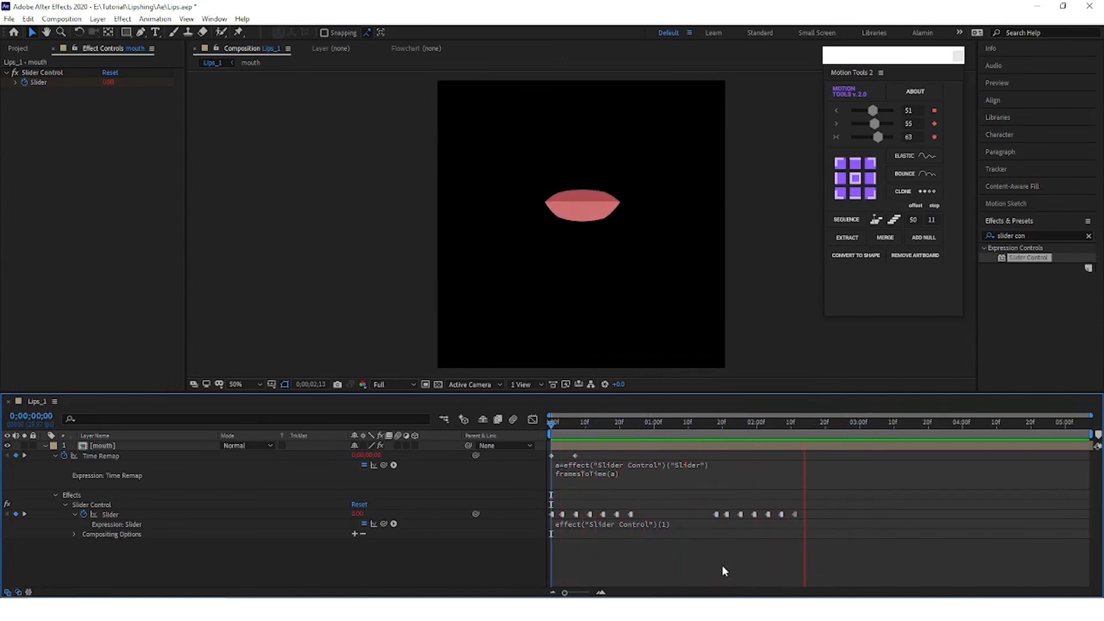
pyautogui.press('space')
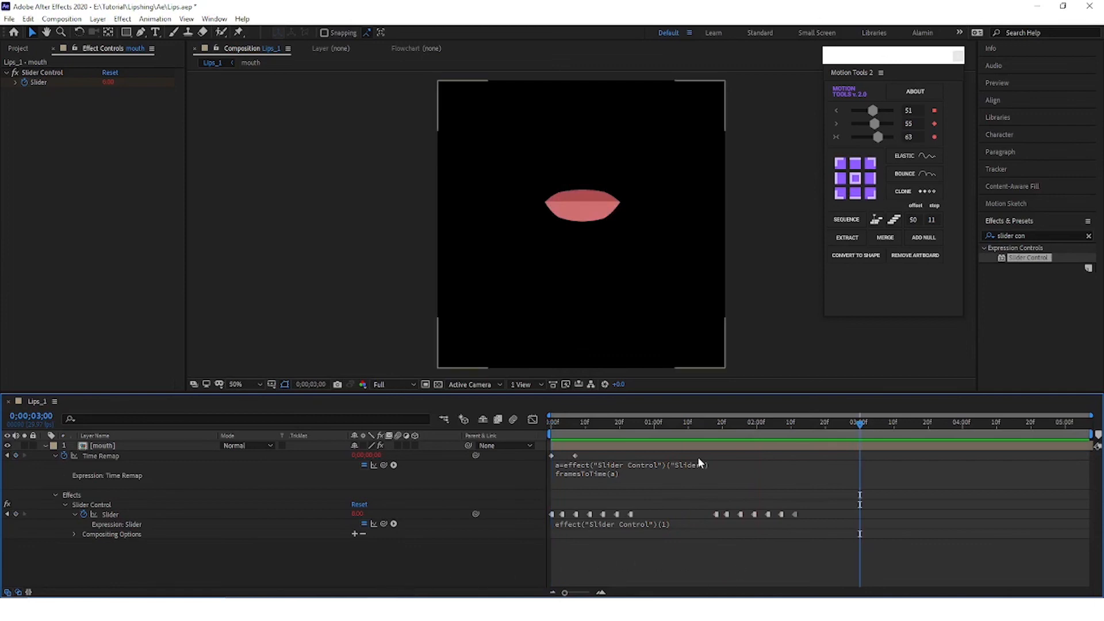
pyautogui.moveTo(860, 426); pyautogui.dragTo(845, 532)
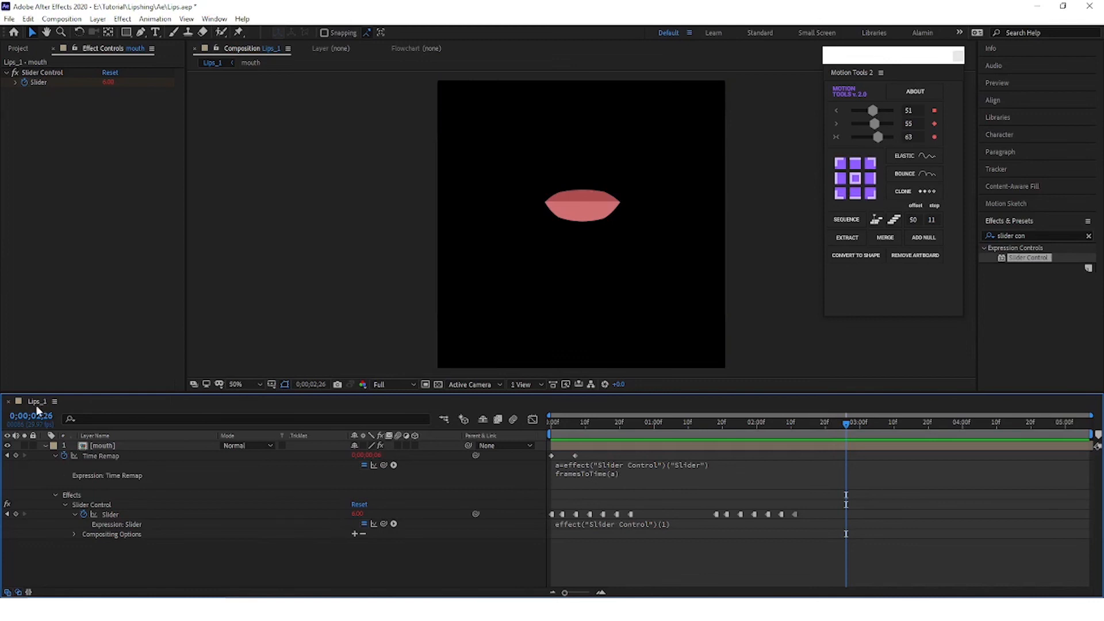
# Step: Collapse the mouth layer's expanded properties and reveal only its keyframed properties
pyautogui.click(51, 447)
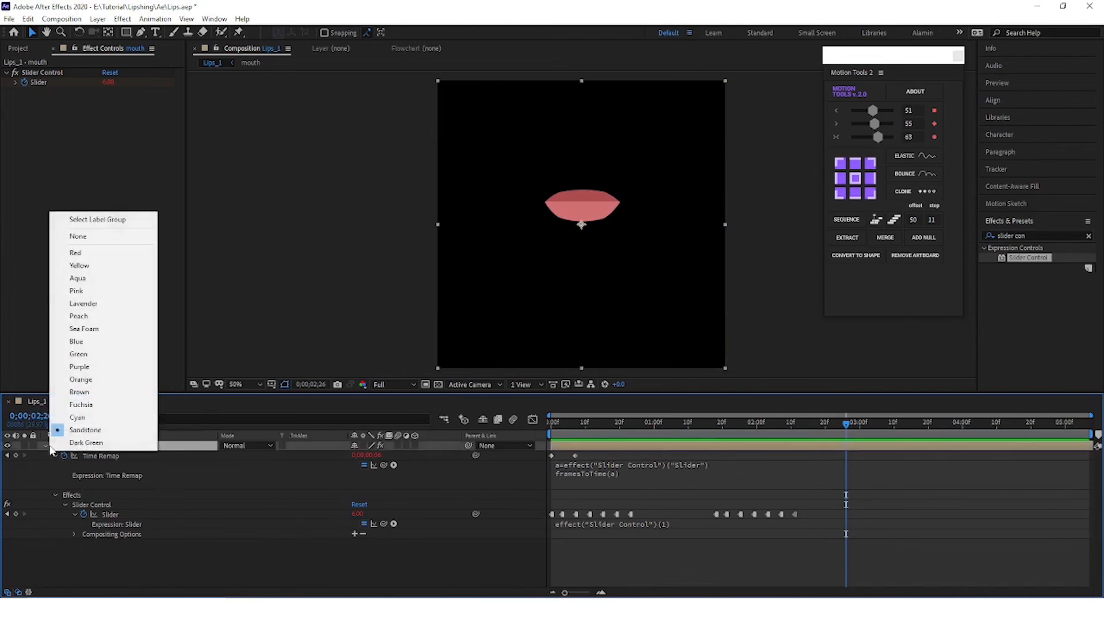
pyautogui.click(46, 446)
pyautogui.click(596, 495)
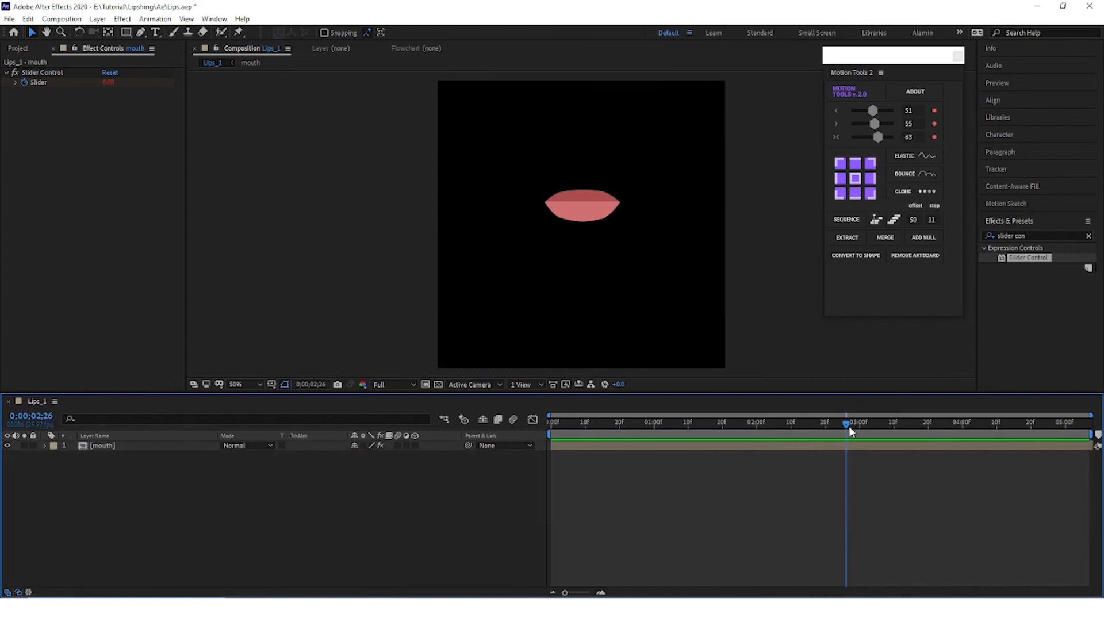
pyautogui.moveTo(852, 430); pyautogui.dragTo(710, 454)
pyautogui.click(640, 447)
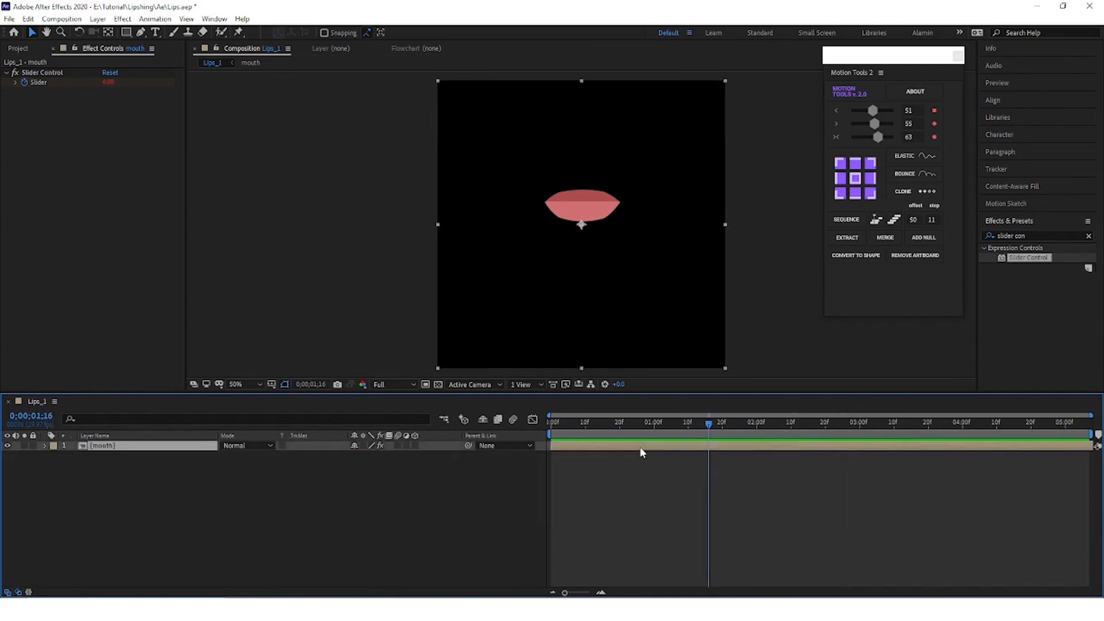
pyautogui.press('u')
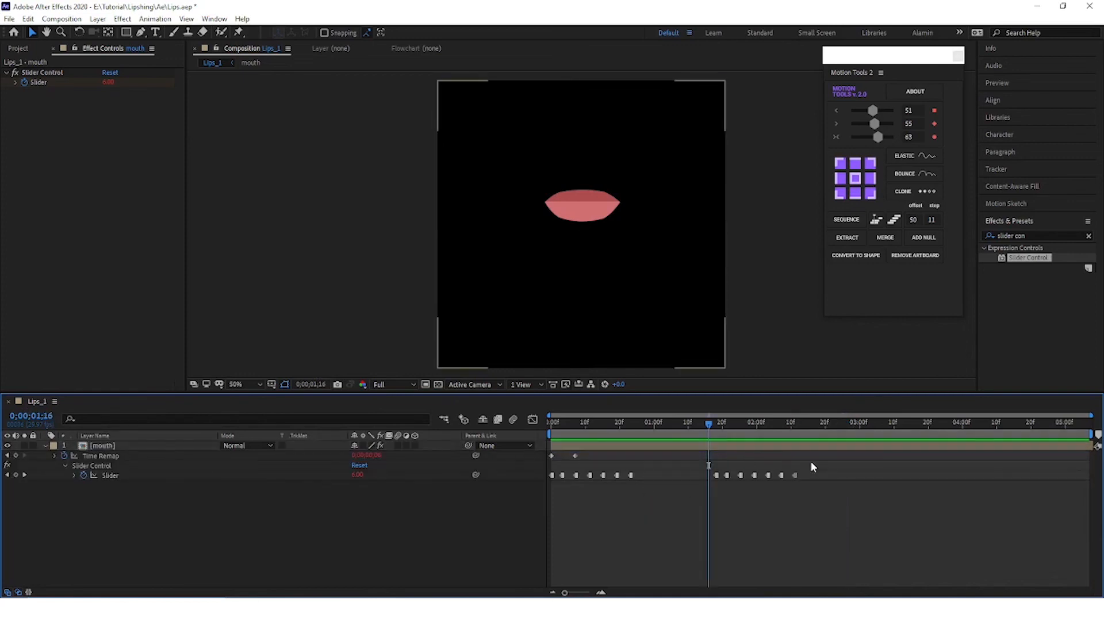
# Step: Clone the second group of Slider keyframes to start at 0;00;02;17, and save the project
pyautogui.moveTo(811, 462); pyautogui.dragTo(692, 485)
pyautogui.moveTo(713, 438); pyautogui.dragTo(816, 444)
pyautogui.click(926, 191)
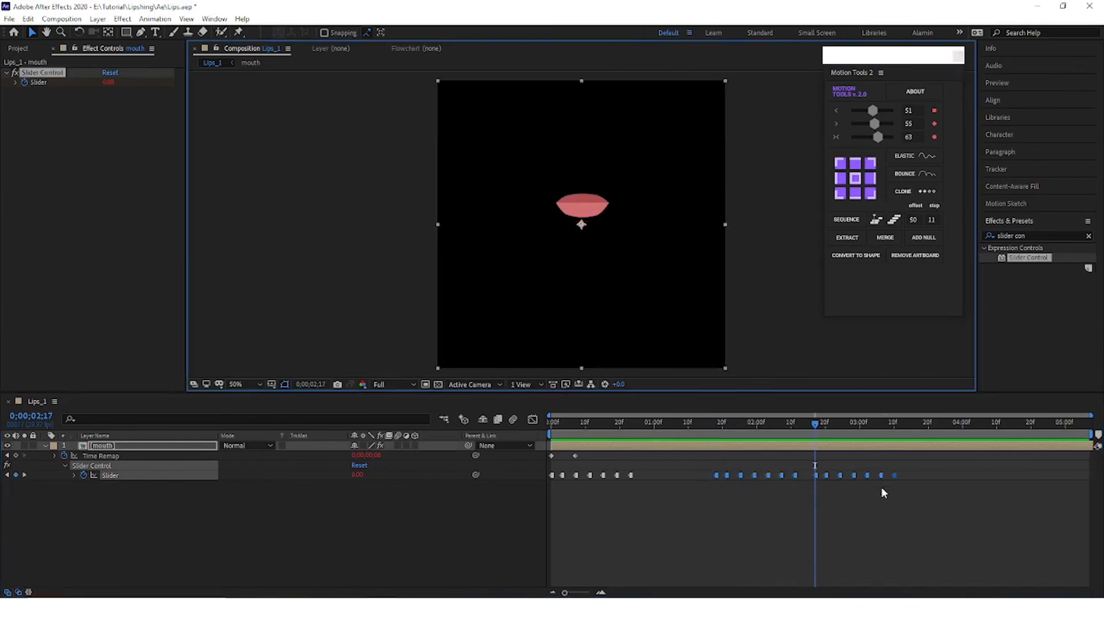
pyautogui.click(806, 479)
pyautogui.moveTo(816, 426)
pyautogui.mouseDown()
pyautogui.moveTo(769, 452)
pyautogui.moveTo(947, 464)
pyautogui.mouseUp()
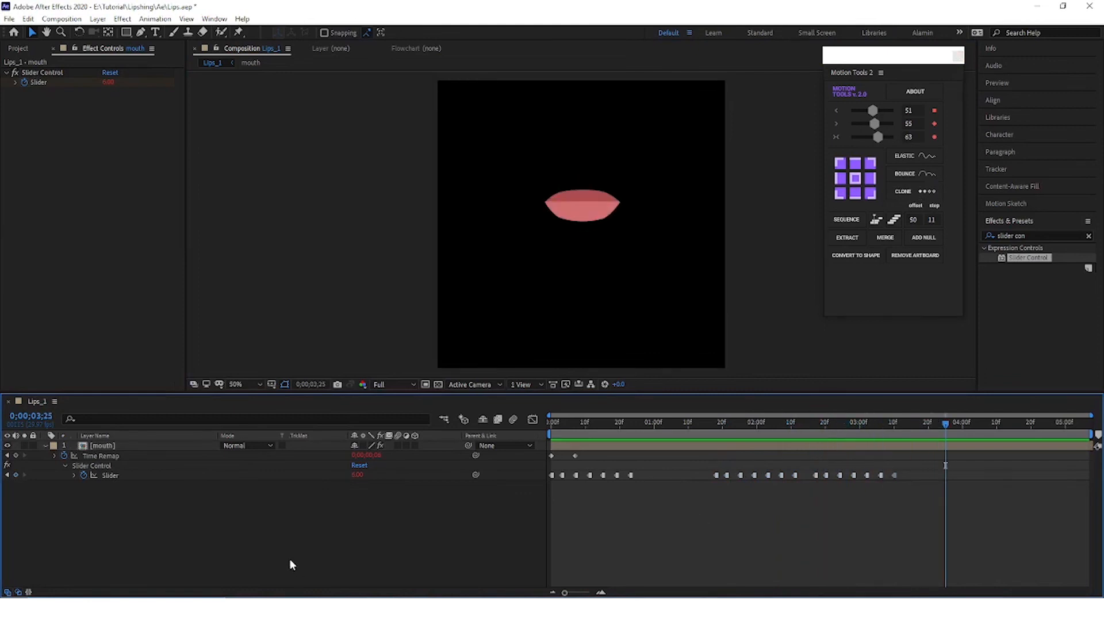
pyautogui.hotkey('ctrl', 's')
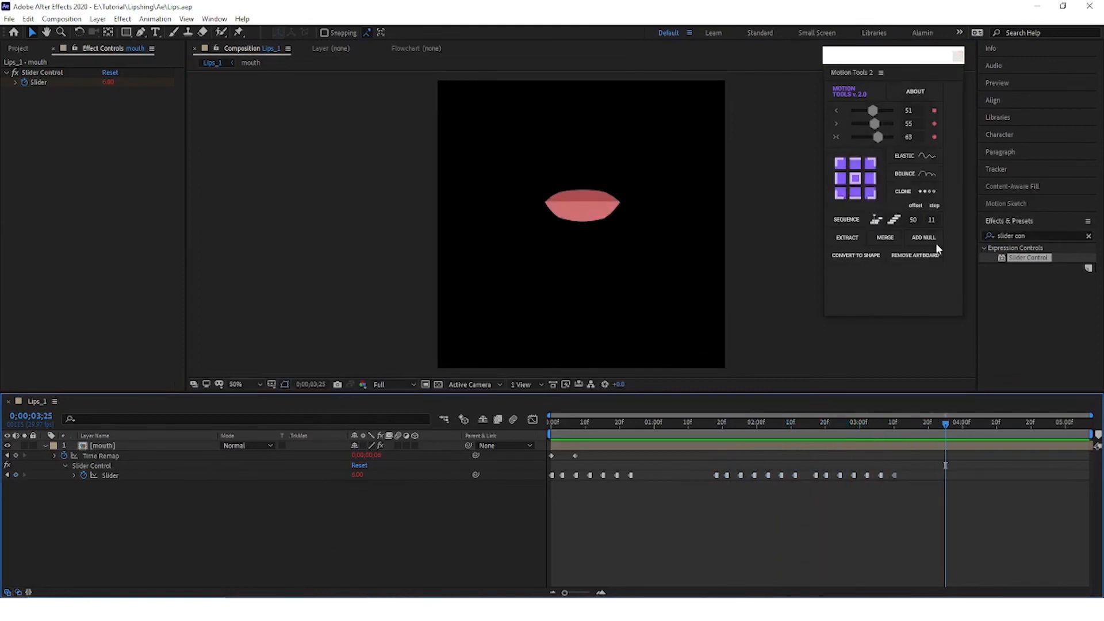